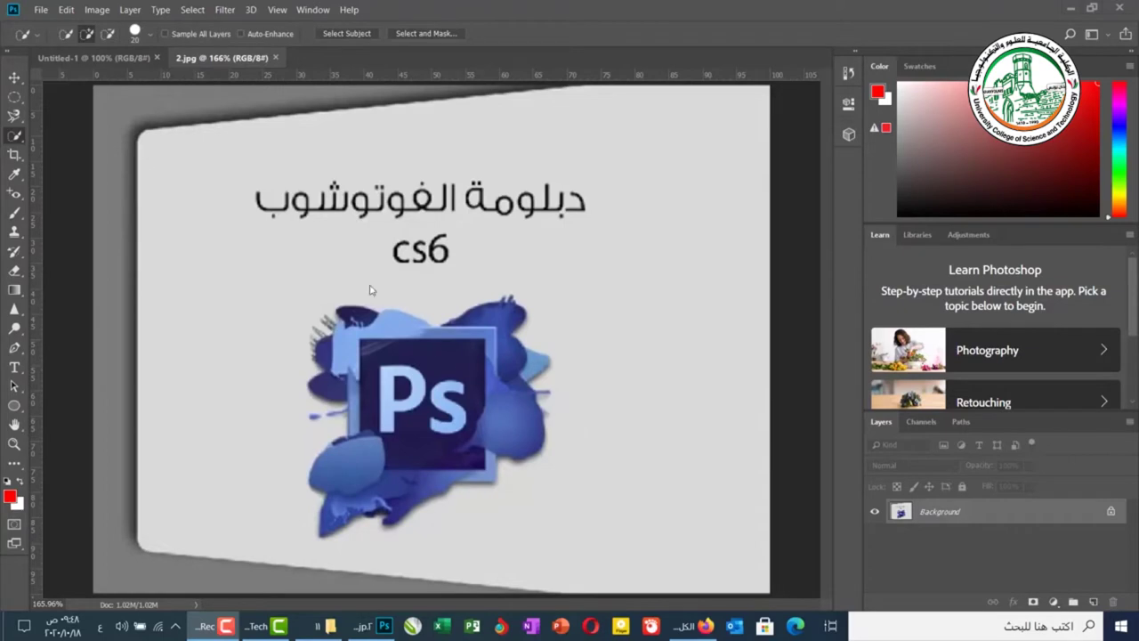
click(15, 95)
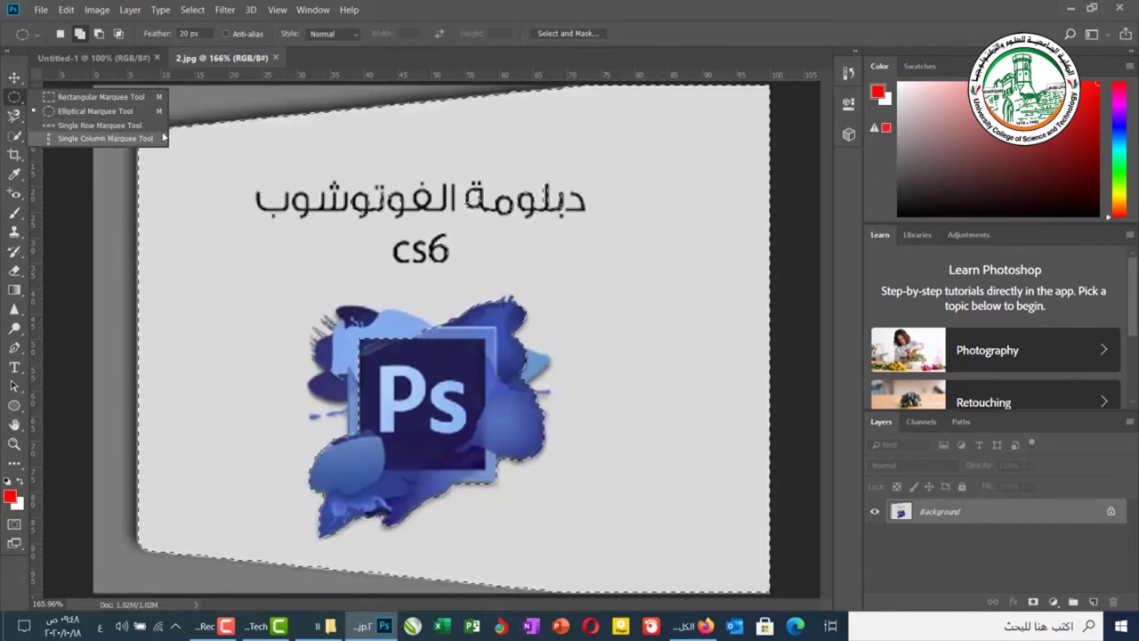
click(14, 117)
right_click(14, 117)
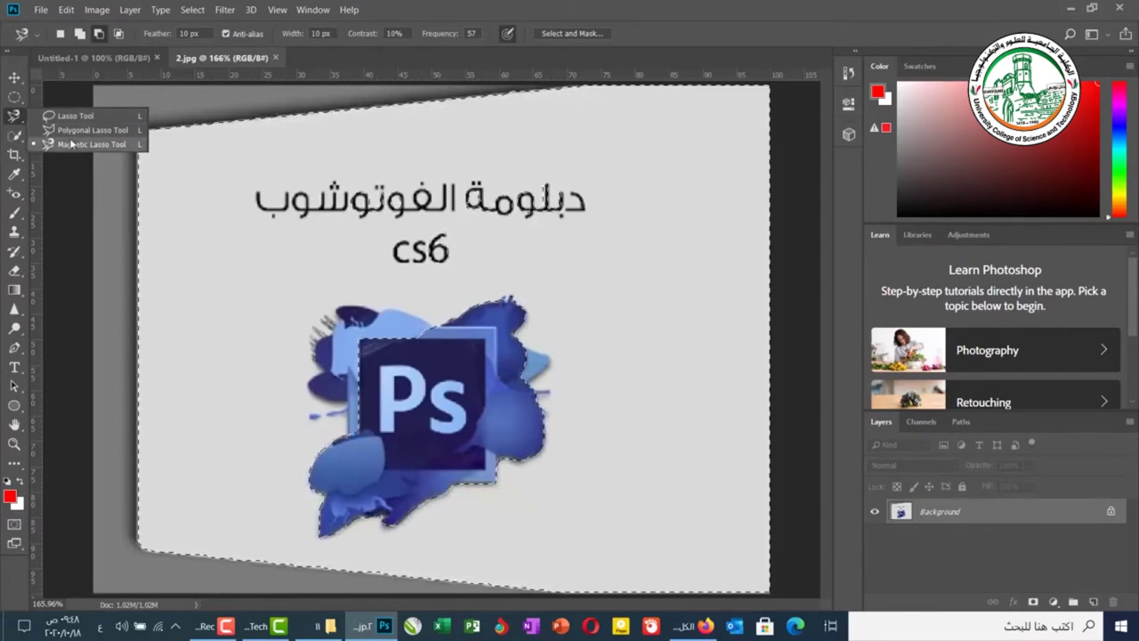
click(15, 136)
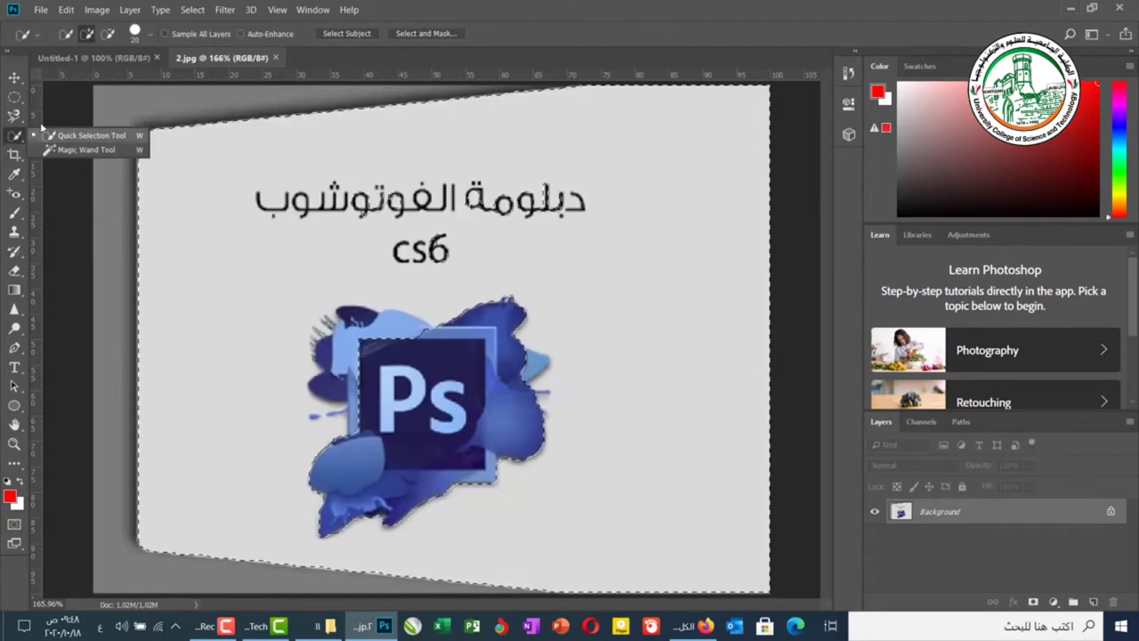
click(194, 10)
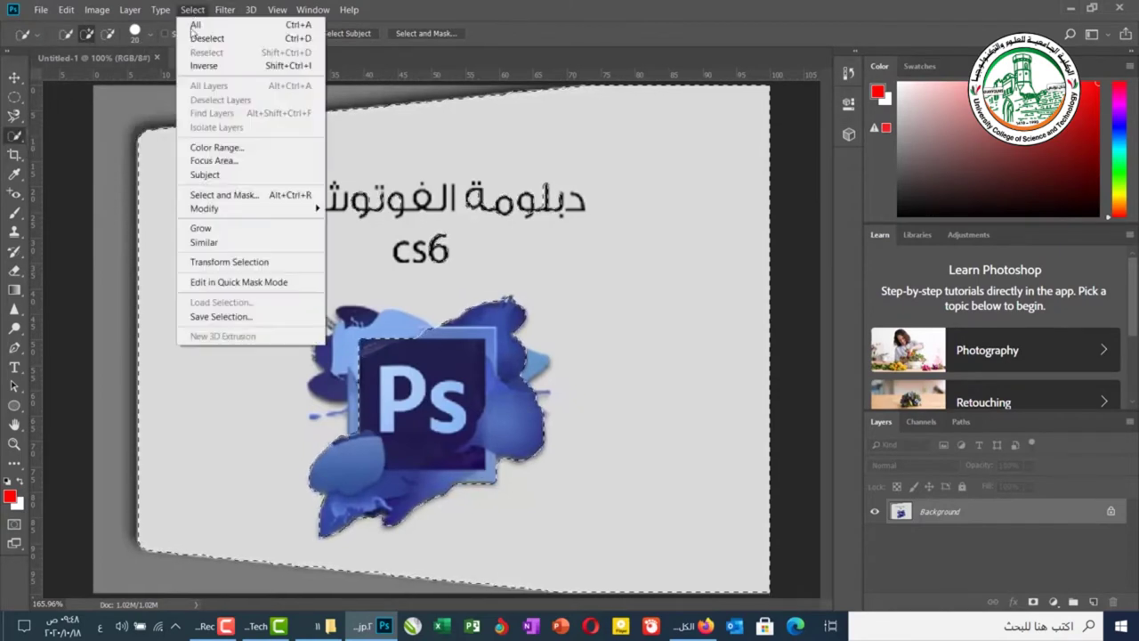
Activate the Quick Selection tool and clear the existing selection in 2.jpg
right_click(18, 135)
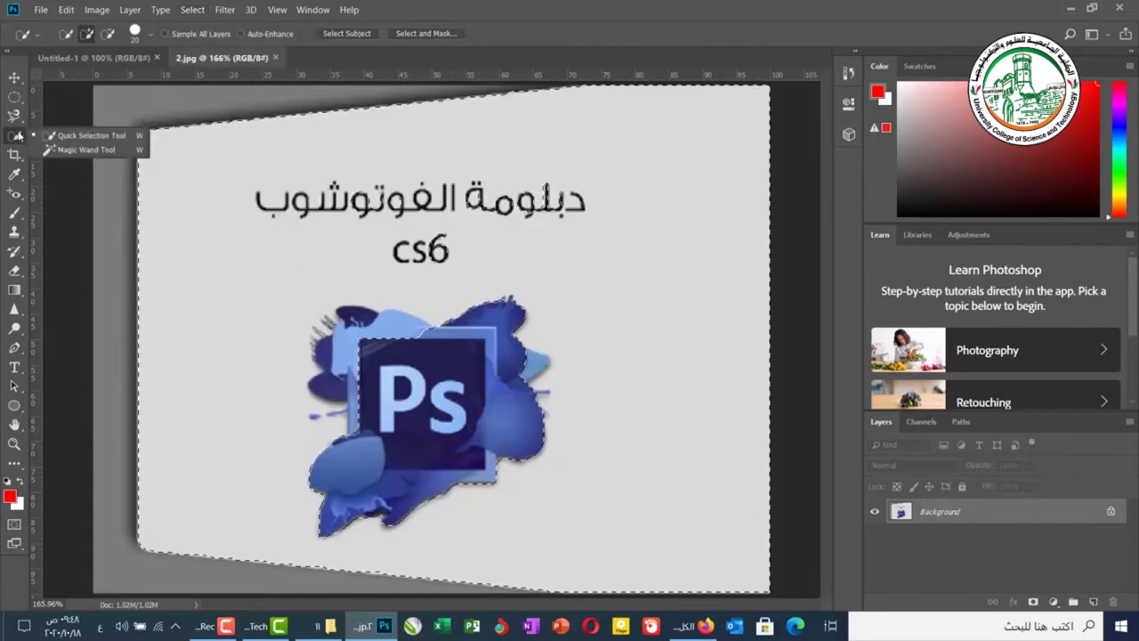
click(86, 136)
key(ctrl+d)
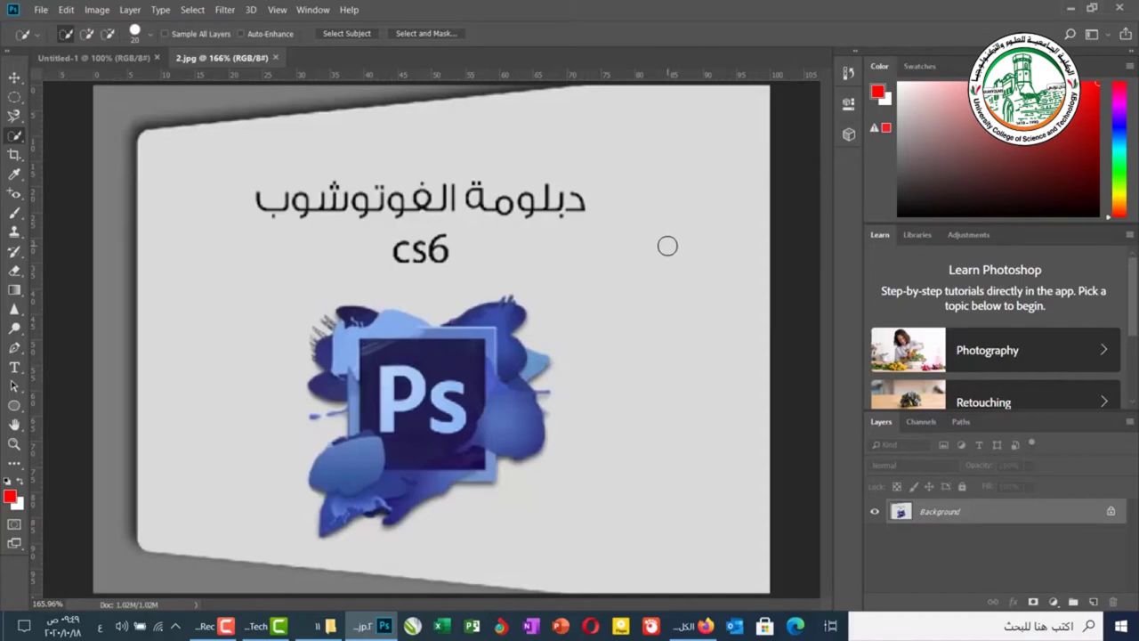
Quick-select the light panel and the grey border around the Ps logo, and subtract the logo's upper-left splashes from the selection
mouse_move(757, 116)
mouse_down()
mouse_move(726, 134)
mouse_move(670, 129)
mouse_move(605, 169)
mouse_move(505, 181)
mouse_move(342, 237)
mouse_up()
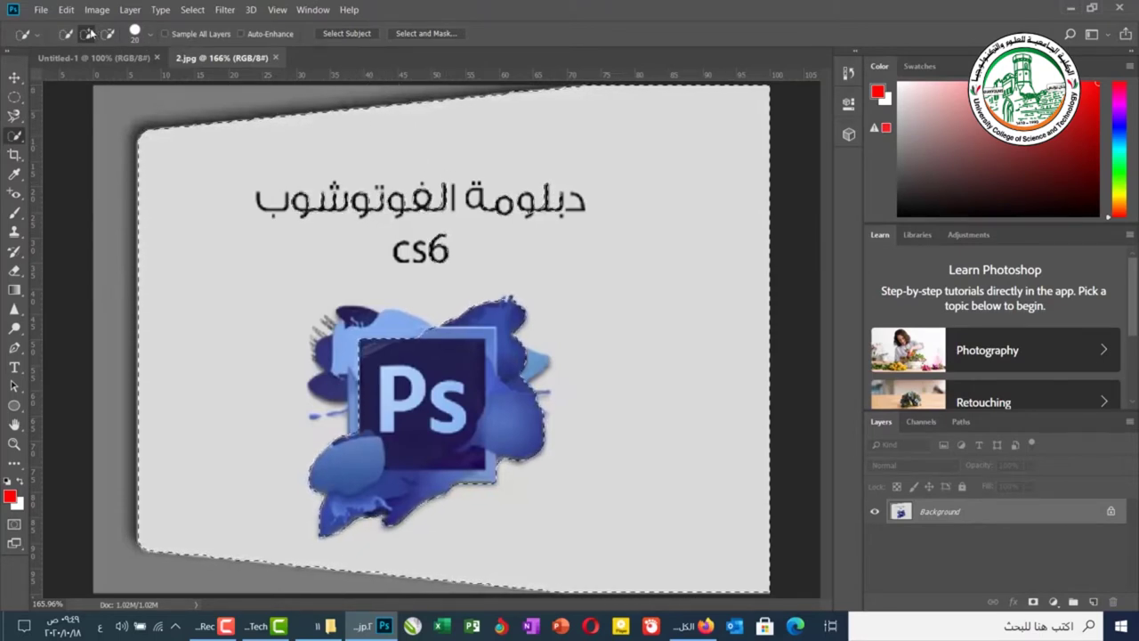
drag(247, 103, 168, 107)
drag(128, 228, 124, 355)
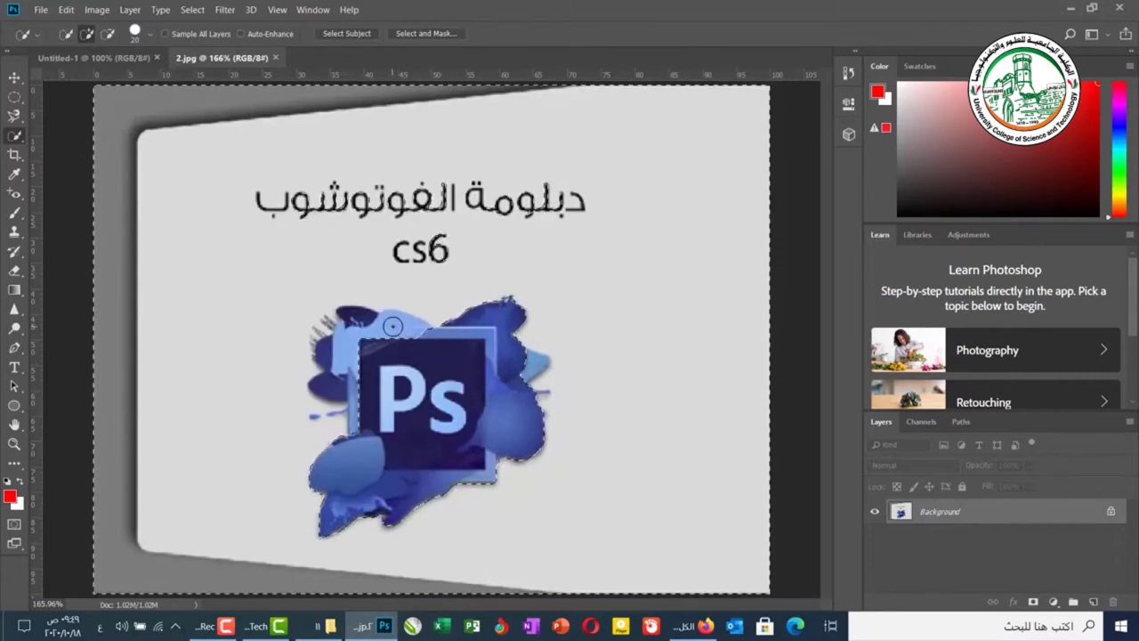
click(108, 33)
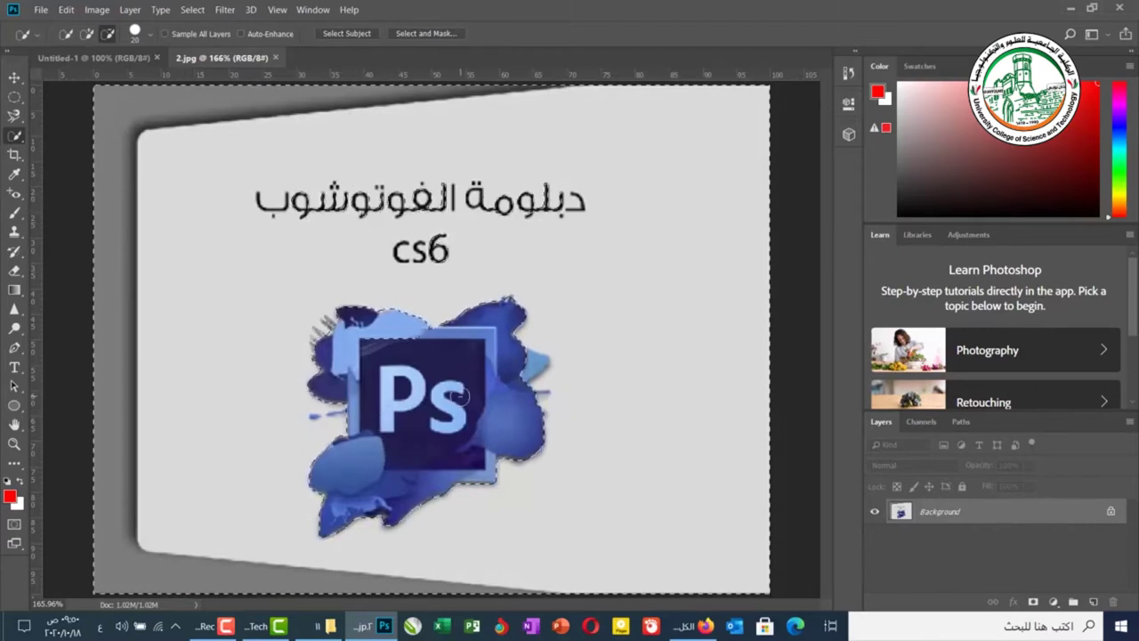
Invert the selection to copy the Ps logo onto a new layer, and hide the Background layer
click(192, 10)
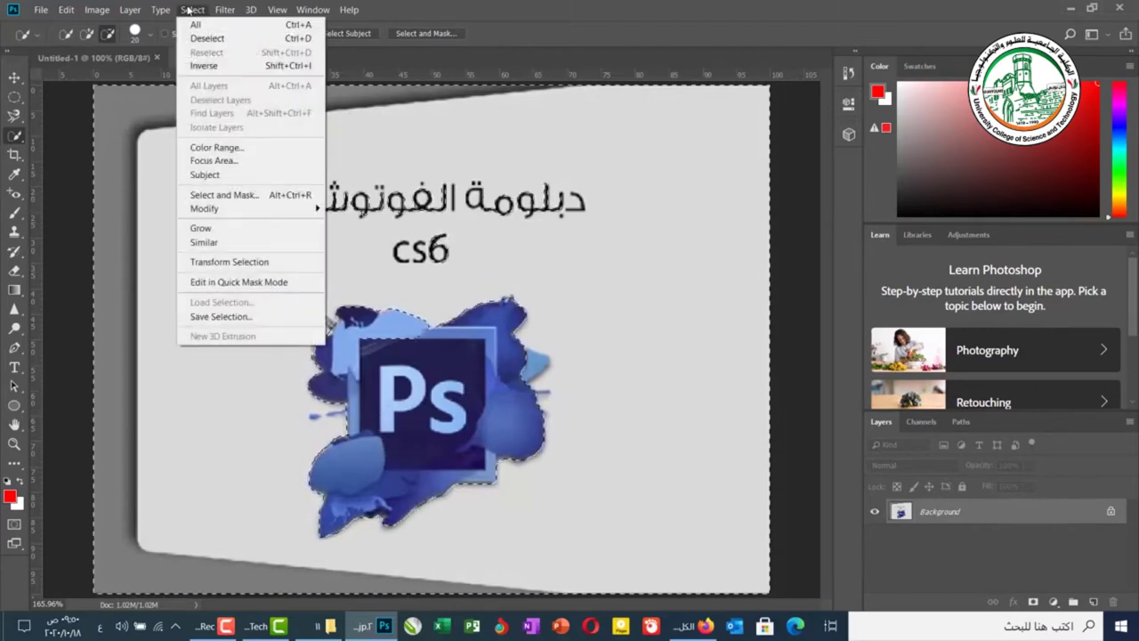
click(222, 67)
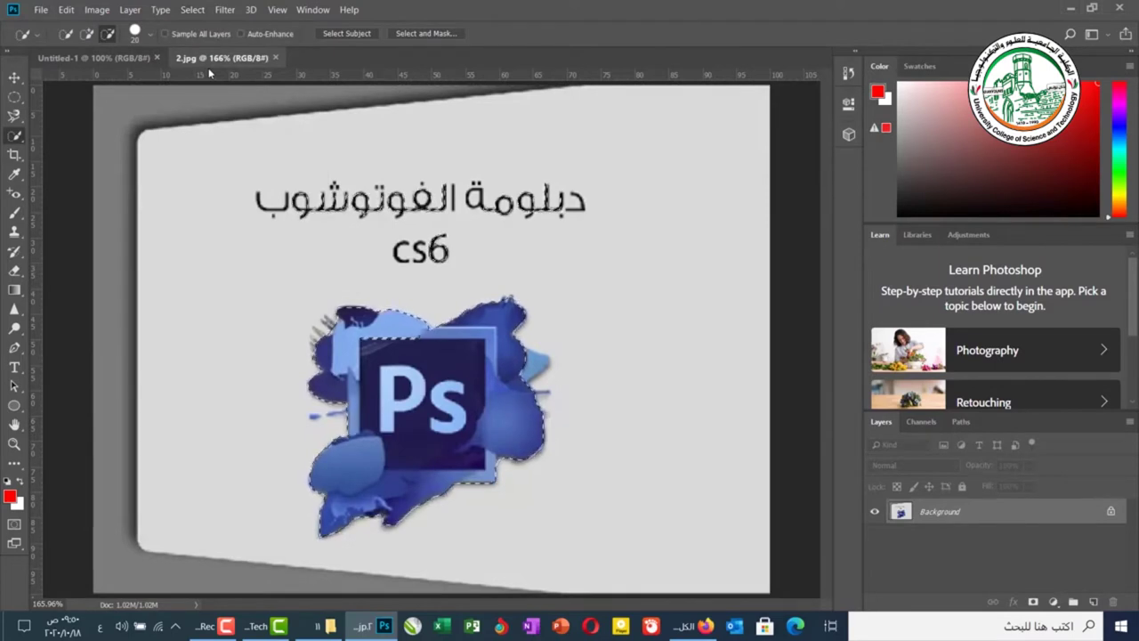
key(ctrl+j)
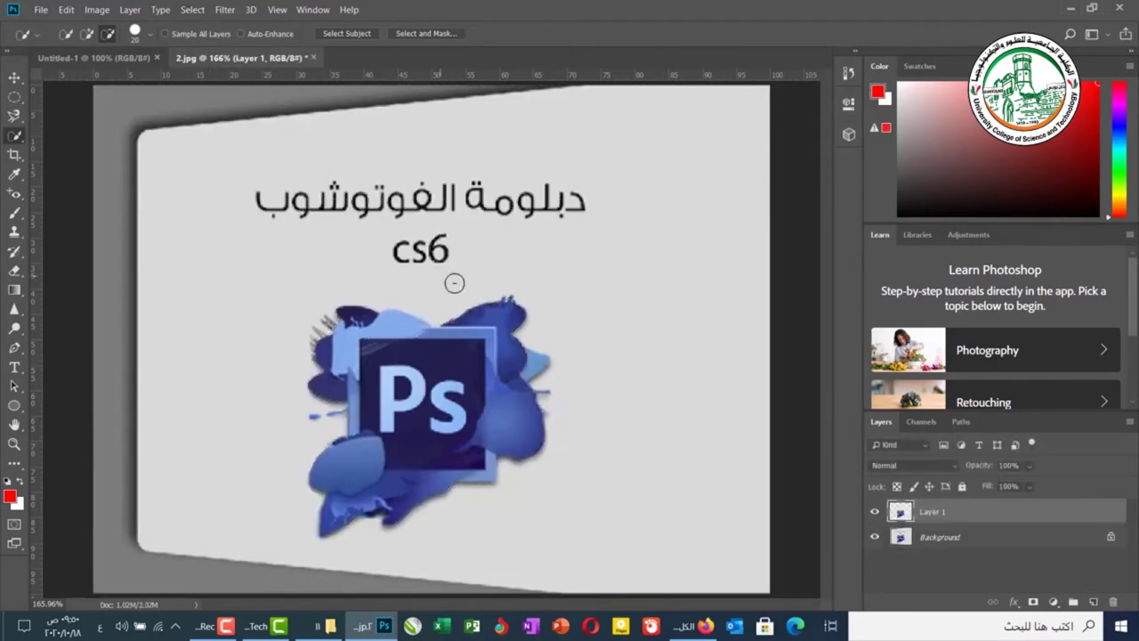
click(875, 538)
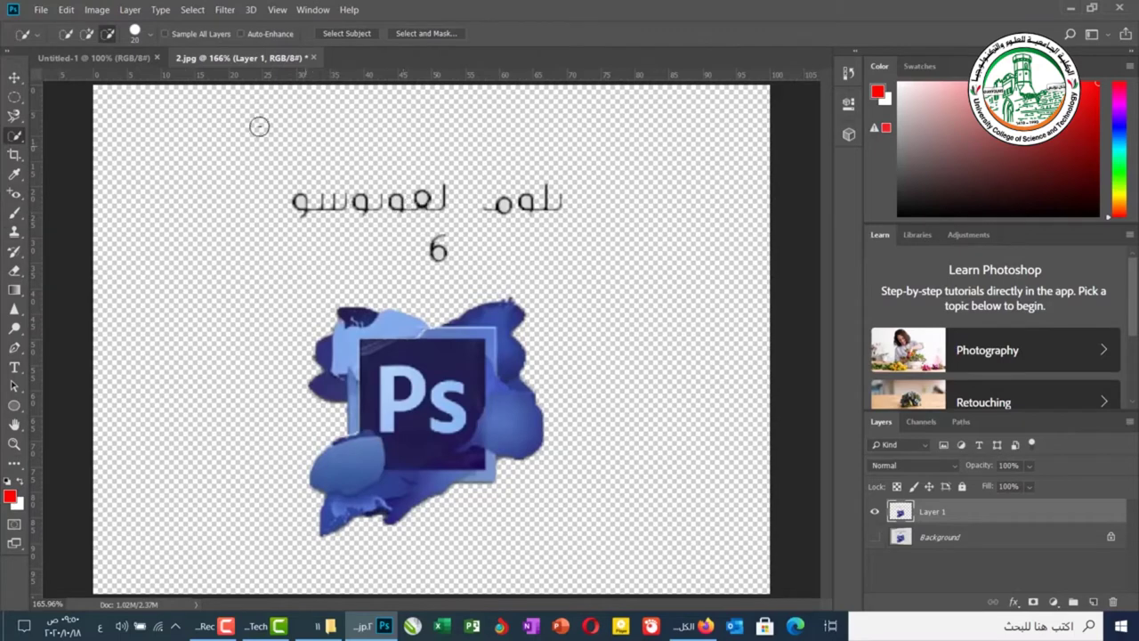
click(150, 35)
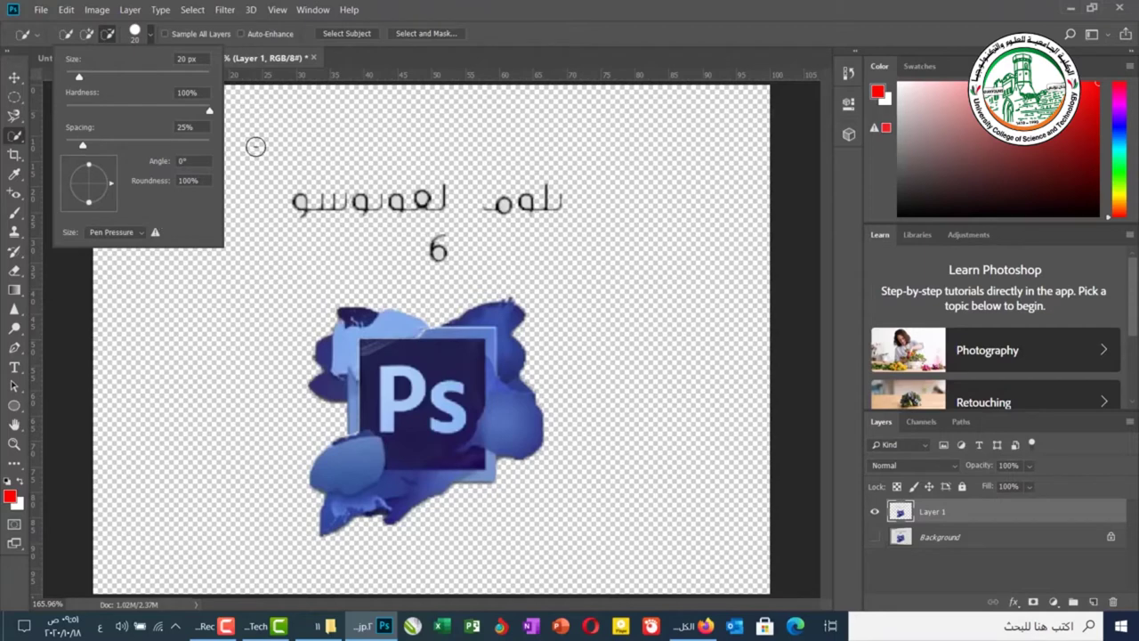
click(25, 78)
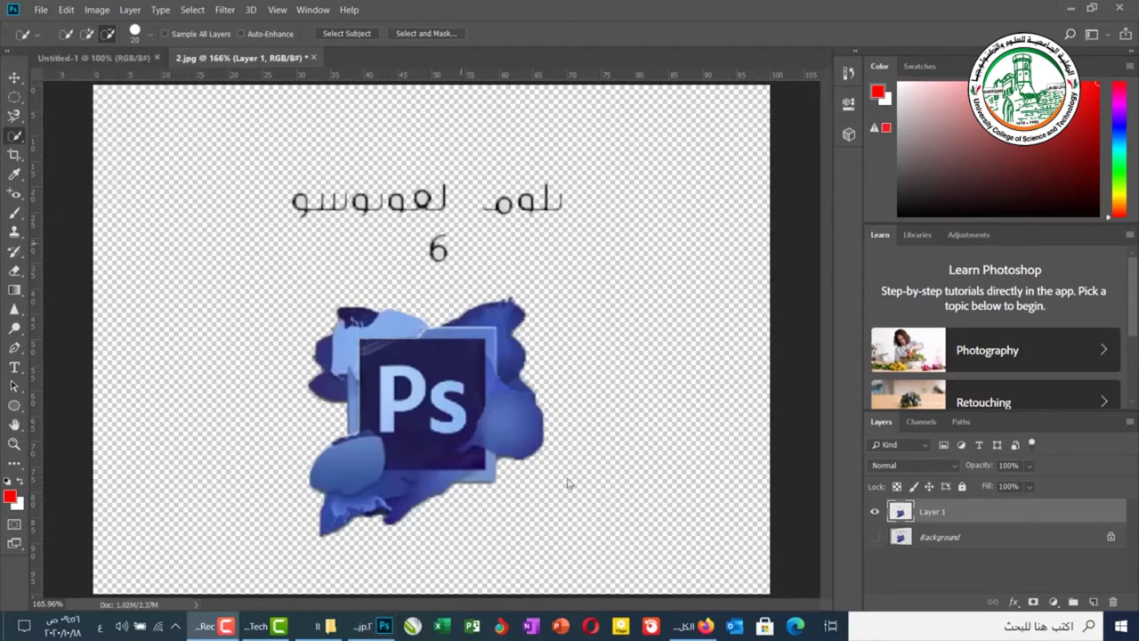
Open the Quick selection image from folder 11 as a separate document
click(325, 626)
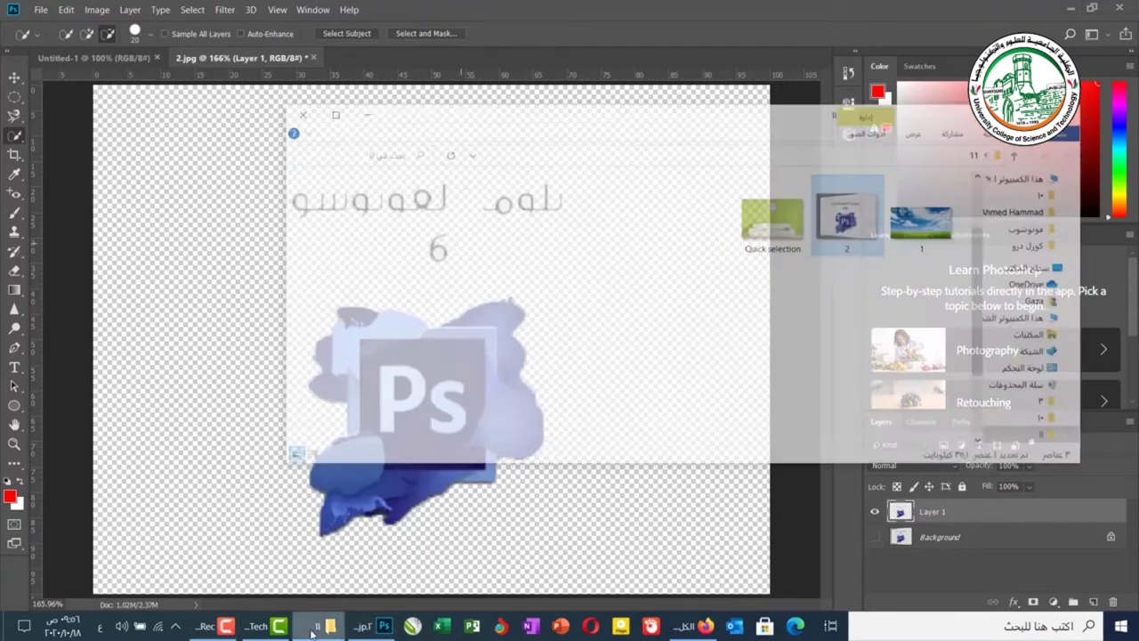
mouse_move(767, 216)
mouse_down()
mouse_move(564, 169)
mouse_move(474, 47)
mouse_move(495, 47)
mouse_up()
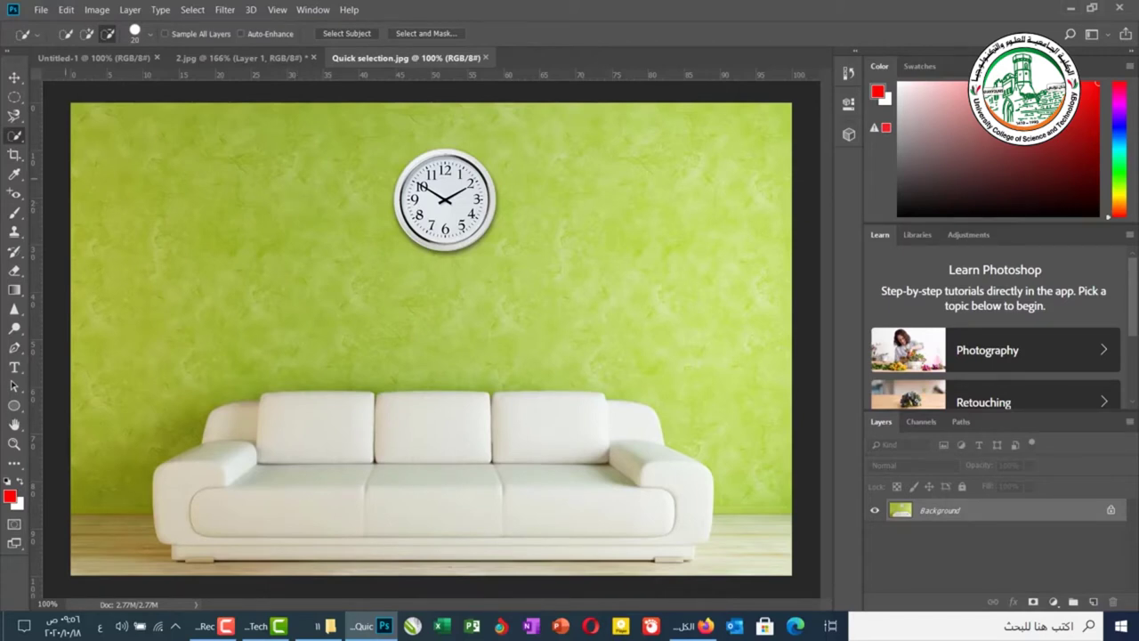
Select the entire wall clock, including its rim, with the Quick Selection tool
click(13, 445)
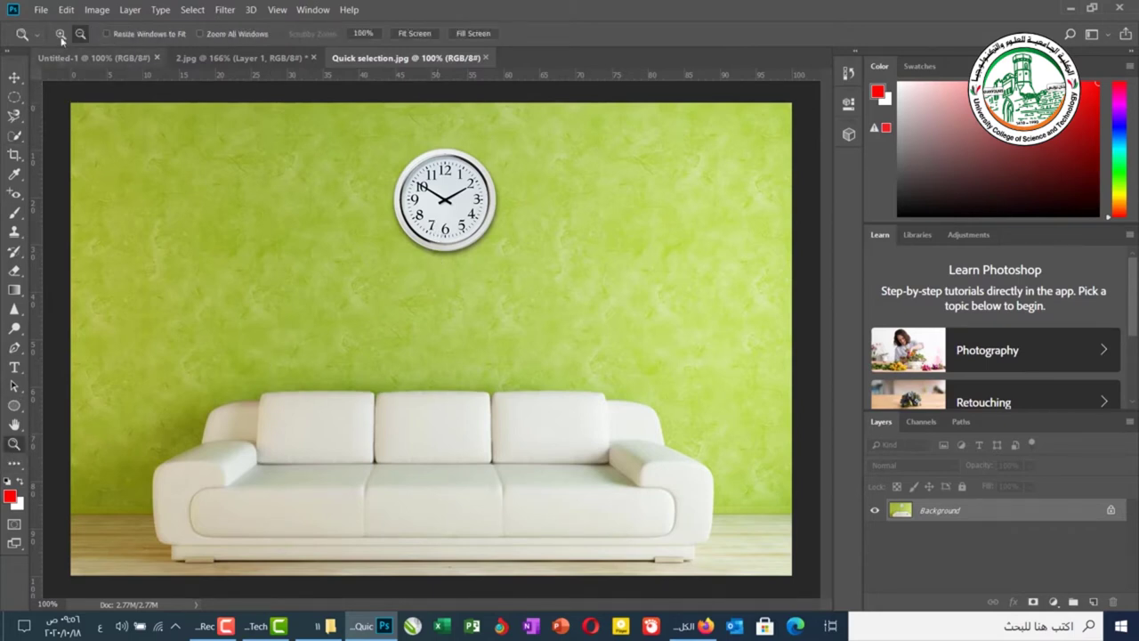
drag(414, 201, 614, 331)
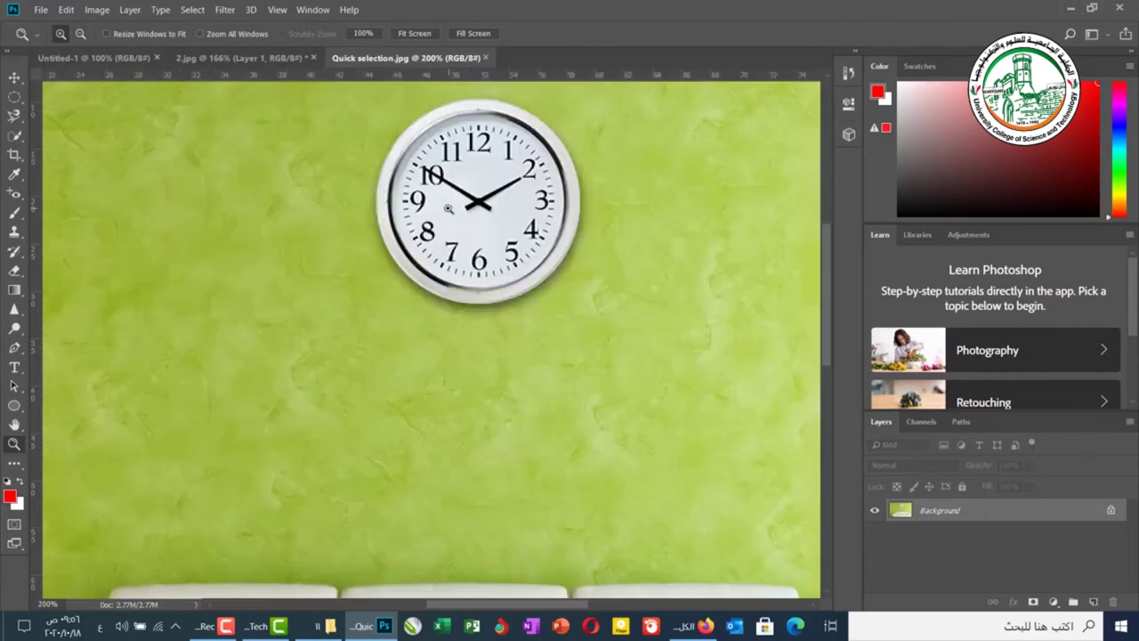
click(464, 198)
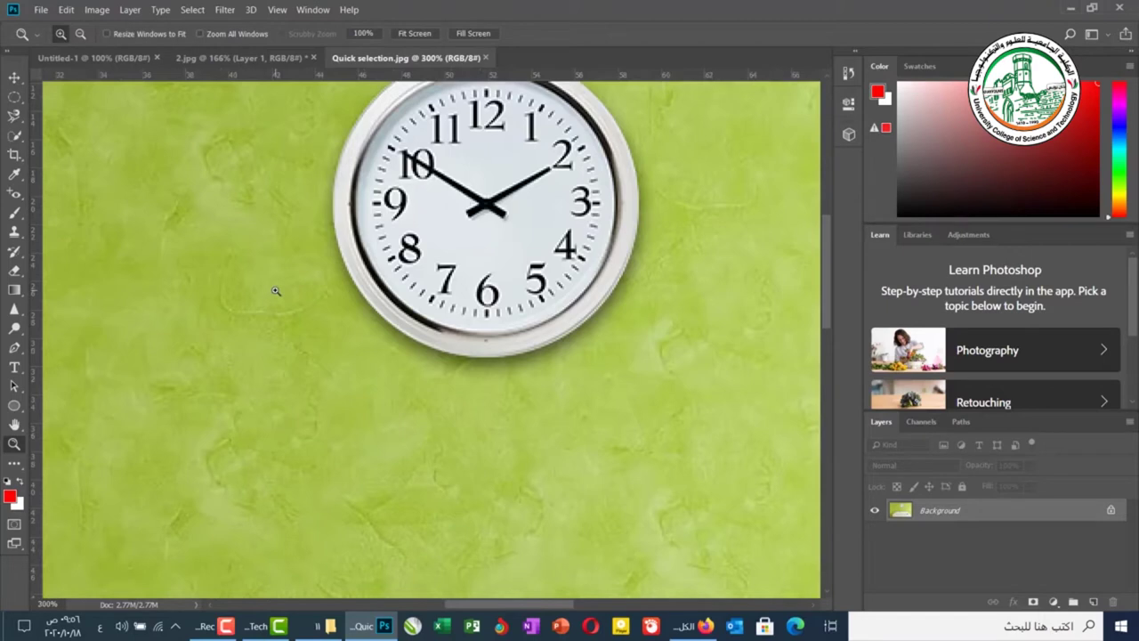
drag(407, 308, 383, 391)
key(ctrl+r)
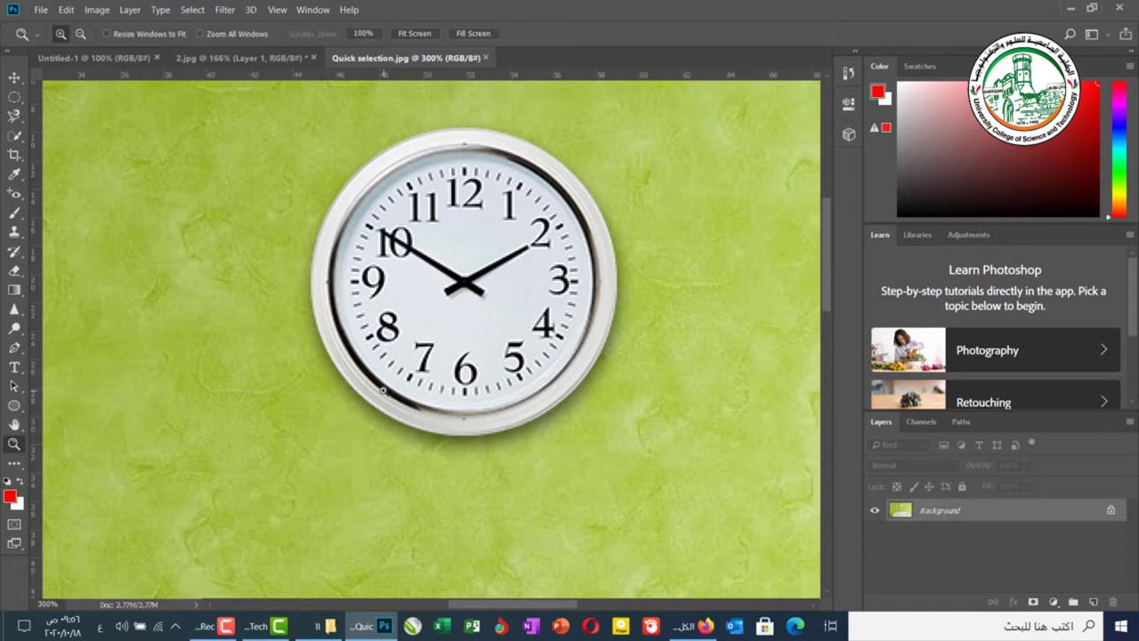
click(14, 135)
click(53, 131)
drag(52, 127, 77, 140)
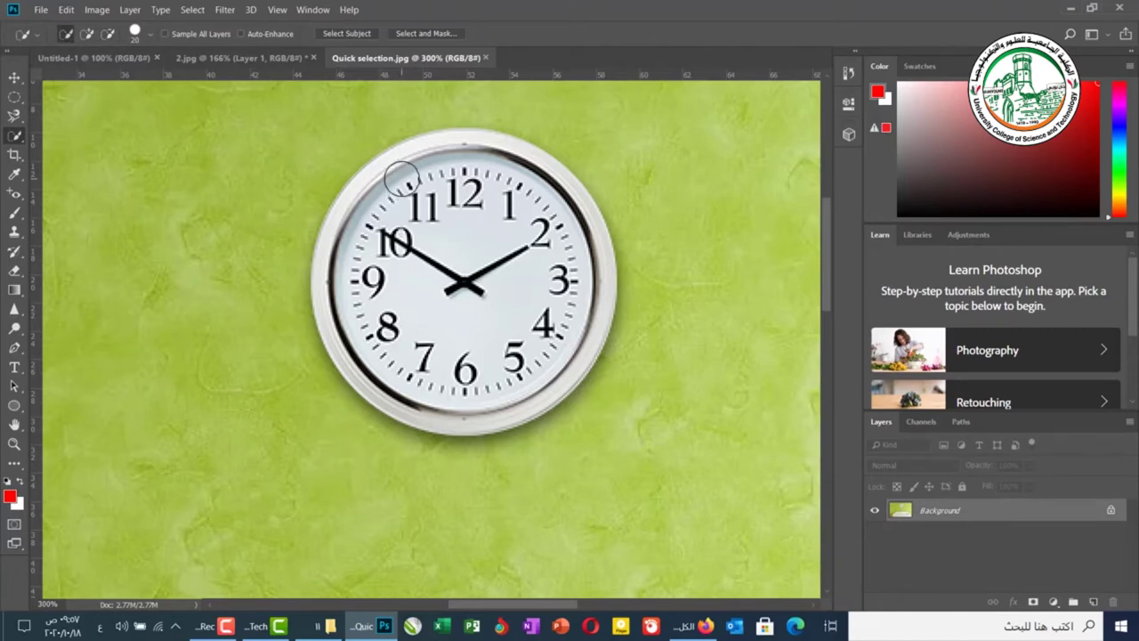
mouse_move(392, 168)
mouse_down()
mouse_move(351, 233)
mouse_move(349, 320)
mouse_move(360, 333)
mouse_up()
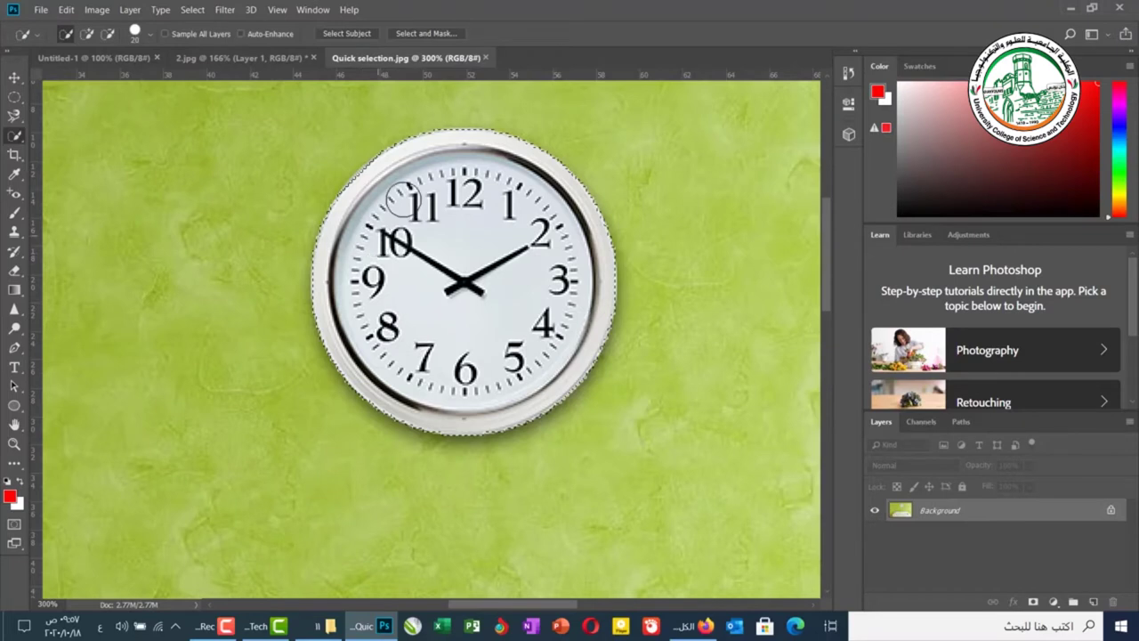
key(shift)
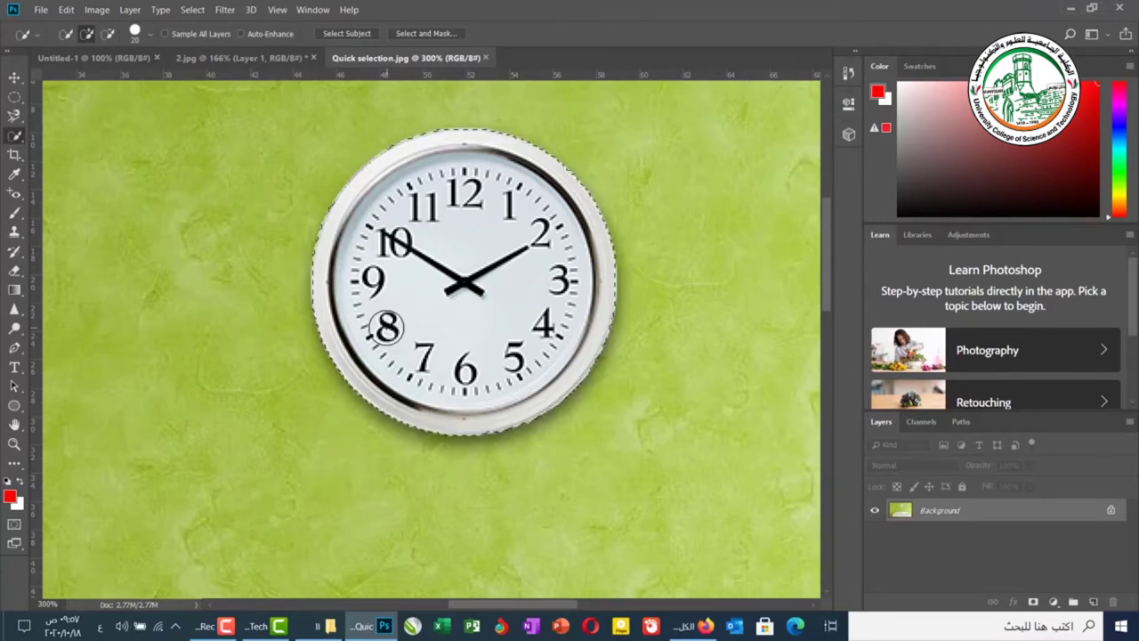
Copy the selected clock onto a new layer and check the cut-out by hiding and reshowing the Background layer
key(ctrl+0)
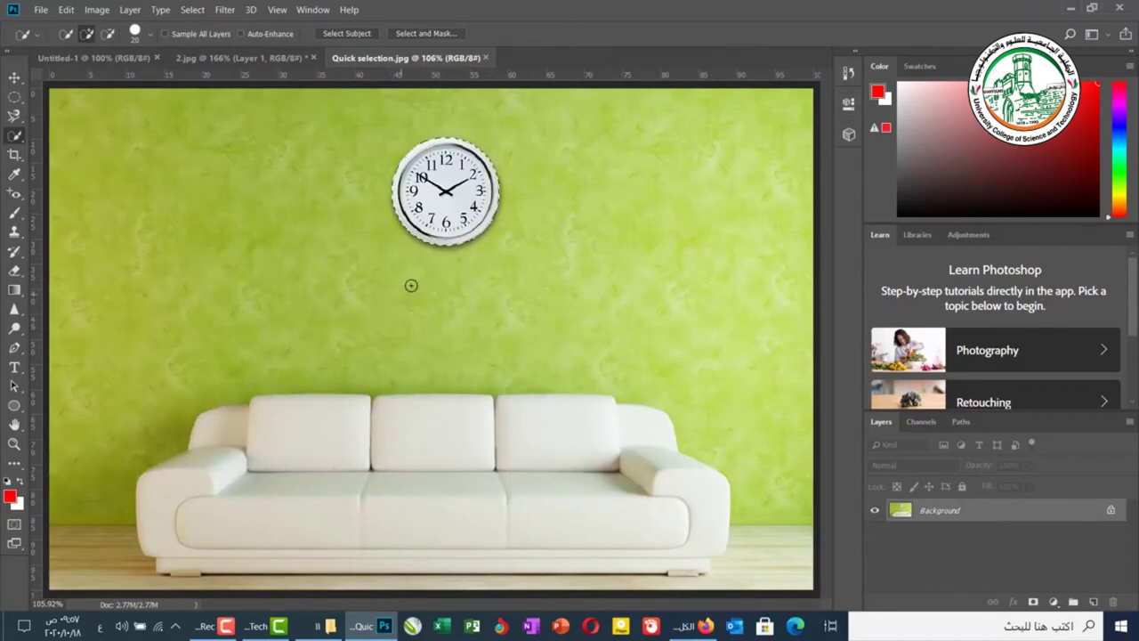
key(v)
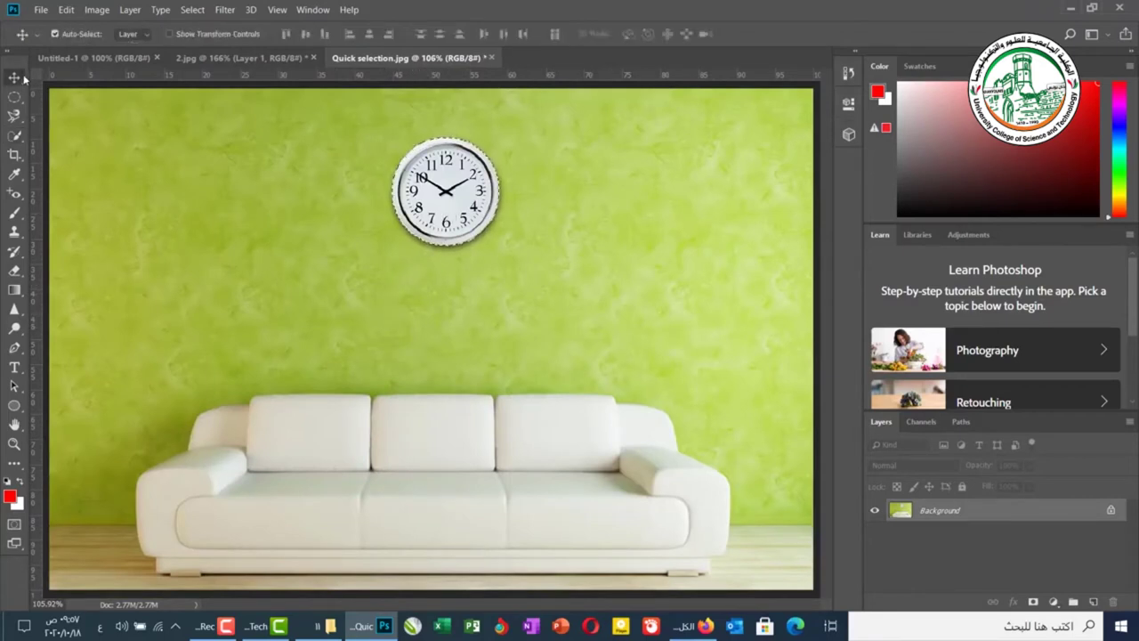
key(ctrl+j)
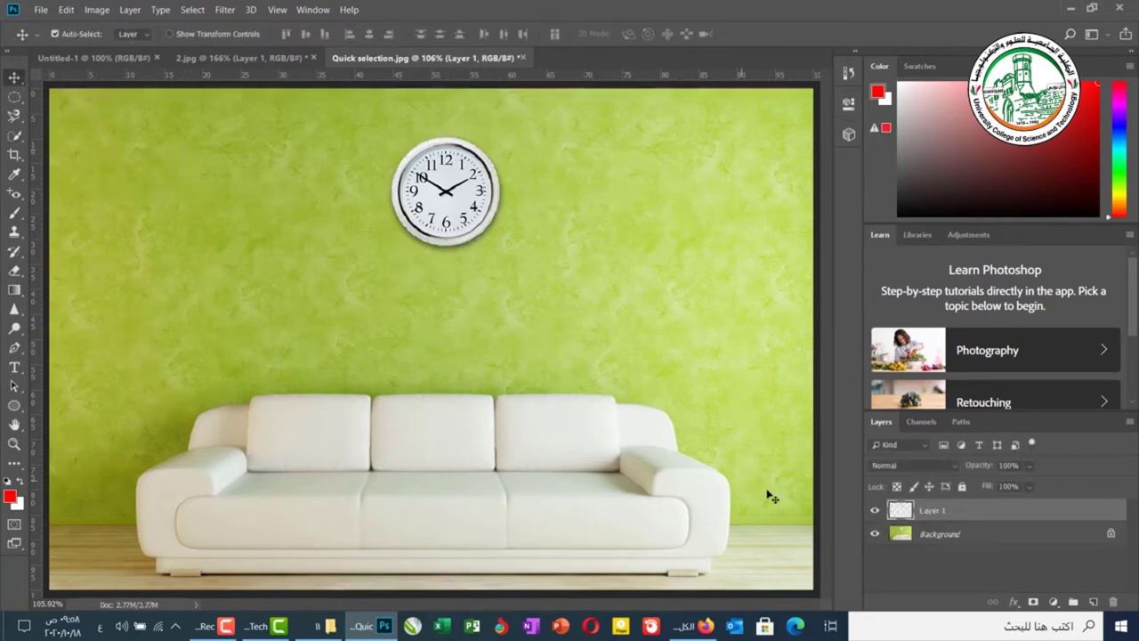
click(875, 534)
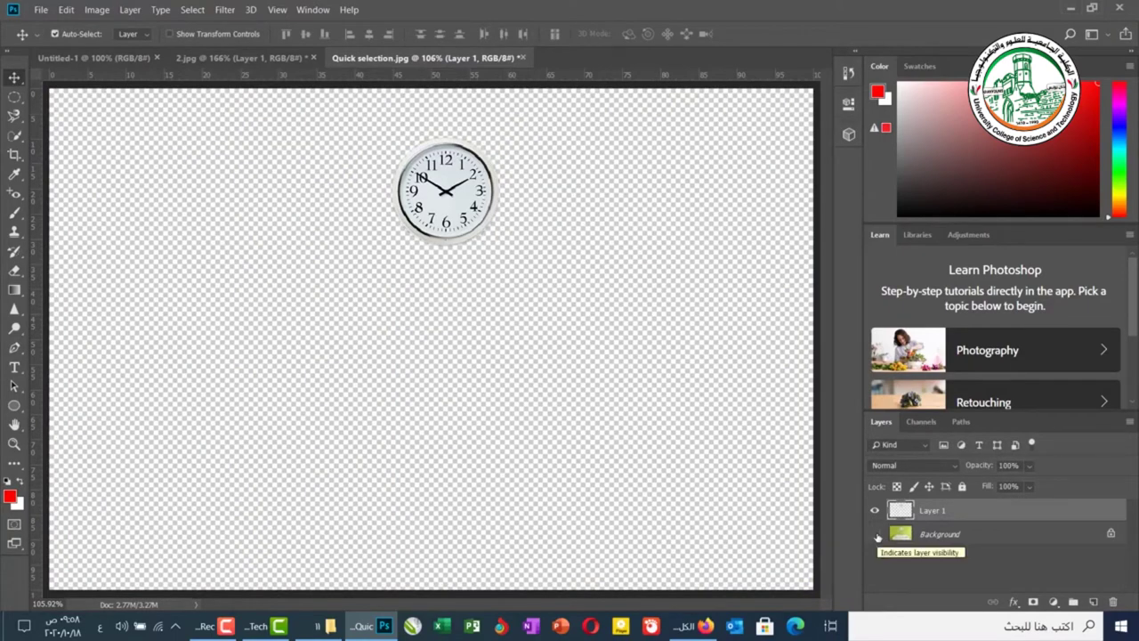
click(875, 535)
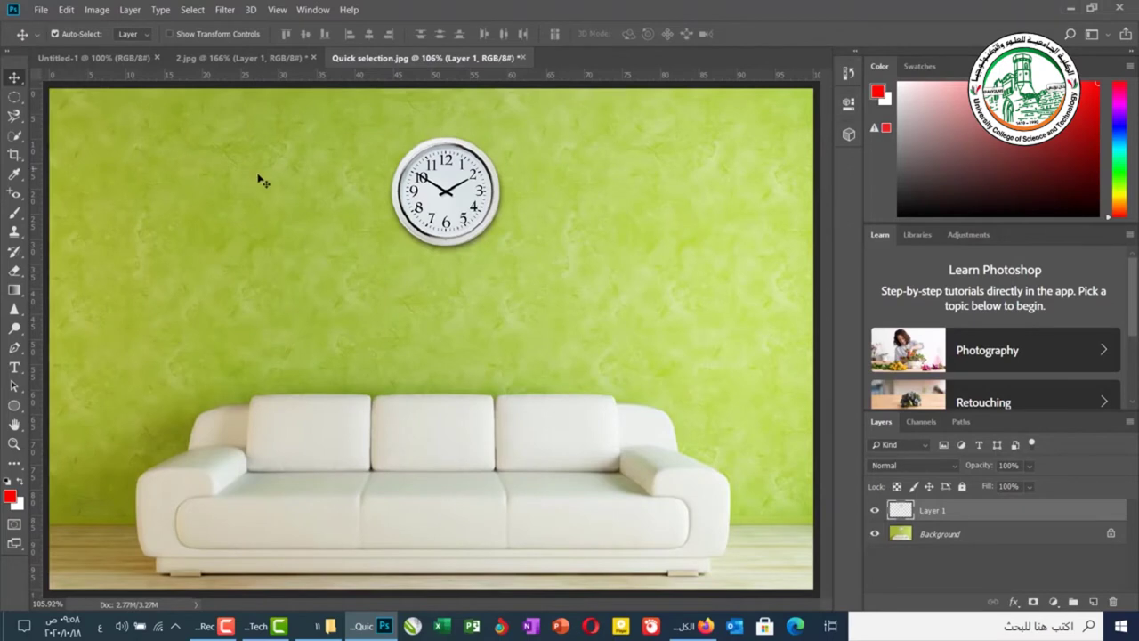
Move the clock copy to the left part of the wall and enlarge it to about 132%
drag(426, 176, 183, 177)
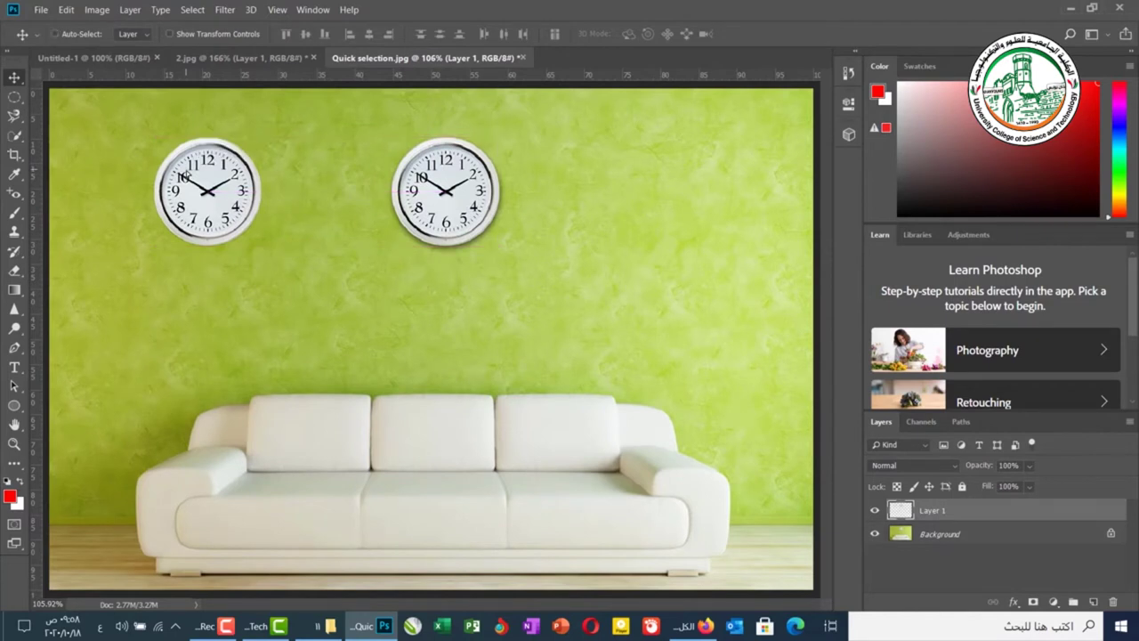
key(ctrl+t)
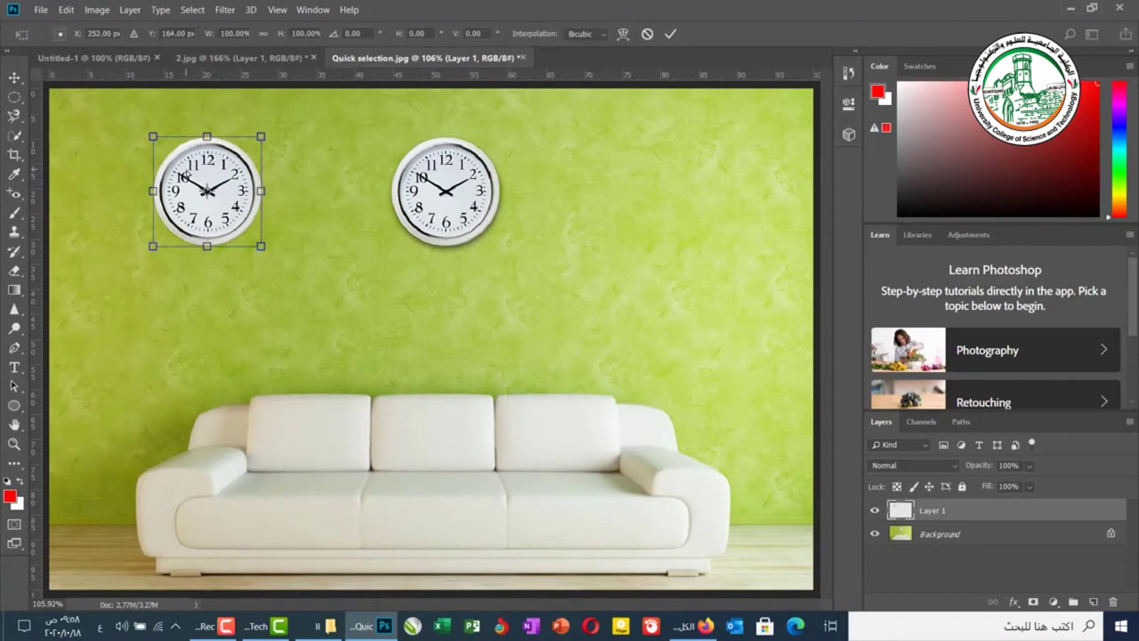
drag(263, 248, 294, 286)
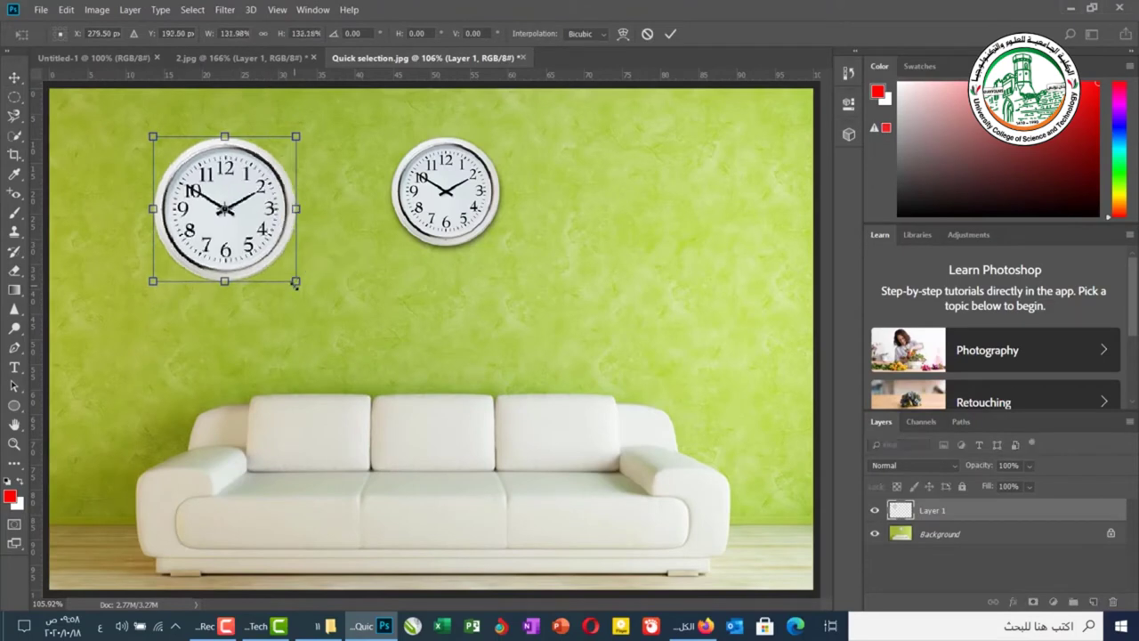
key(Return)
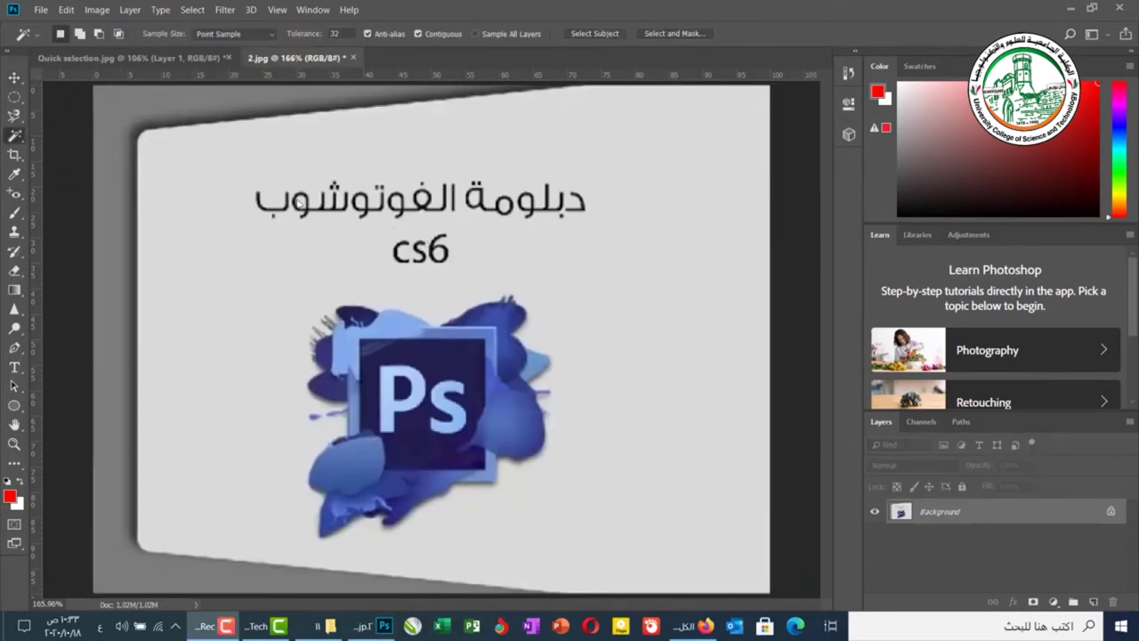
Select the light panel and add the grey backdrop to the selection with the Magic Wand at tolerance 32
click(23, 139)
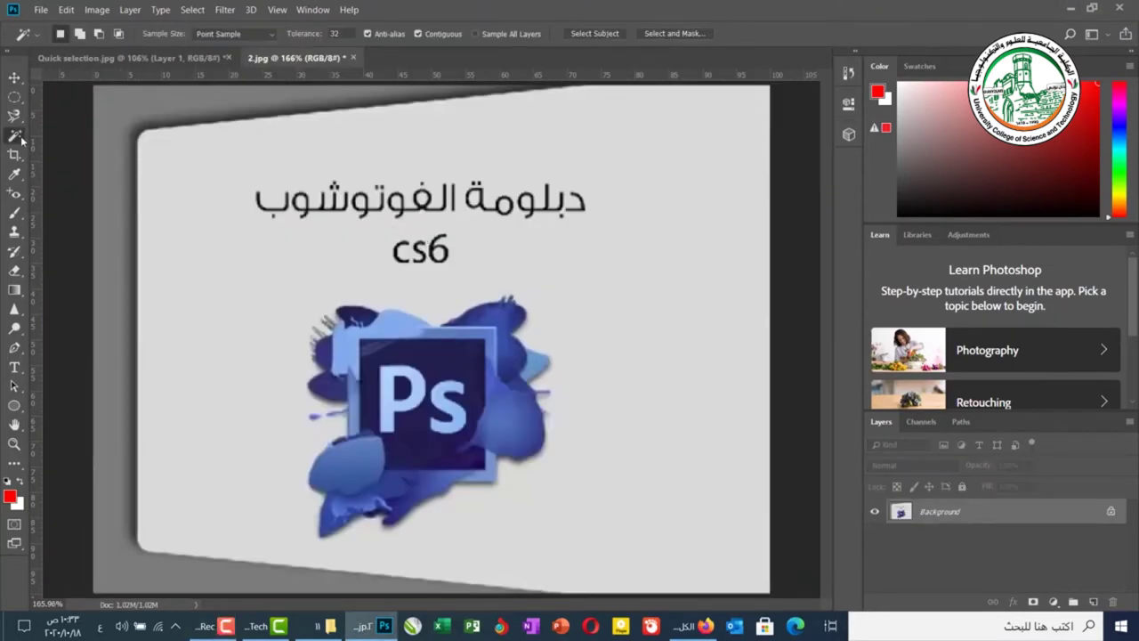
right_click(23, 139)
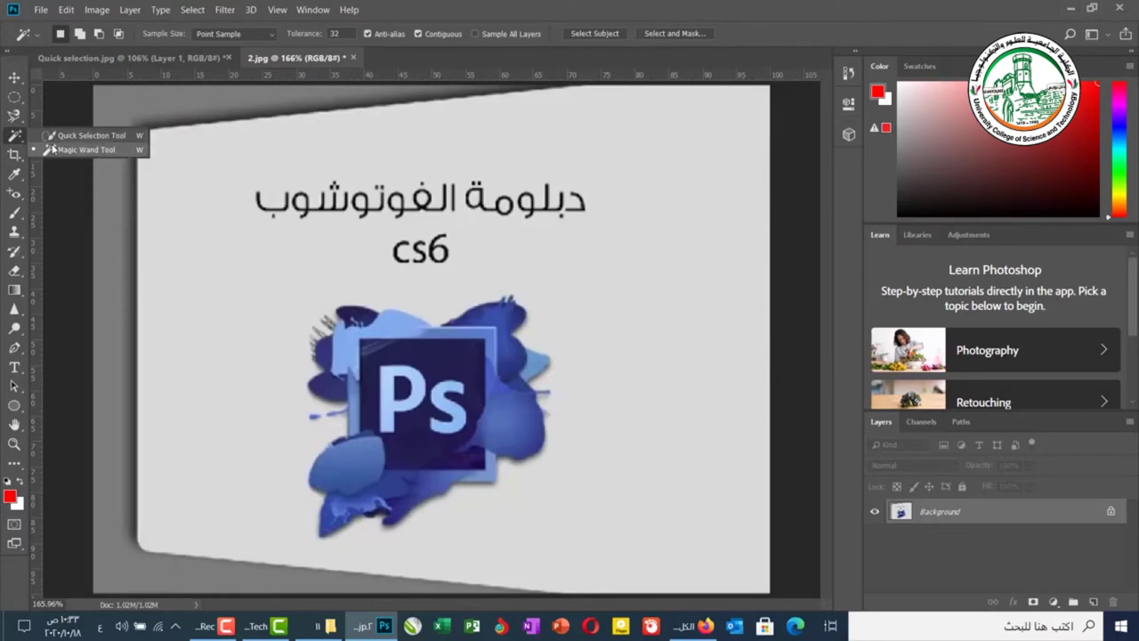
click(112, 152)
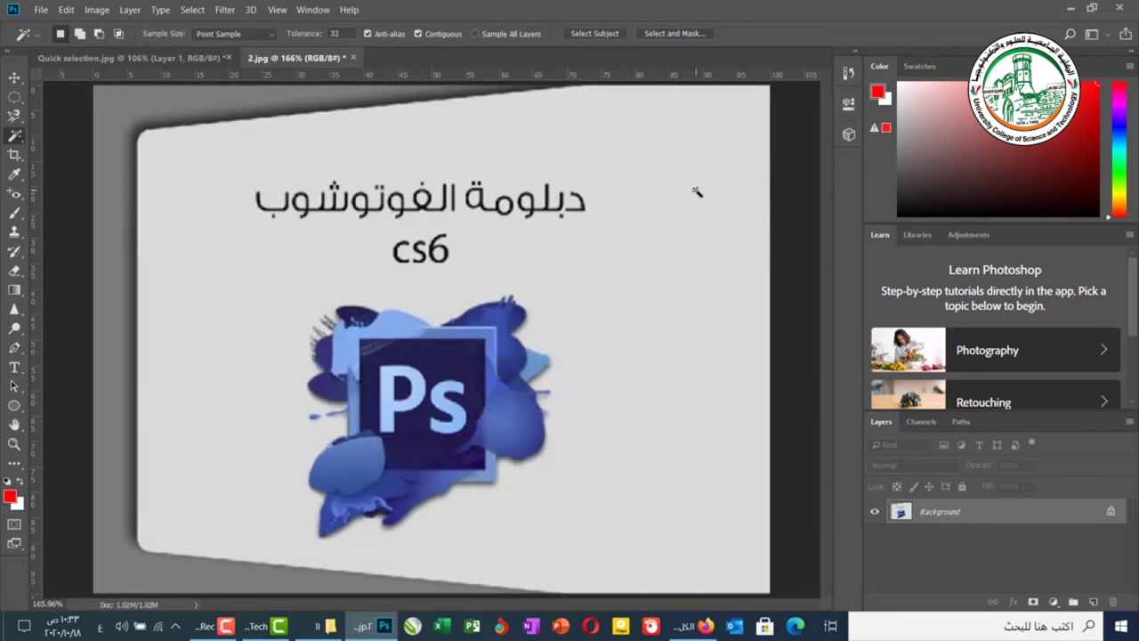
click(730, 146)
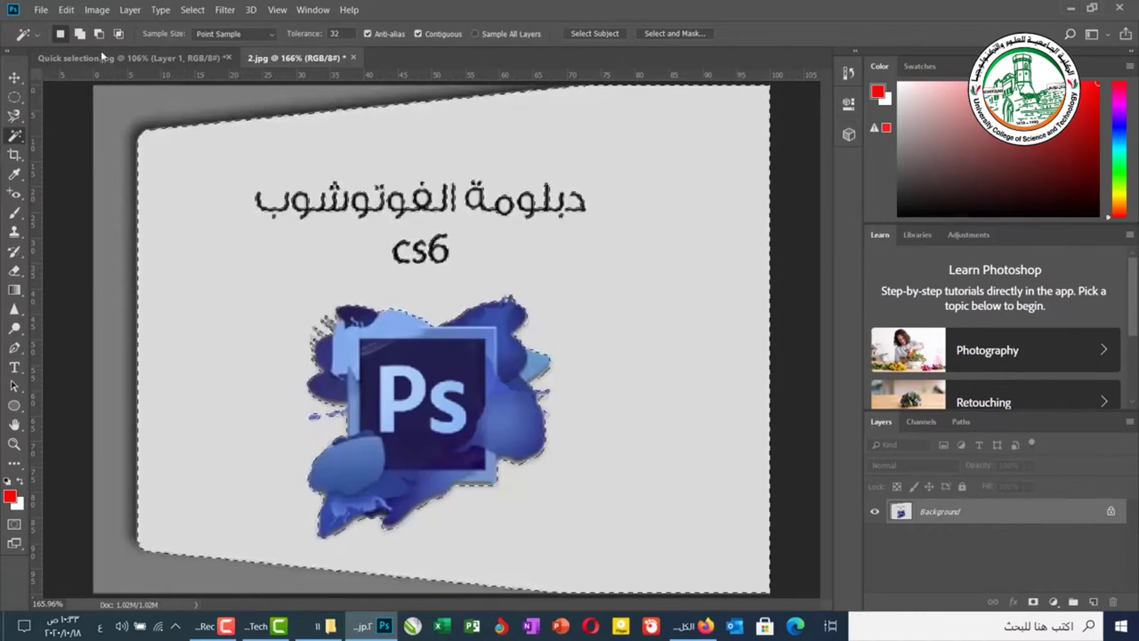
click(79, 33)
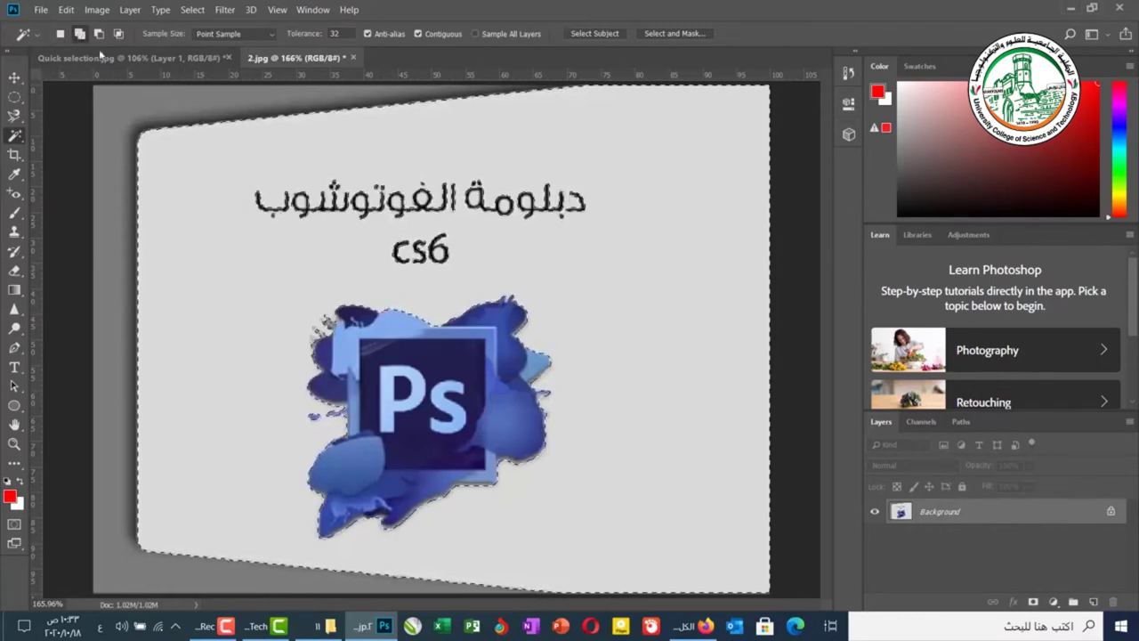
click(212, 103)
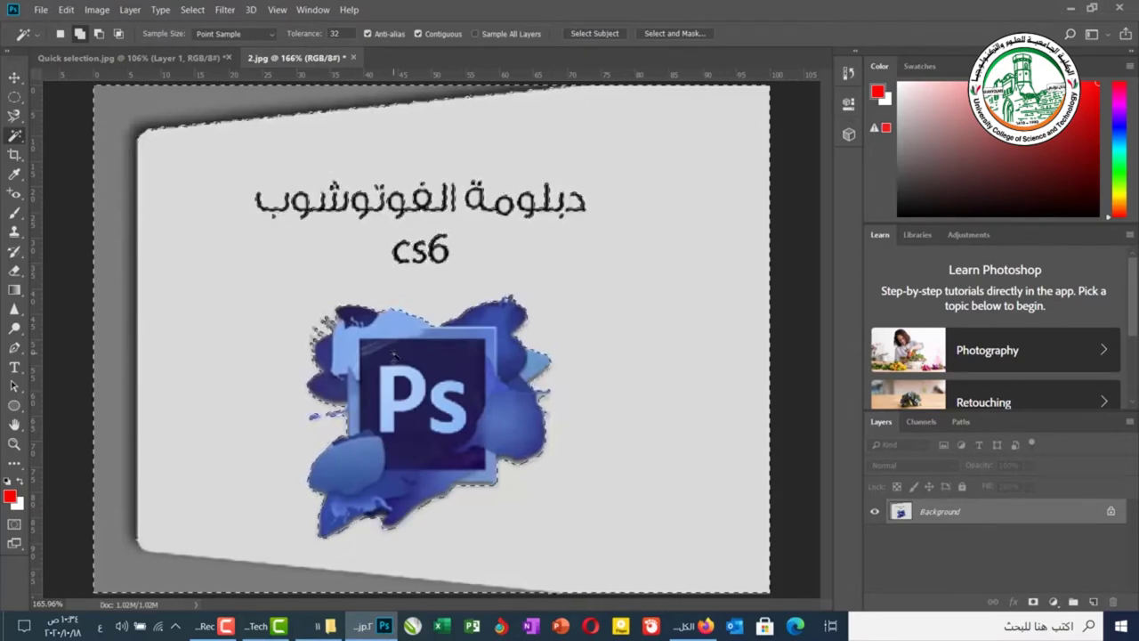
Invert the selection, copy the logo and text onto a new layer, and check the cut-out by hiding and reshowing the Background layer
click(194, 10)
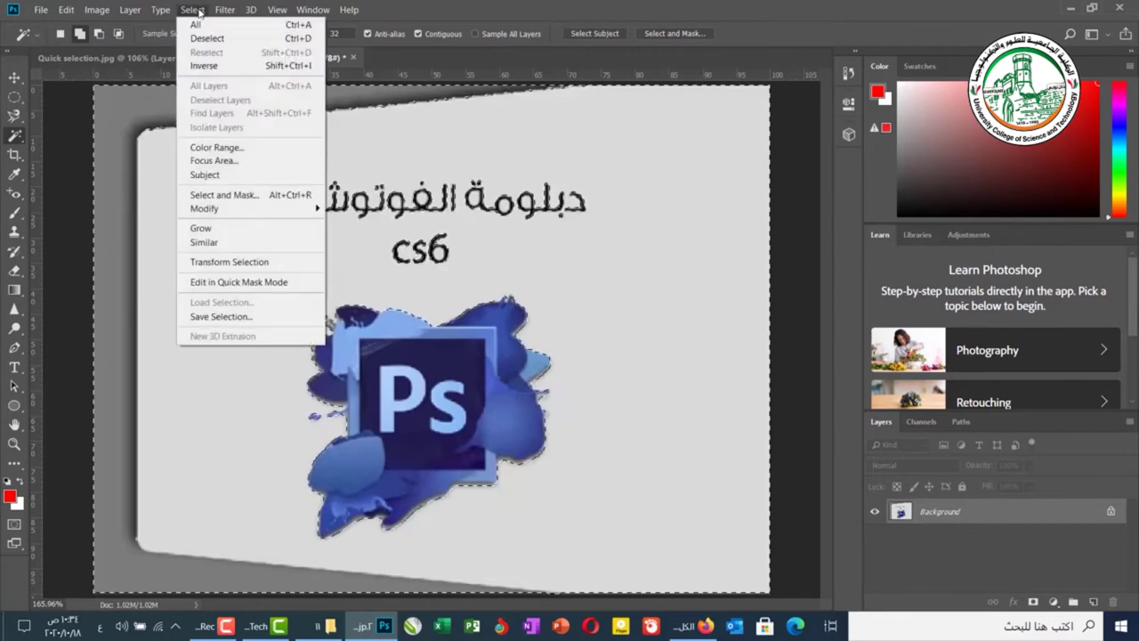
click(206, 67)
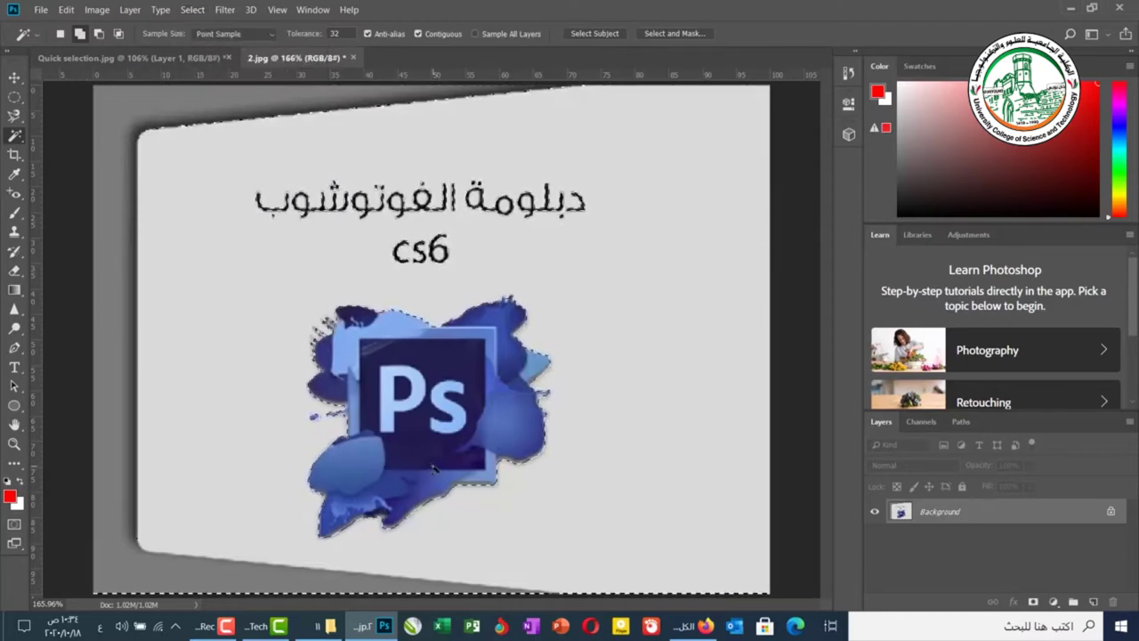
key(ctrl+j)
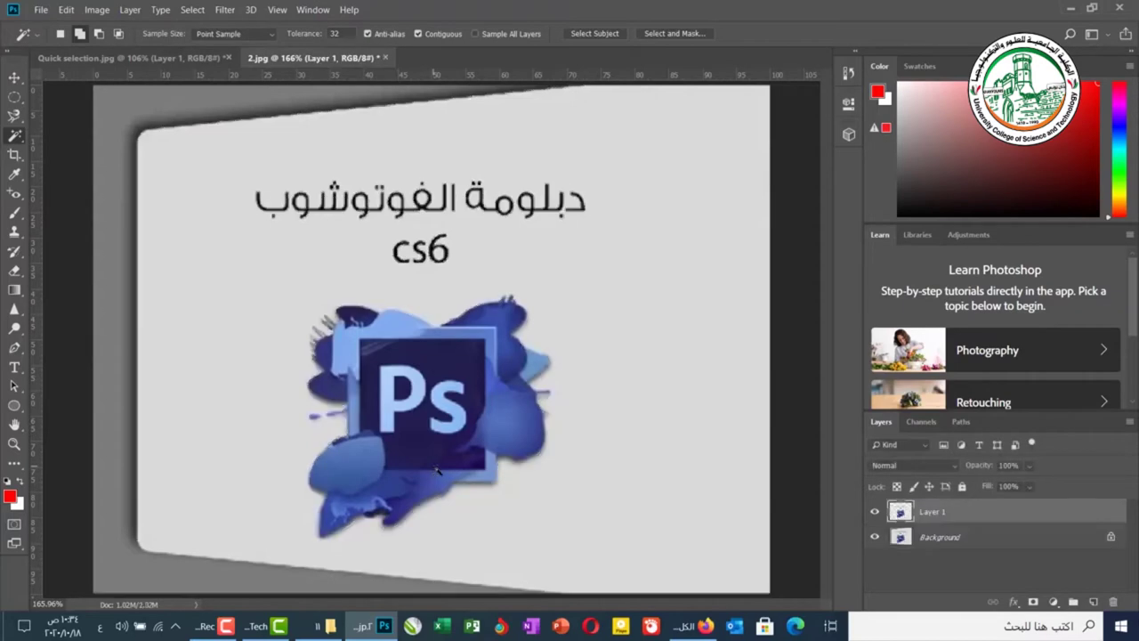
click(876, 536)
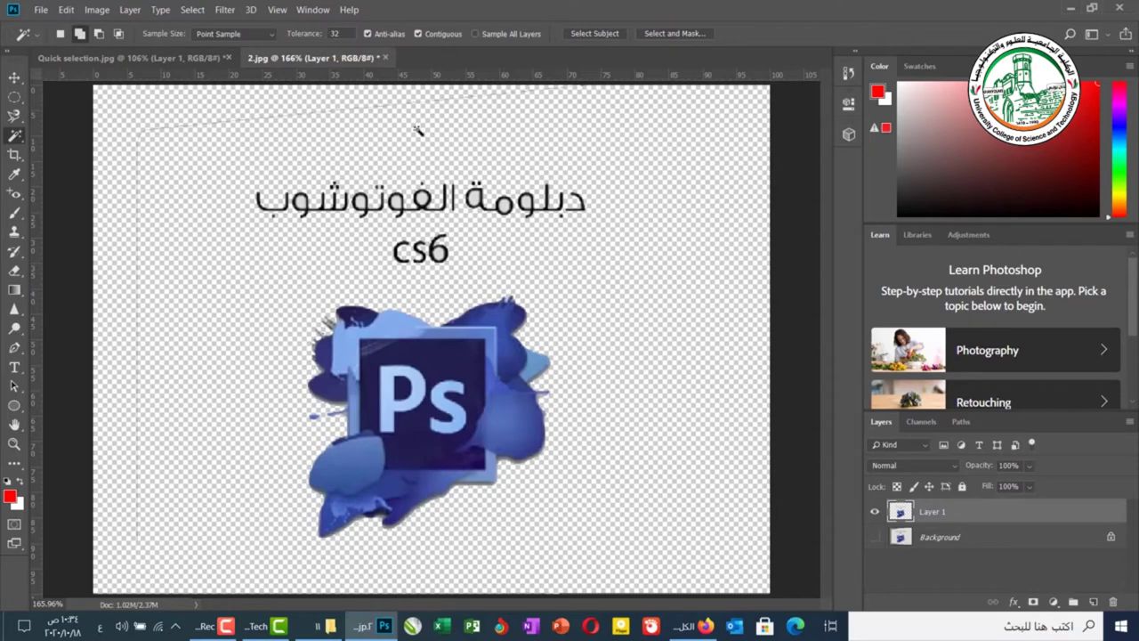
click(875, 537)
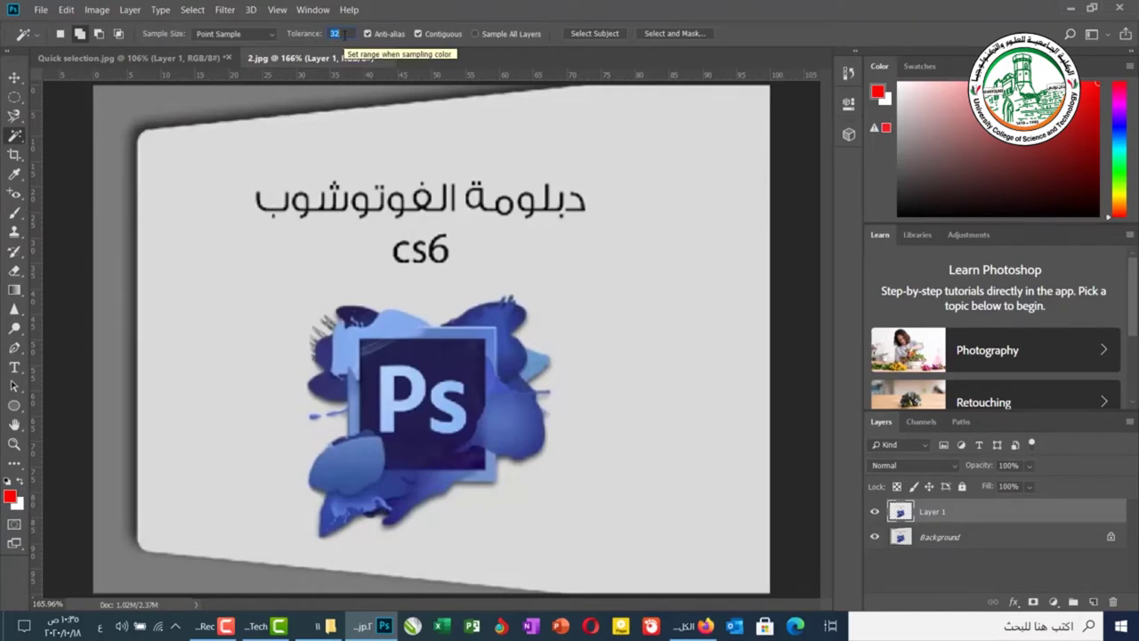
Set the Magic Wand tolerance to 120 and select the light panel together with the grey backdrop
text(120)
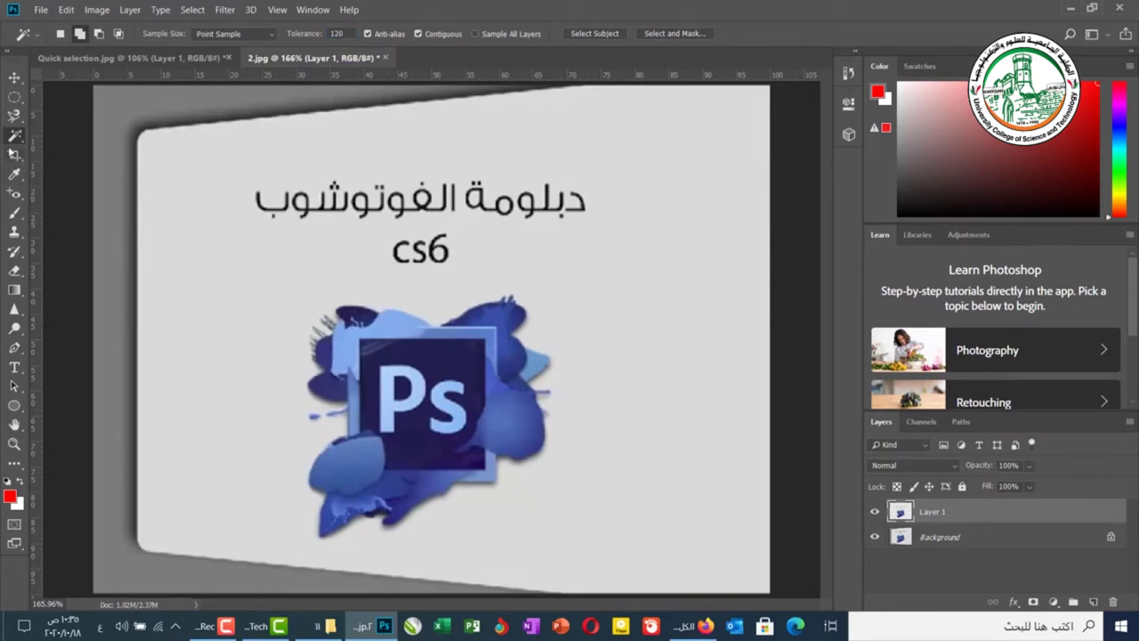
right_click(15, 135)
click(80, 149)
click(652, 154)
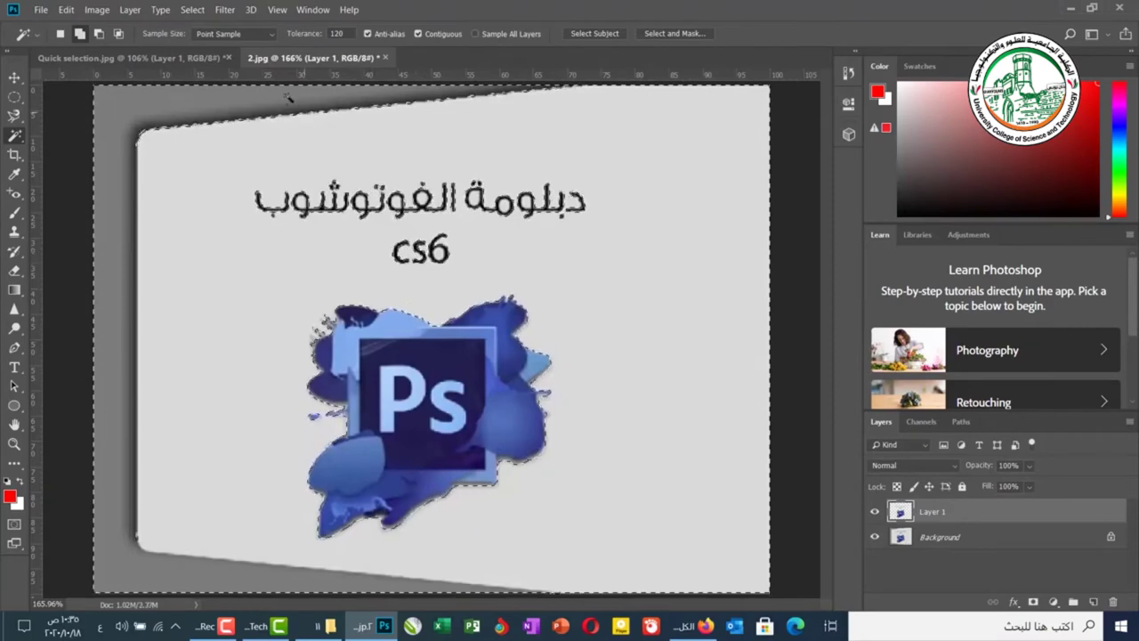
Invert the selection, copy the logo and text onto another new layer, and hide Layer 1 and the Background
click(221, 10)
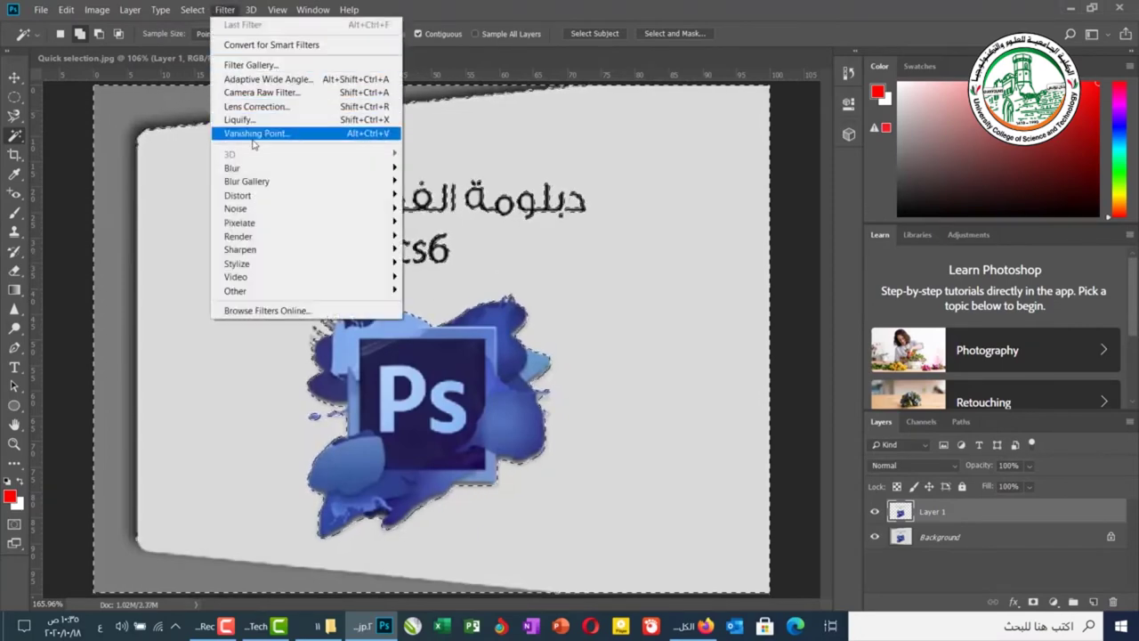
mouse_move(192, 10)
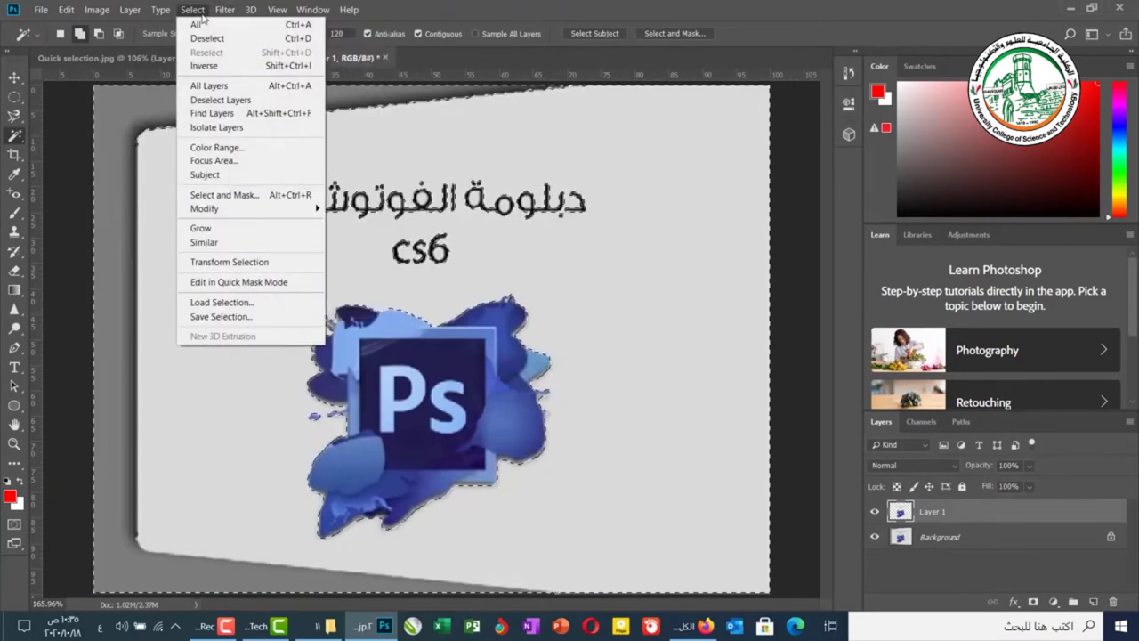
click(212, 66)
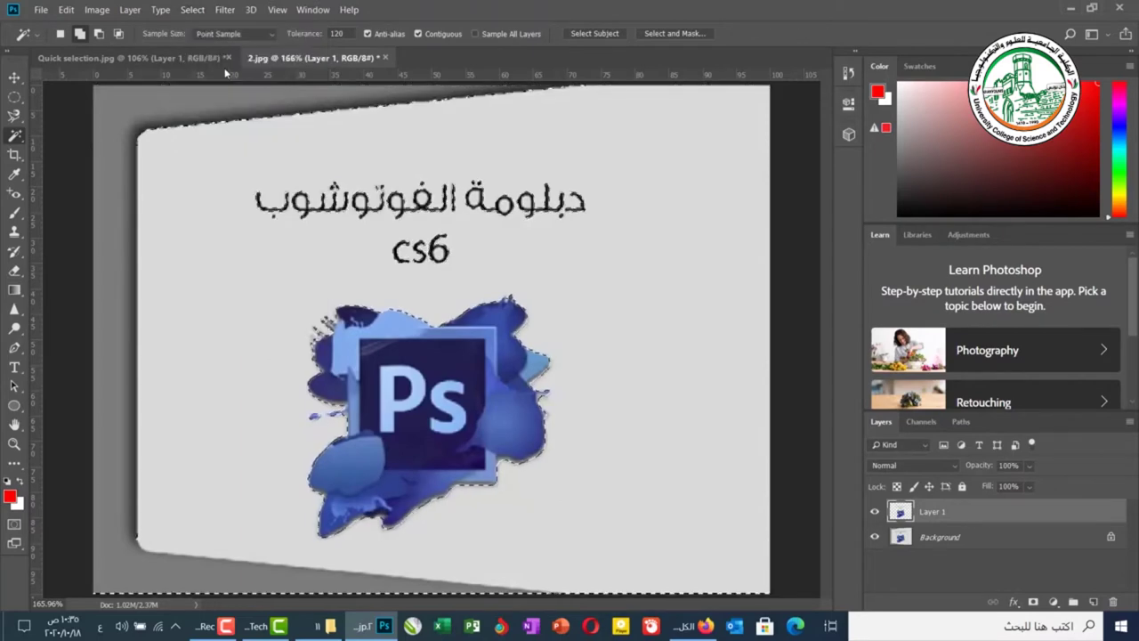
key(ctrl+j)
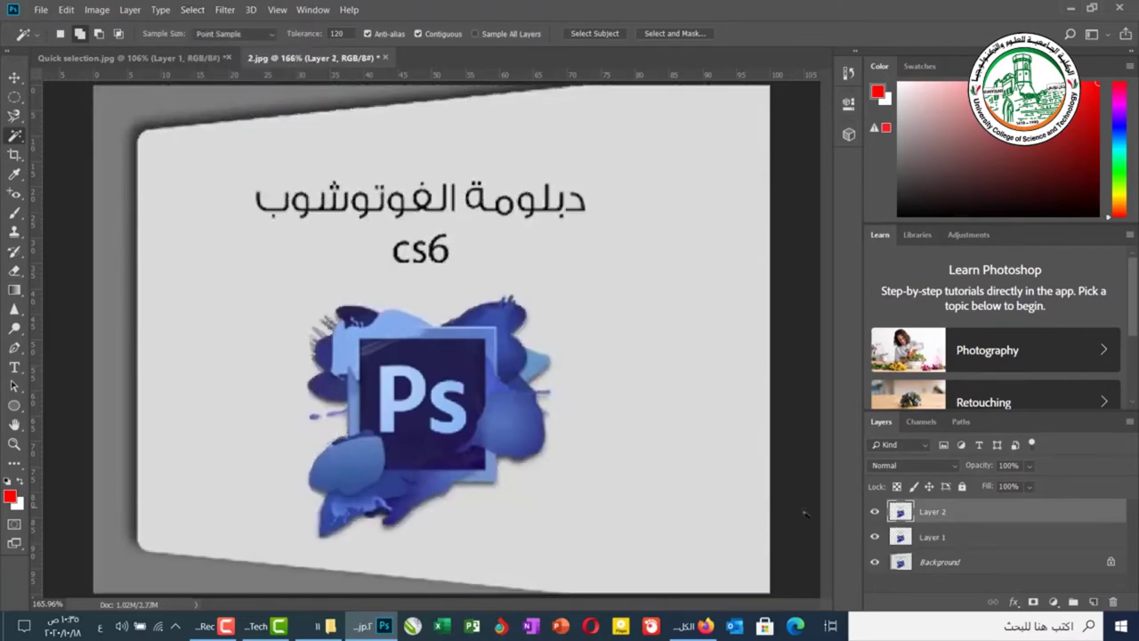
click(875, 561)
click(874, 537)
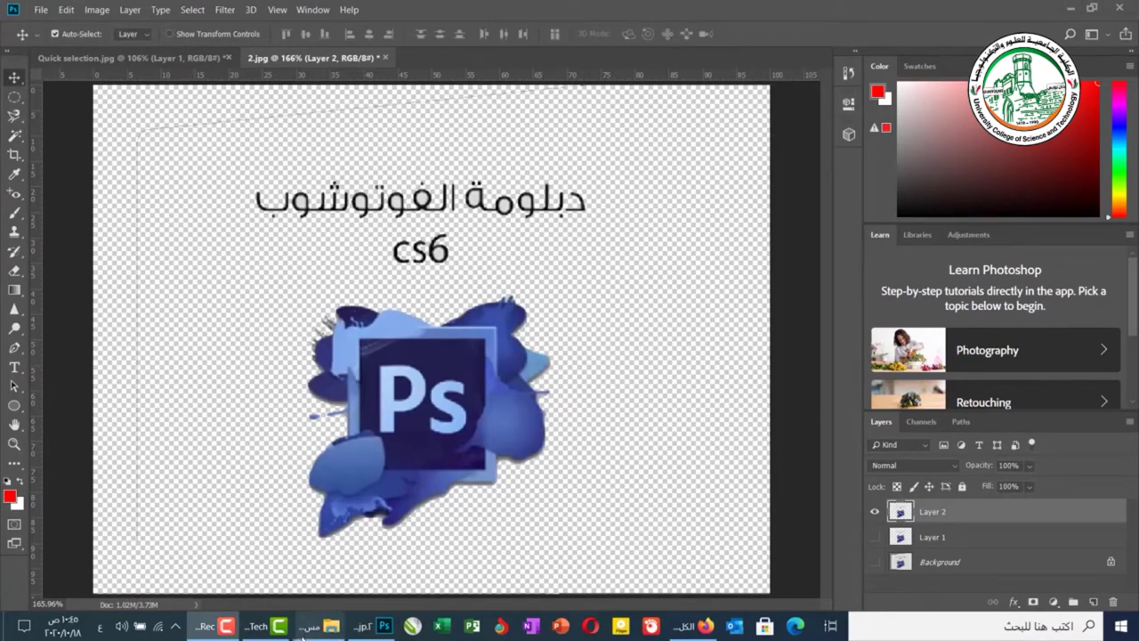
Open the BG image from folder 11 as a separate document
mouse_move(321, 626)
click(451, 570)
drag(739, 326, 464, 51)
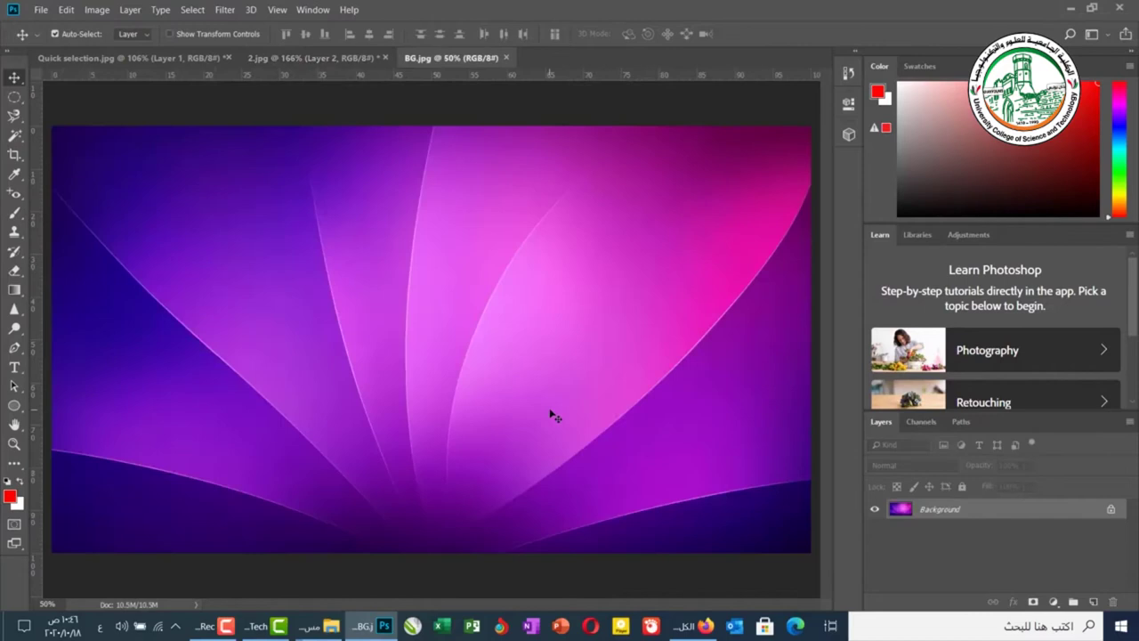
Place the Magic wond ribbon image from folder 11 into the BG document at its default size
mouse_move(326, 634)
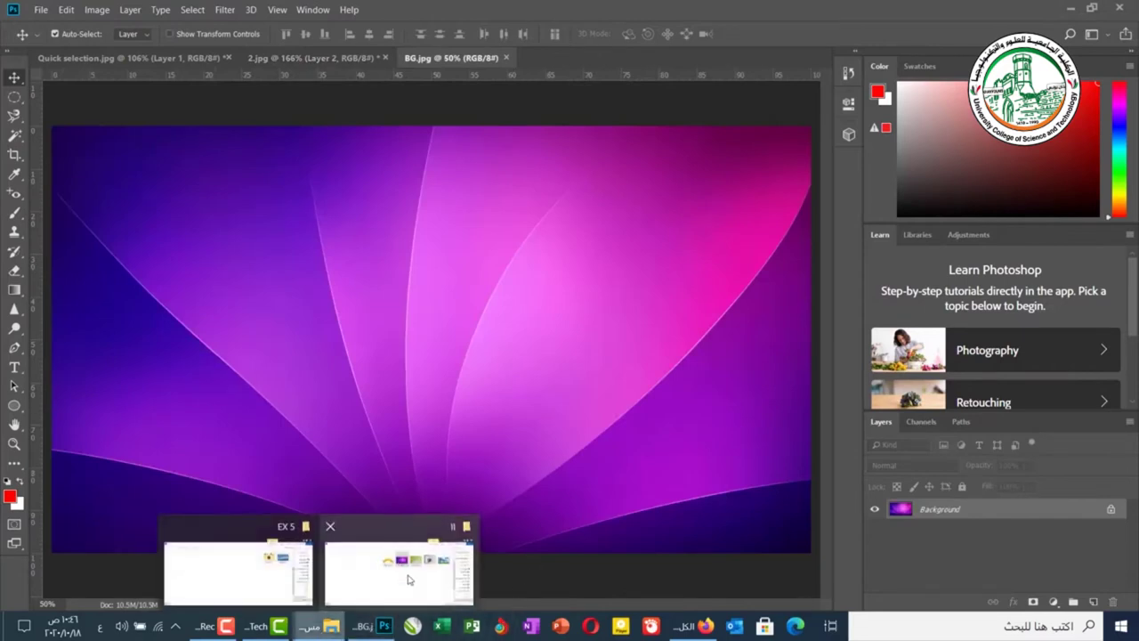
click(408, 580)
drag(648, 338, 293, 383)
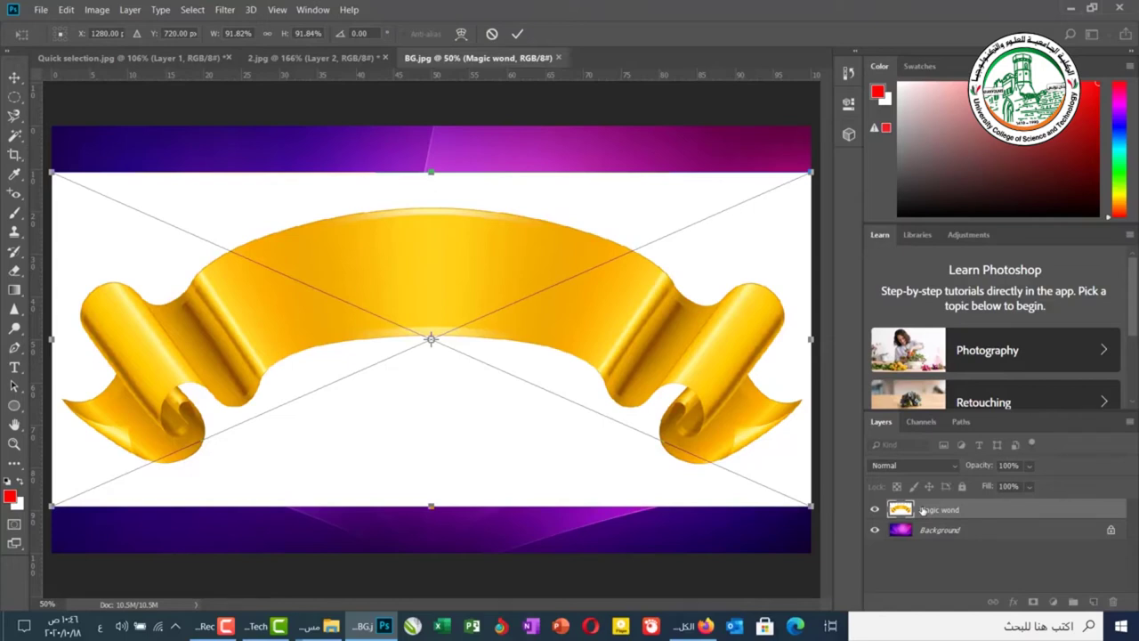
key(Return)
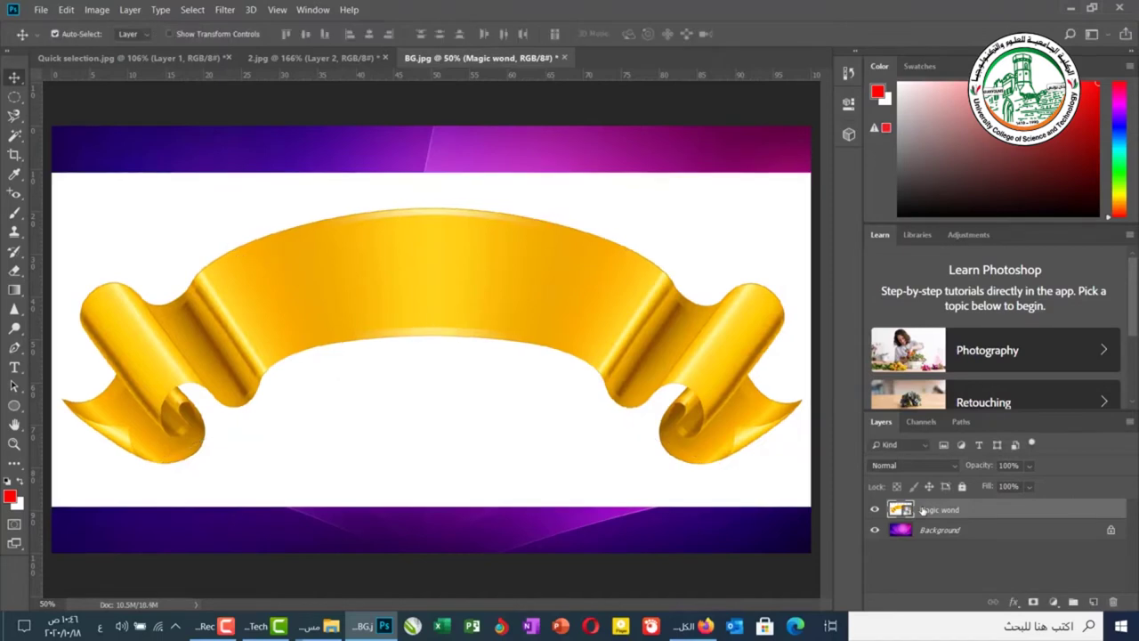
Try to move an elliptical selection from the upper-left corner of the placed ribbon image, then deselect it
click(14, 96)
drag(177, 149, 72, 234)
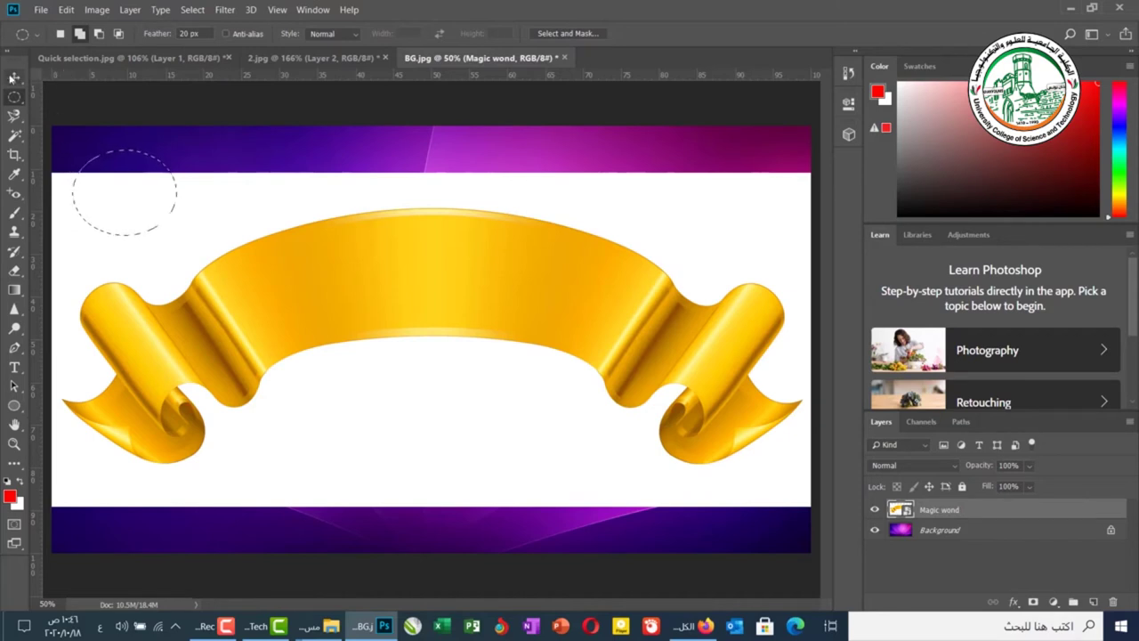
click(14, 78)
click(147, 197)
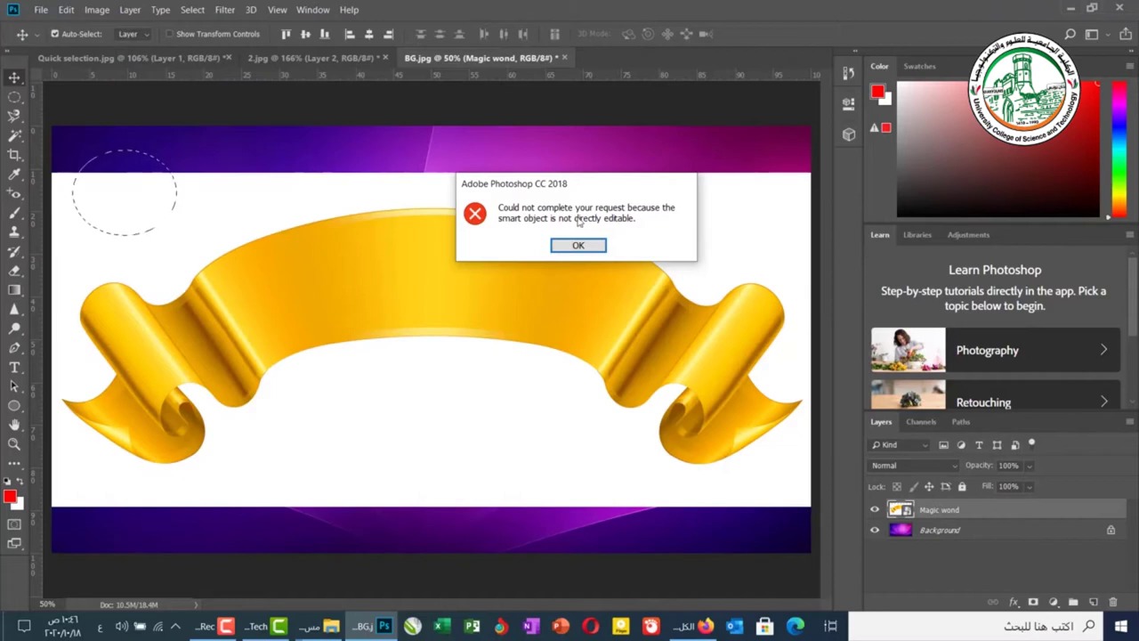
click(575, 246)
key(ctrl+d)
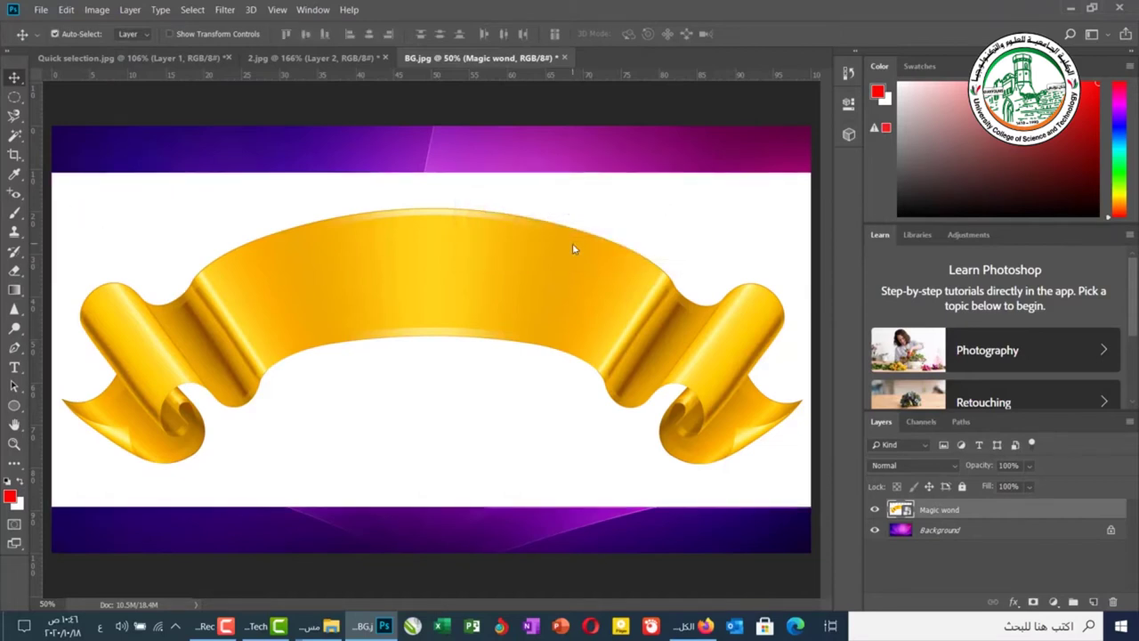
Rasterize the Magic wond layer
right_click(941, 512)
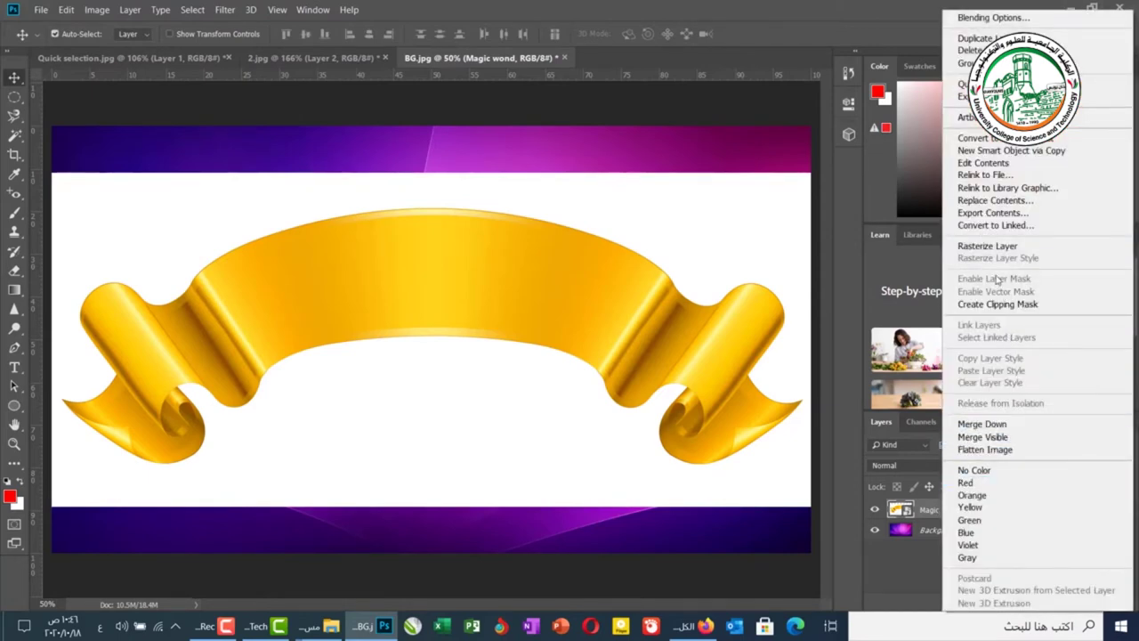
click(975, 246)
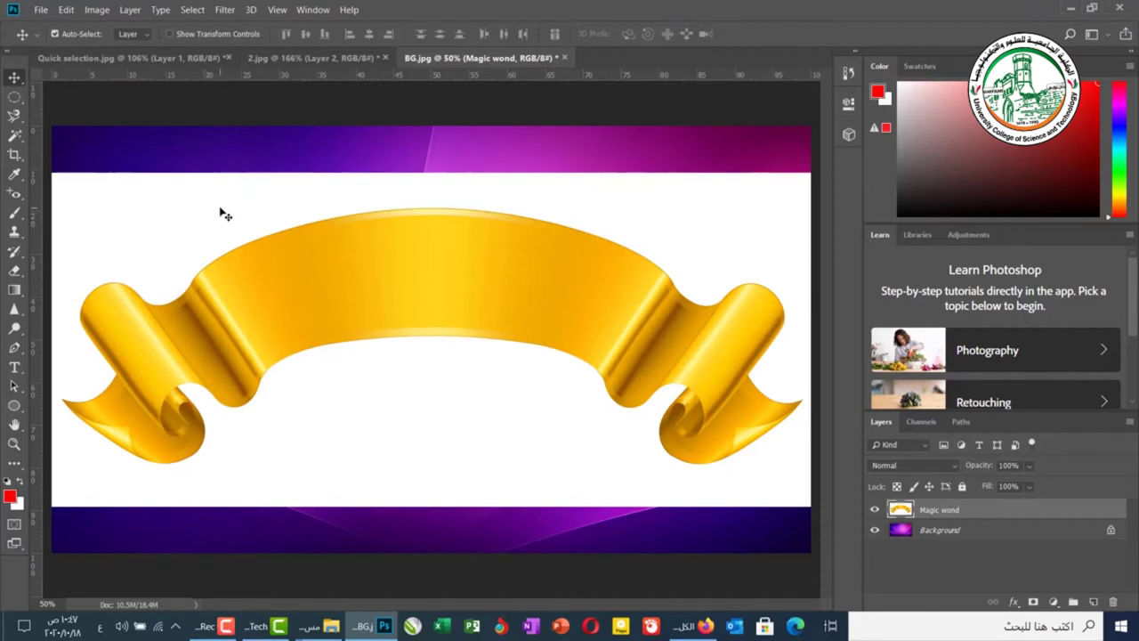
Delete a small rectangular area at the upper-left corner of the ribbon layer, then undo the deletion
click(16, 99)
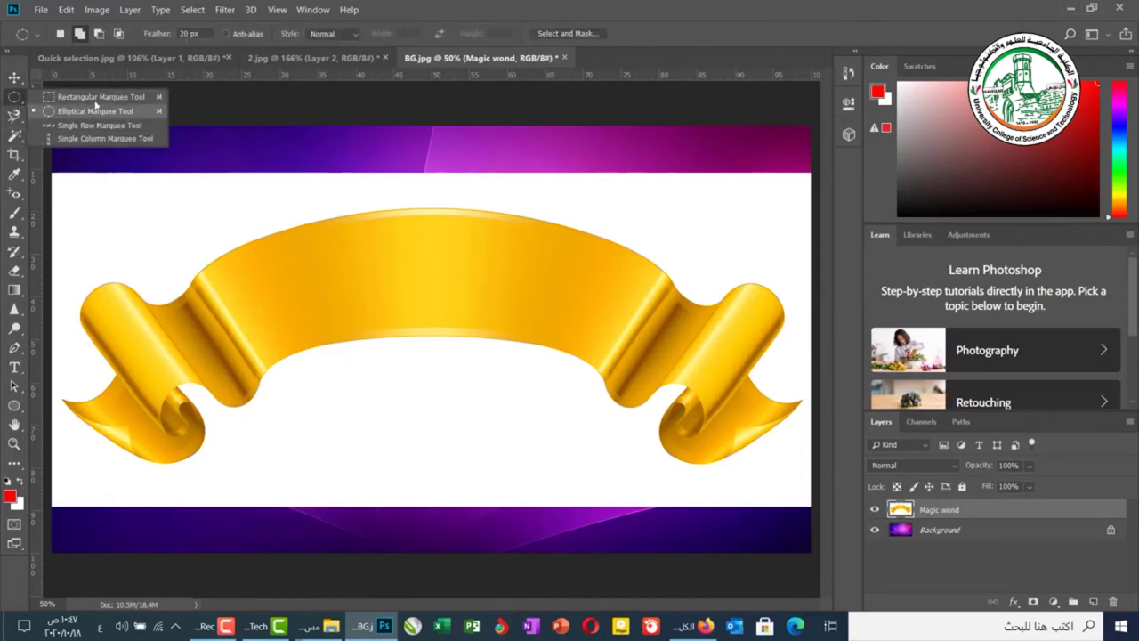
click(96, 97)
drag(162, 162, 78, 221)
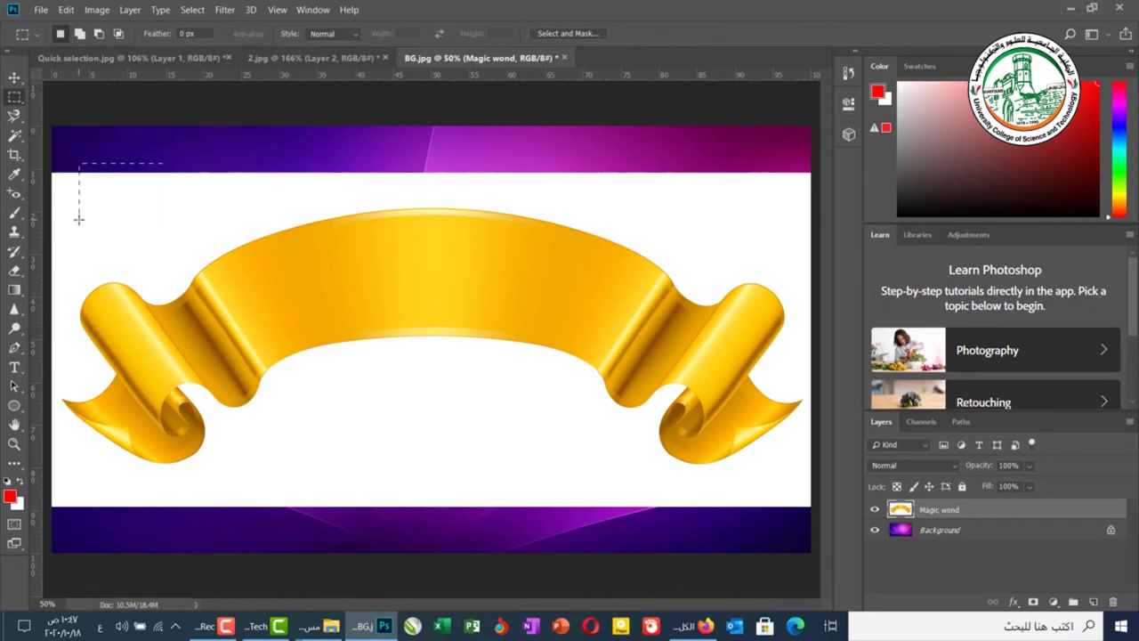
key(Delete)
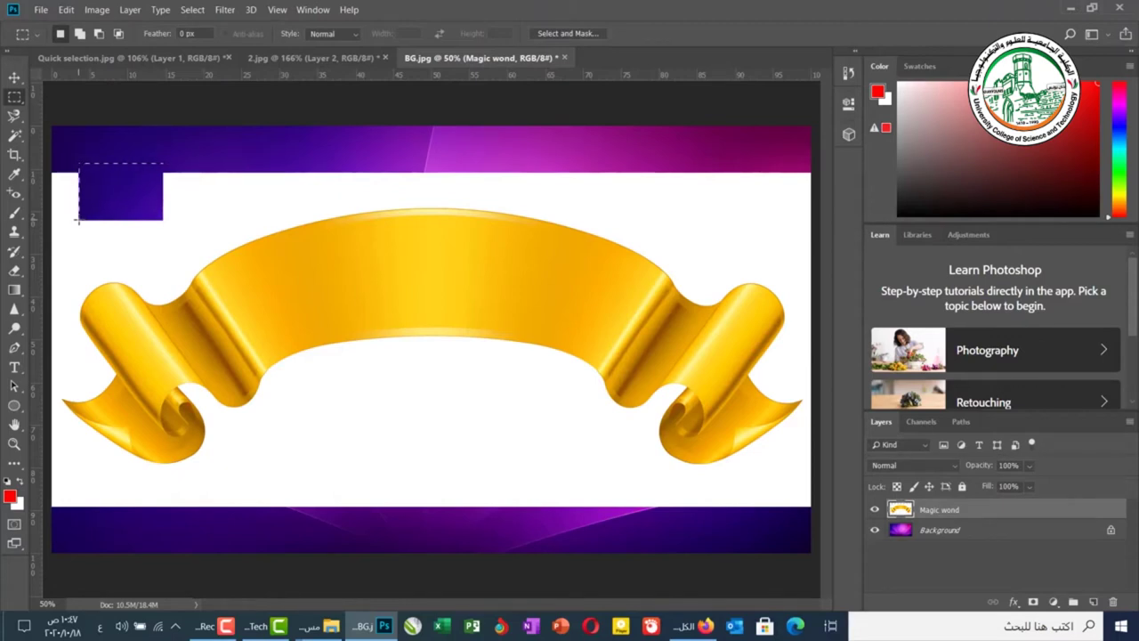
key(ctrl+z)
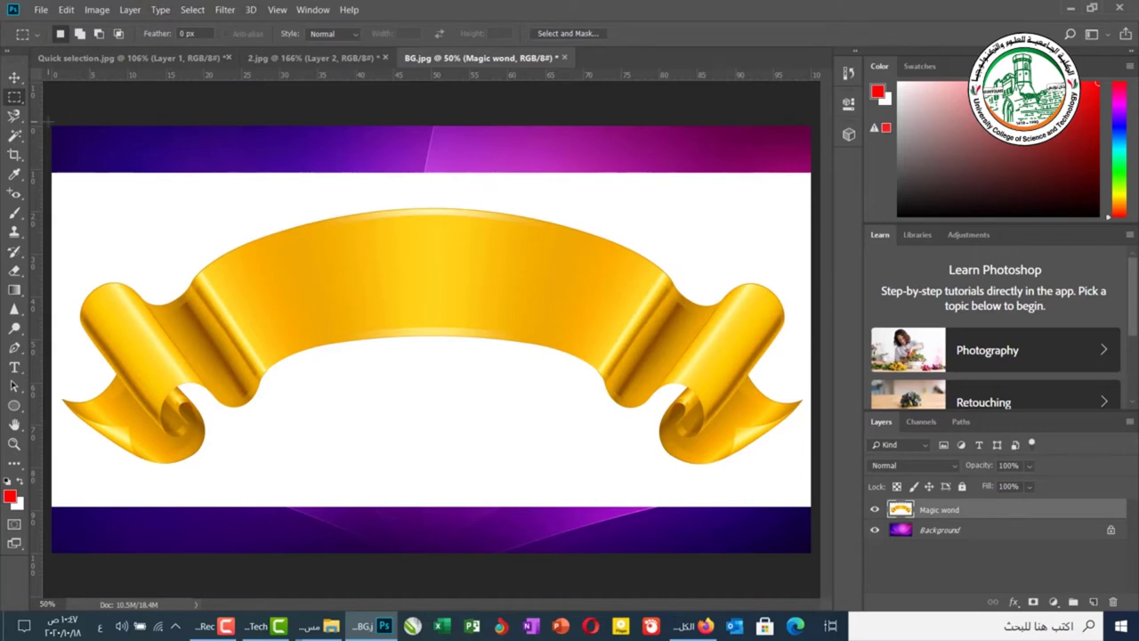
Select the white area around the gold ribbon with the Magic Wand at tolerance 32 and delete it
click(15, 136)
right_click(17, 138)
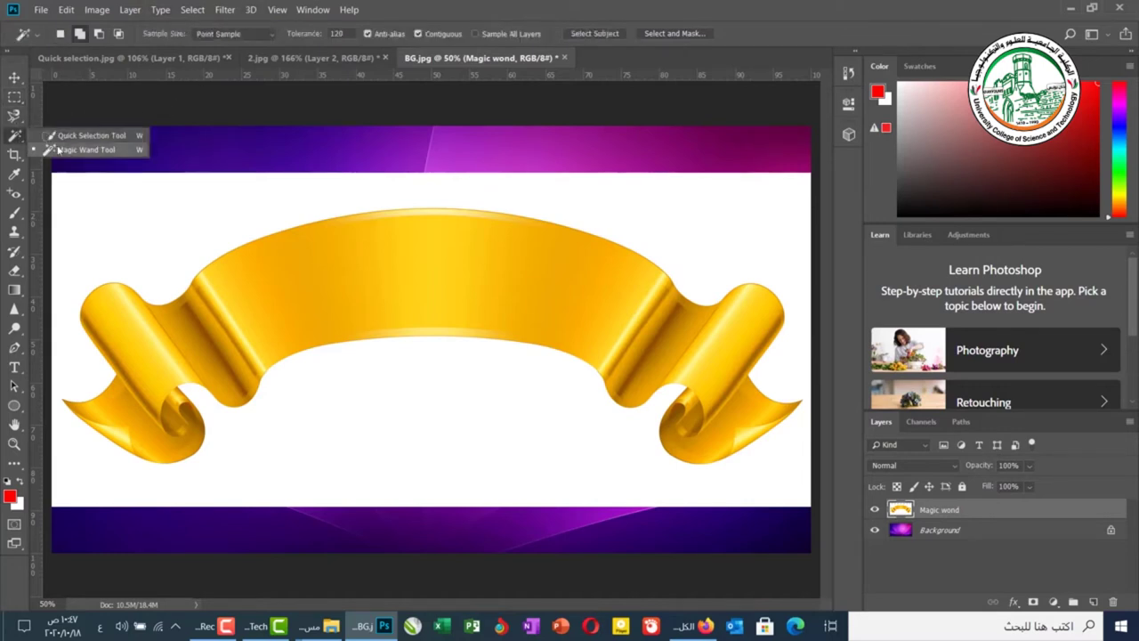
click(58, 150)
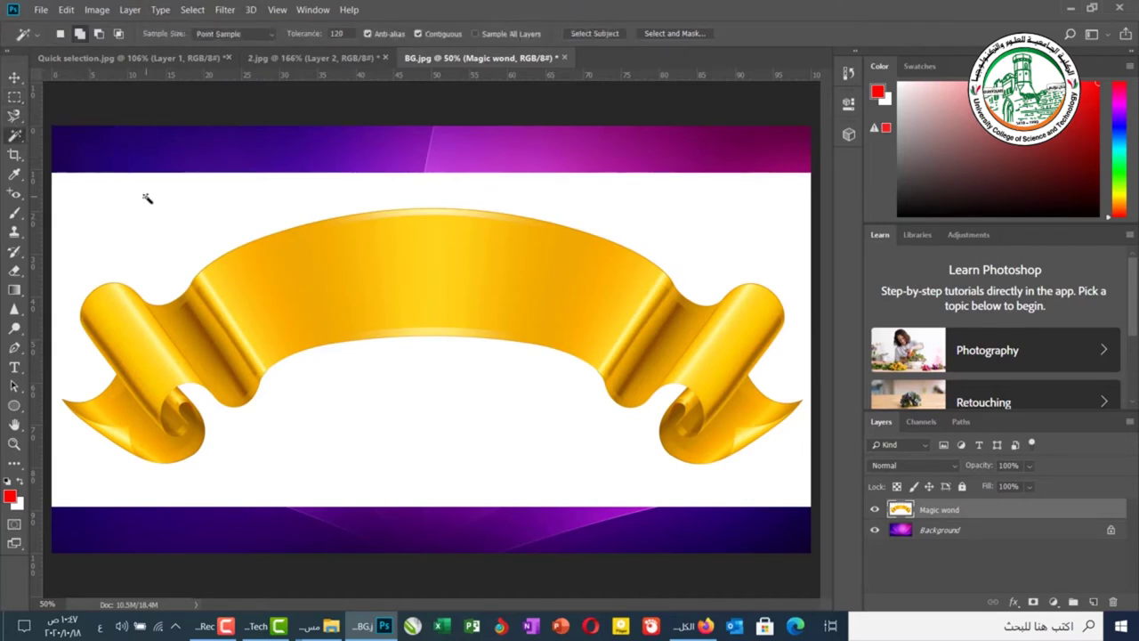
click(337, 33)
right_click(15, 136)
click(106, 218)
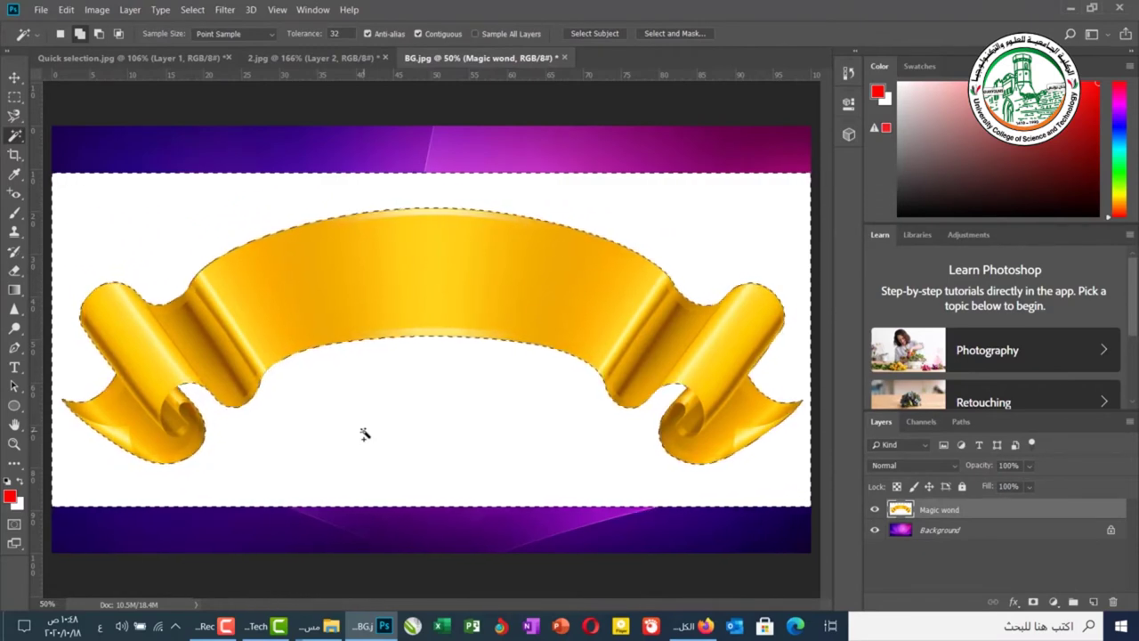
key(Delete)
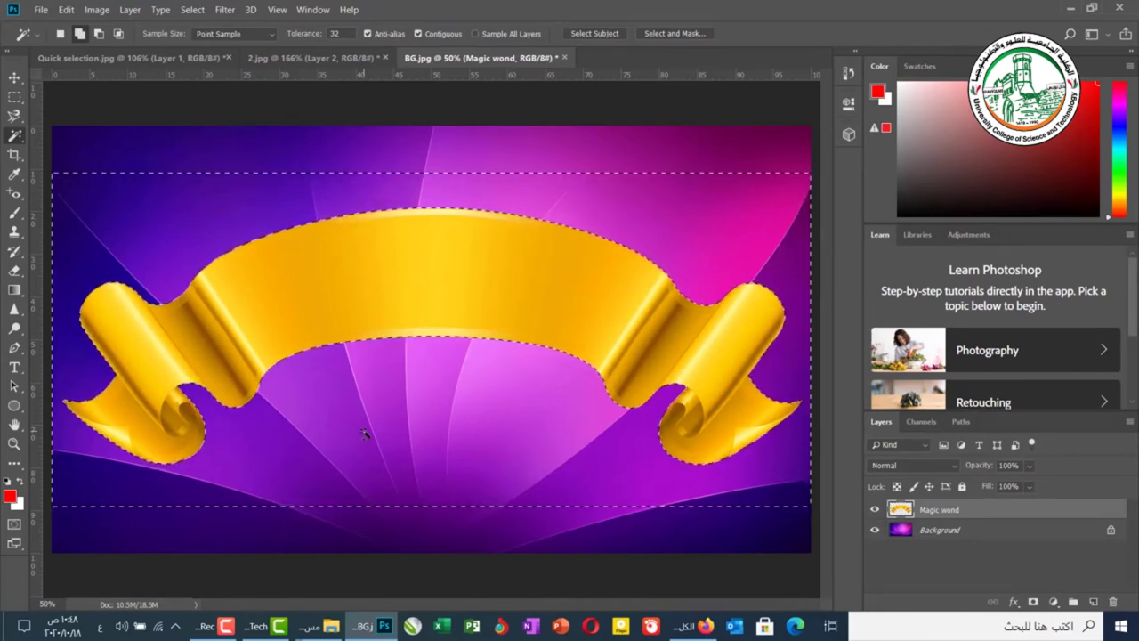
Deselect the area around the ribbon and open image 3 from folder 11 as a separate document
key(ctrl+d)
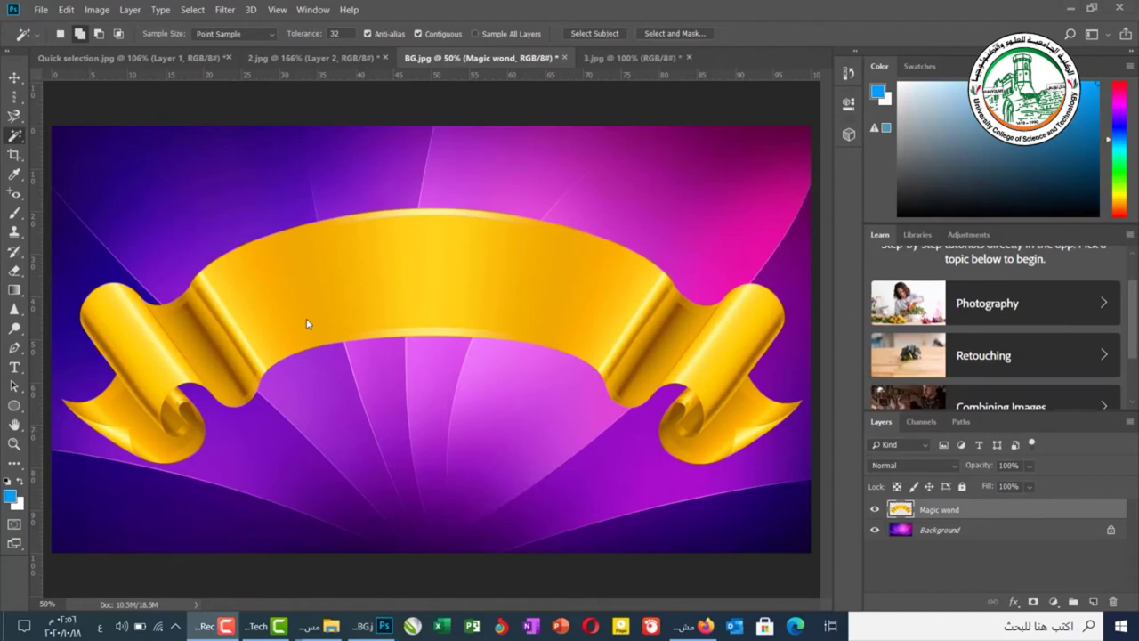
mouse_move(316, 623)
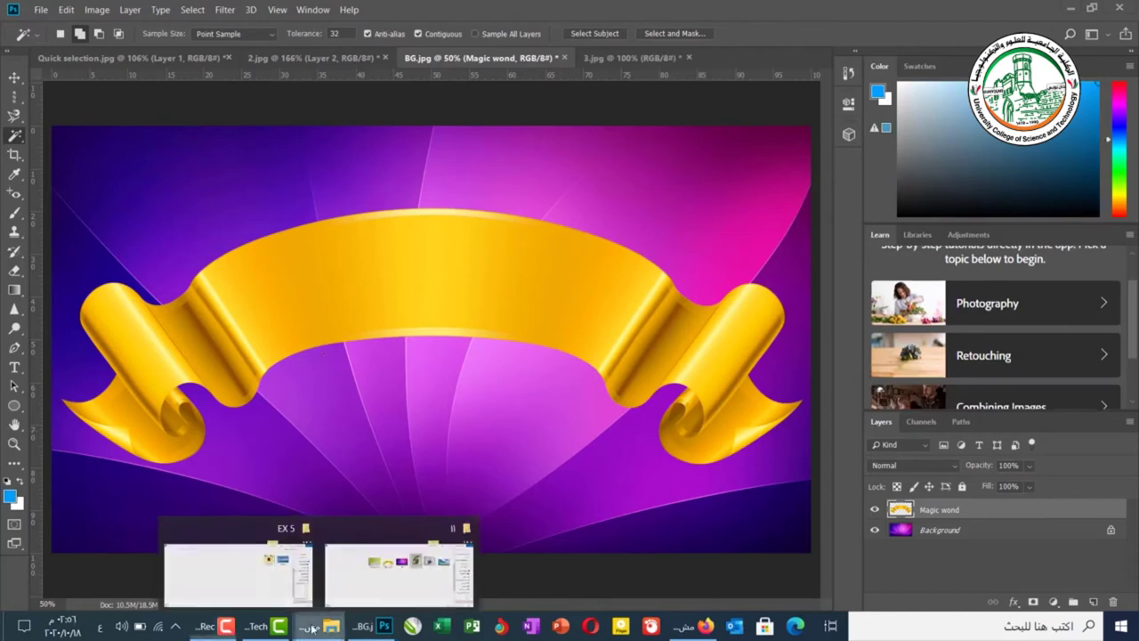
click(375, 574)
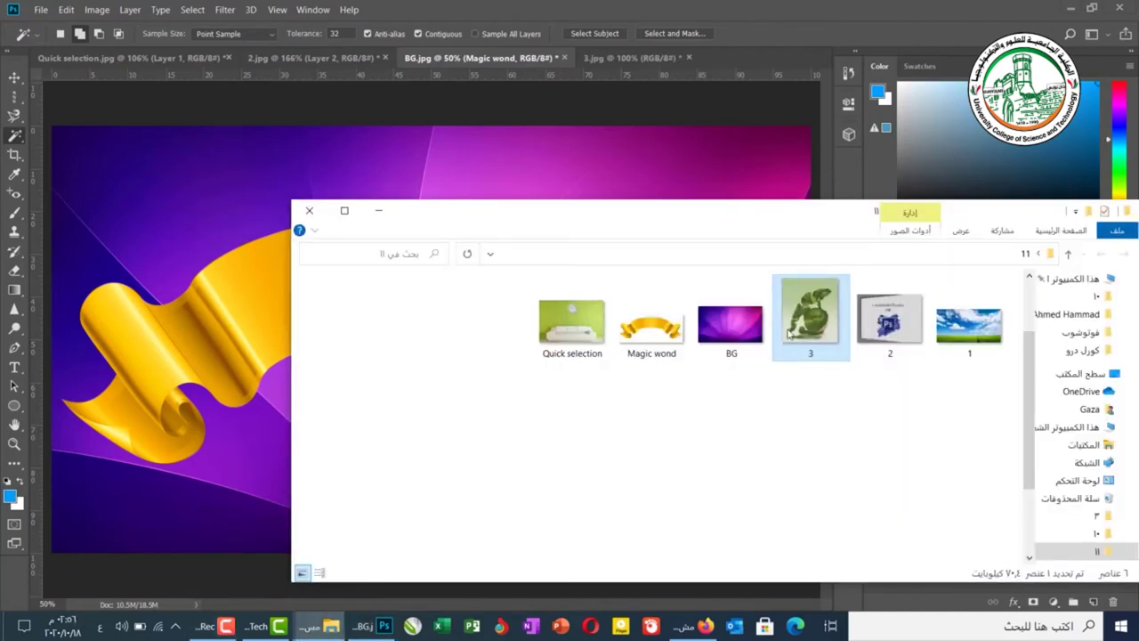
drag(788, 333, 707, 96)
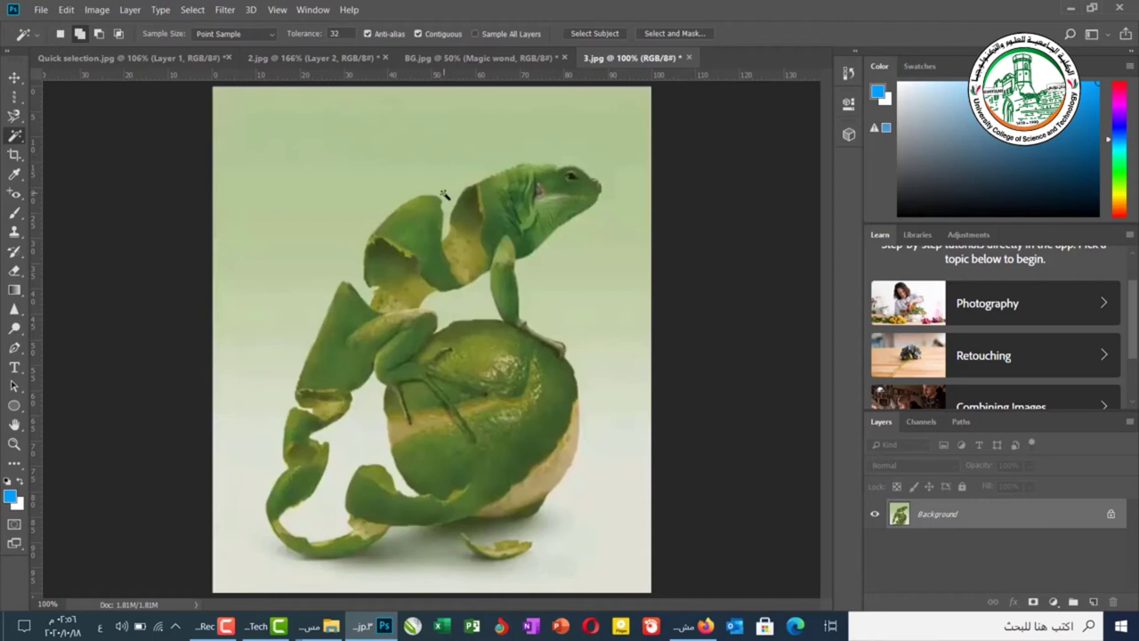
Select the chameleon and lime with Select Subject, copy them to a new layer, and hide the Background layer
click(581, 36)
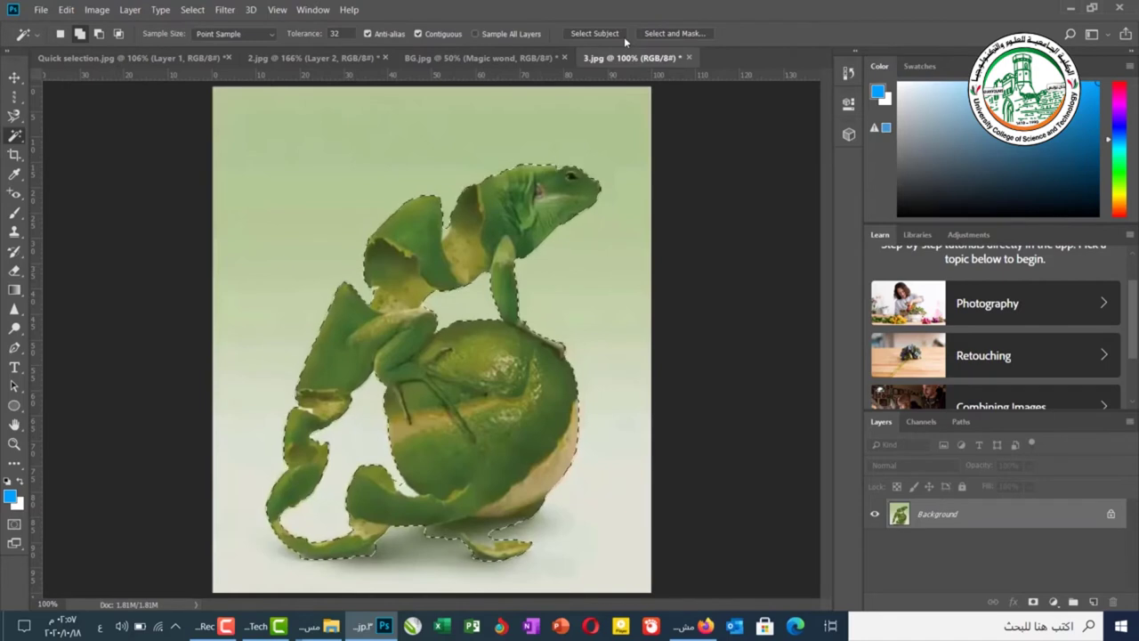
key(ctrl+j)
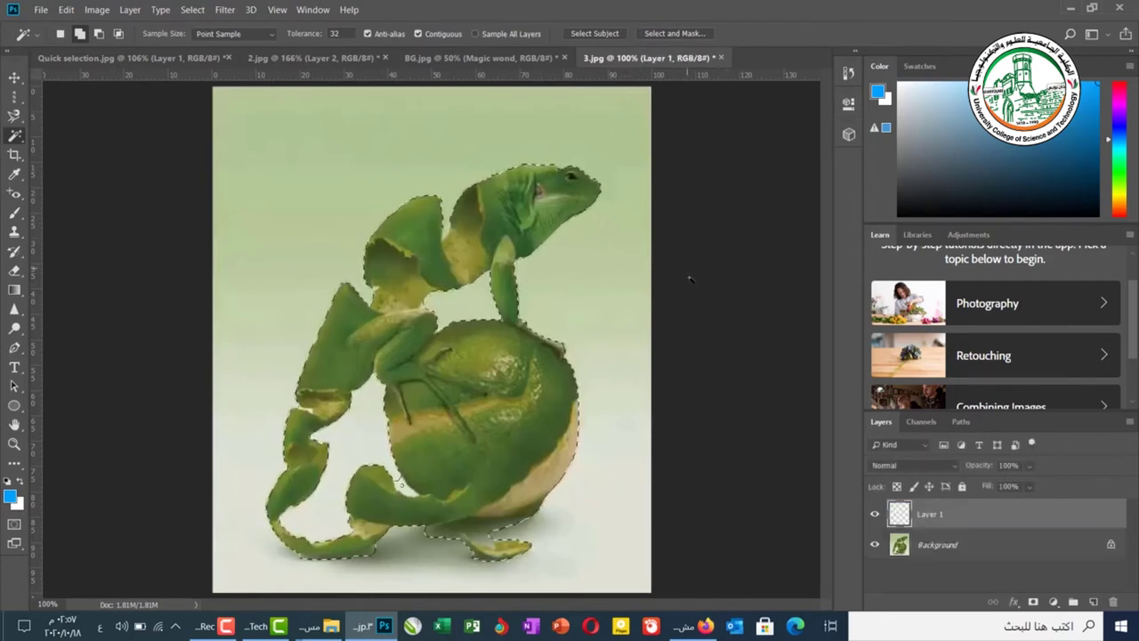
click(874, 543)
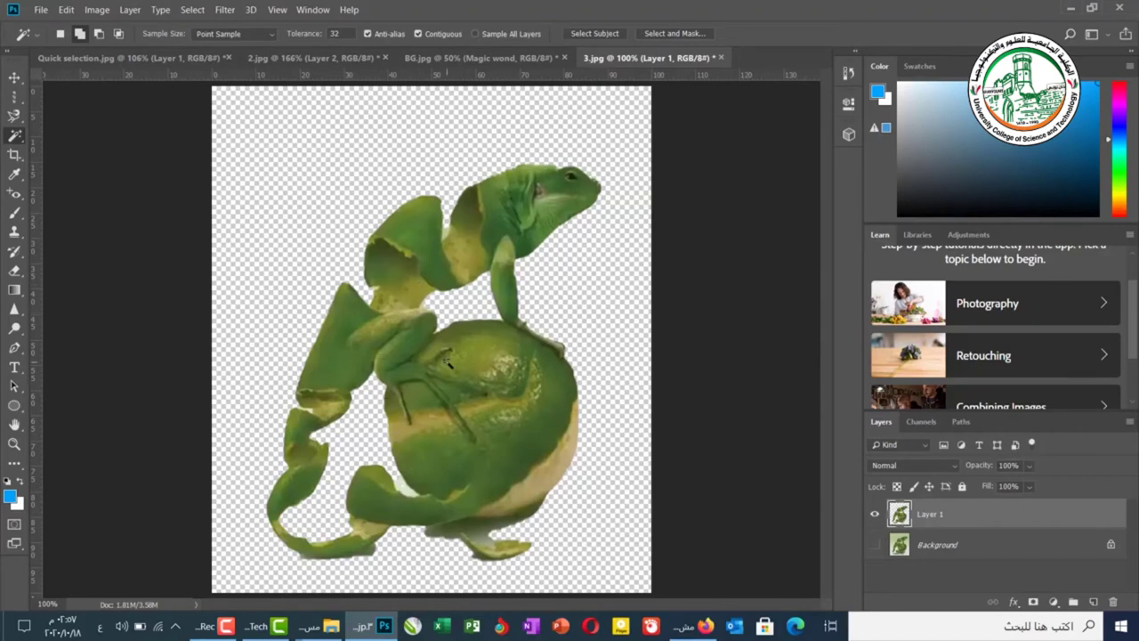
Open Select and Mask for the cut-out layer, set the preview transparency to 0%, and try the edge radius before returning it to 0 px
click(682, 34)
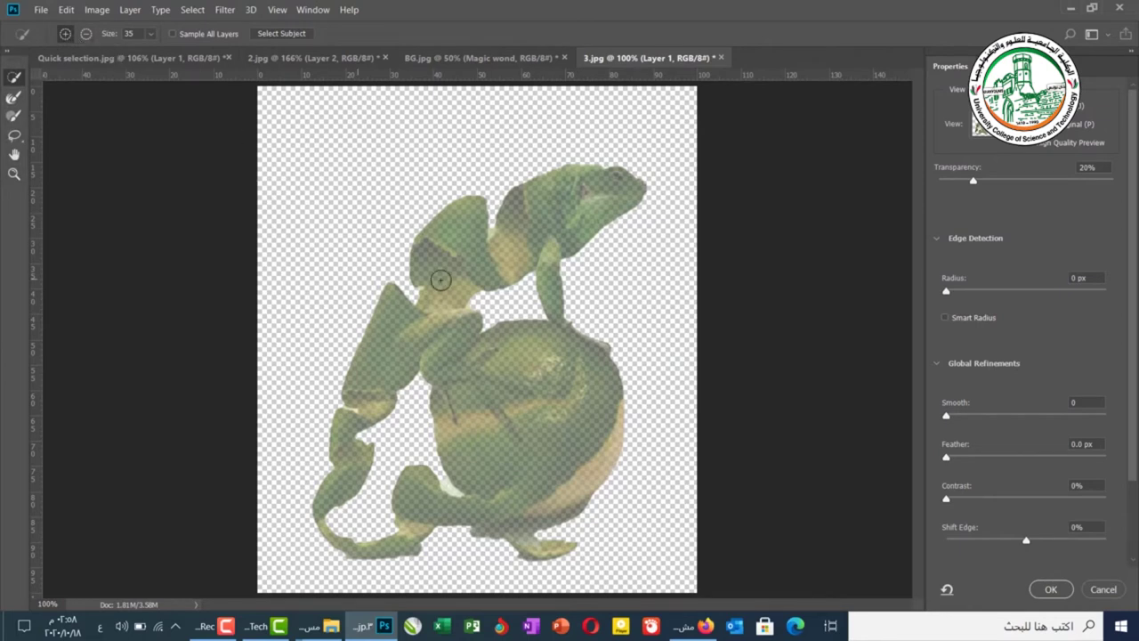
drag(974, 182, 1062, 183)
drag(940, 189, 933, 188)
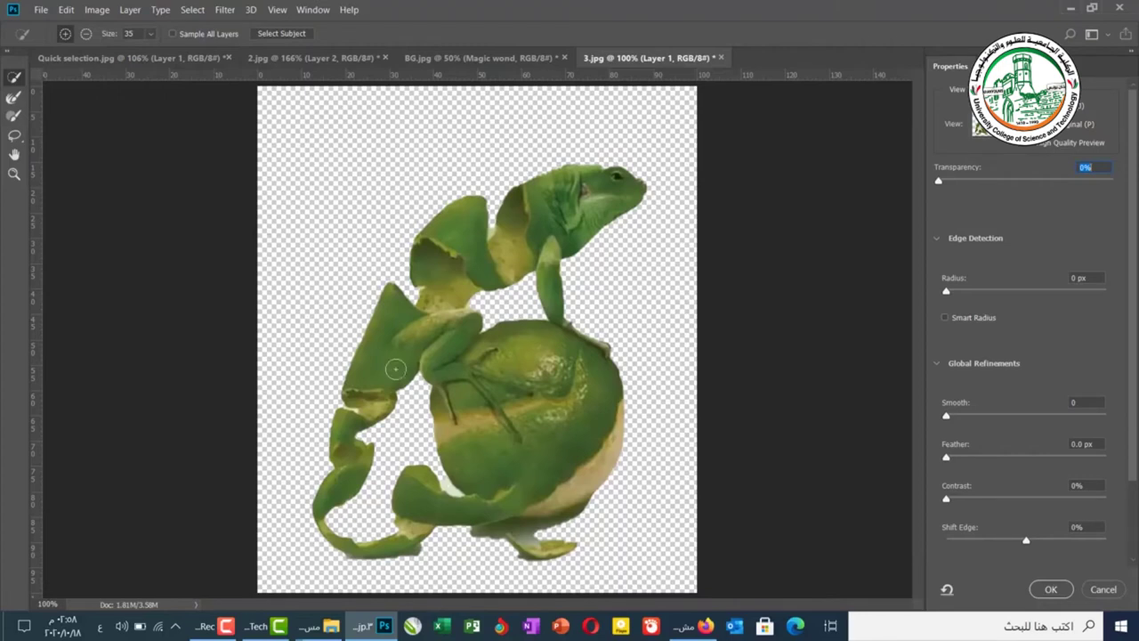
mouse_move(939, 181)
mouse_down()
mouse_move(1114, 181)
mouse_move(936, 189)
mouse_up()
drag(946, 295, 1015, 296)
drag(1009, 291, 938, 292)
Set the global refinements to Smooth 39, Feather 835.4 px, Contrast 41% and Shift Edge -24%
drag(946, 418, 1011, 435)
drag(946, 459, 1101, 459)
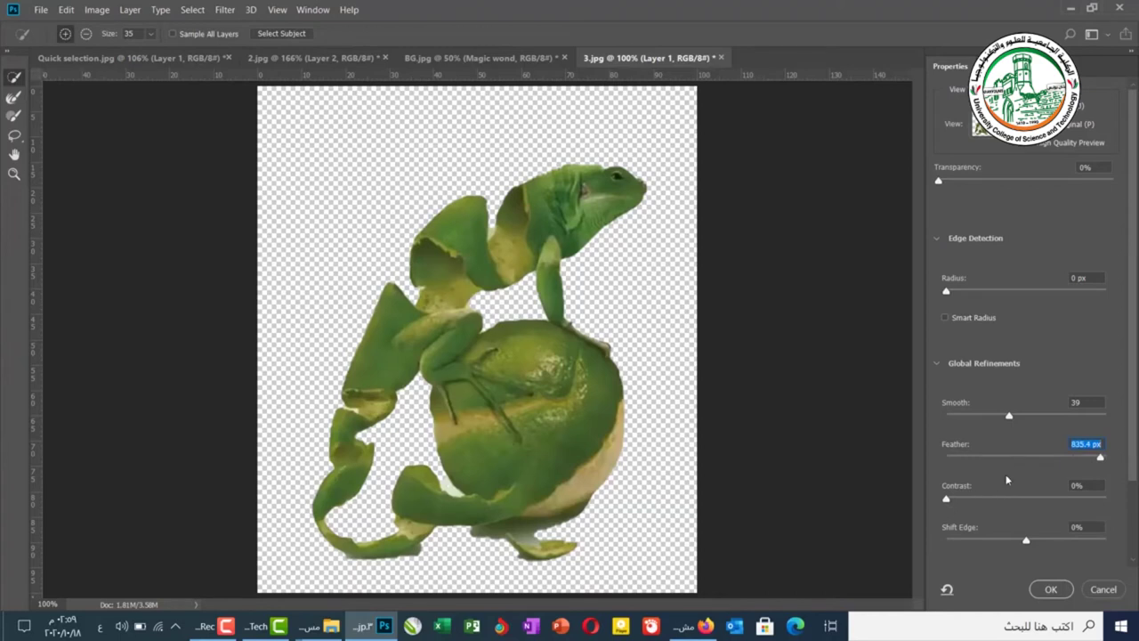
drag(947, 486, 1013, 486)
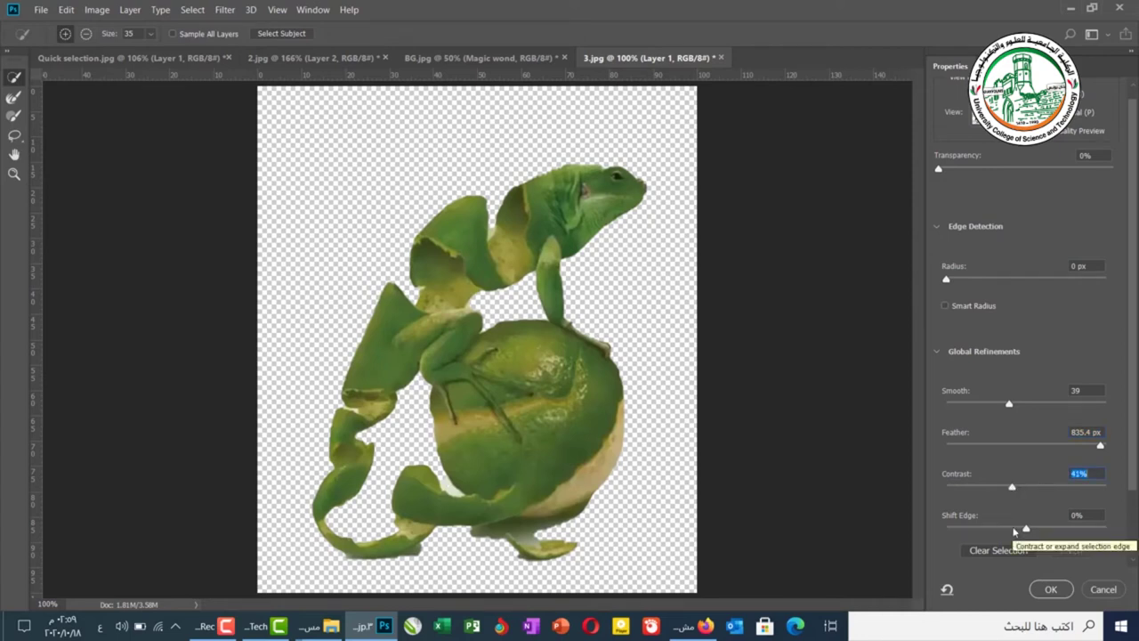
mouse_move(1025, 530)
mouse_down()
mouse_move(954, 525)
mouse_move(1093, 527)
mouse_move(1006, 528)
mouse_up()
scroll(1007, 528, down, 1)
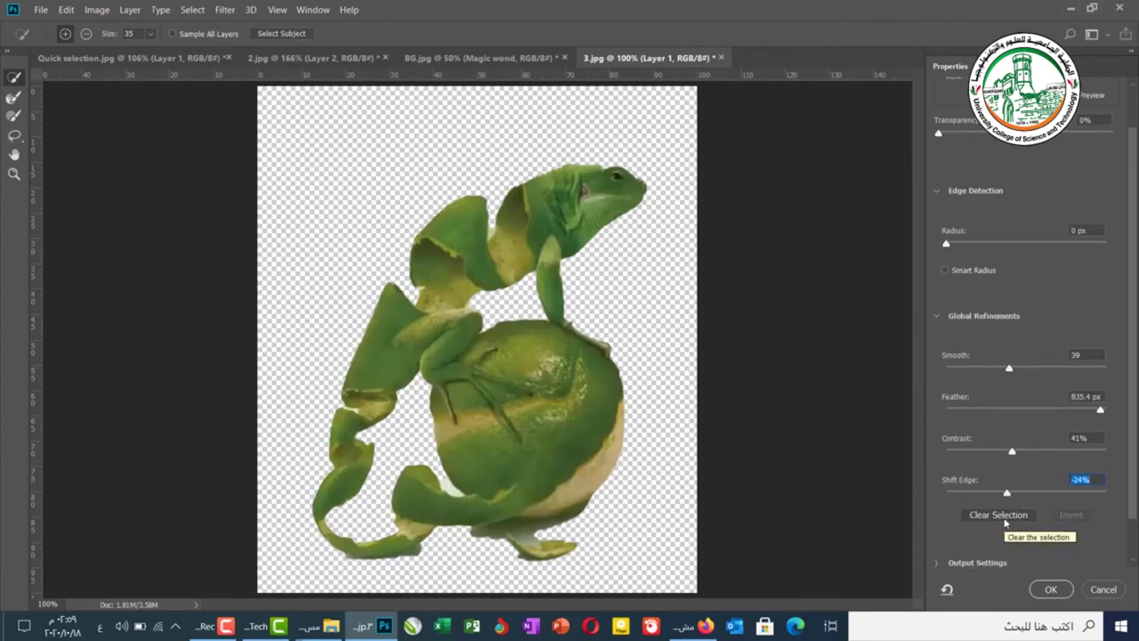
Expand the output settings of Select and Mask and examine the available Output To options
click(973, 520)
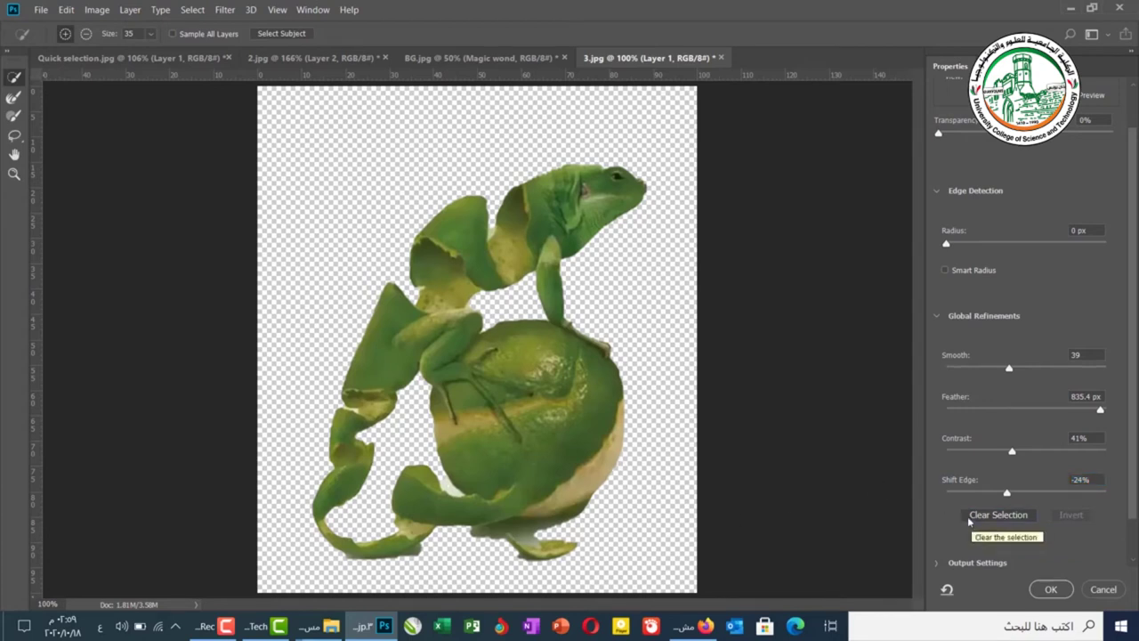
scroll(970, 568, down, 1)
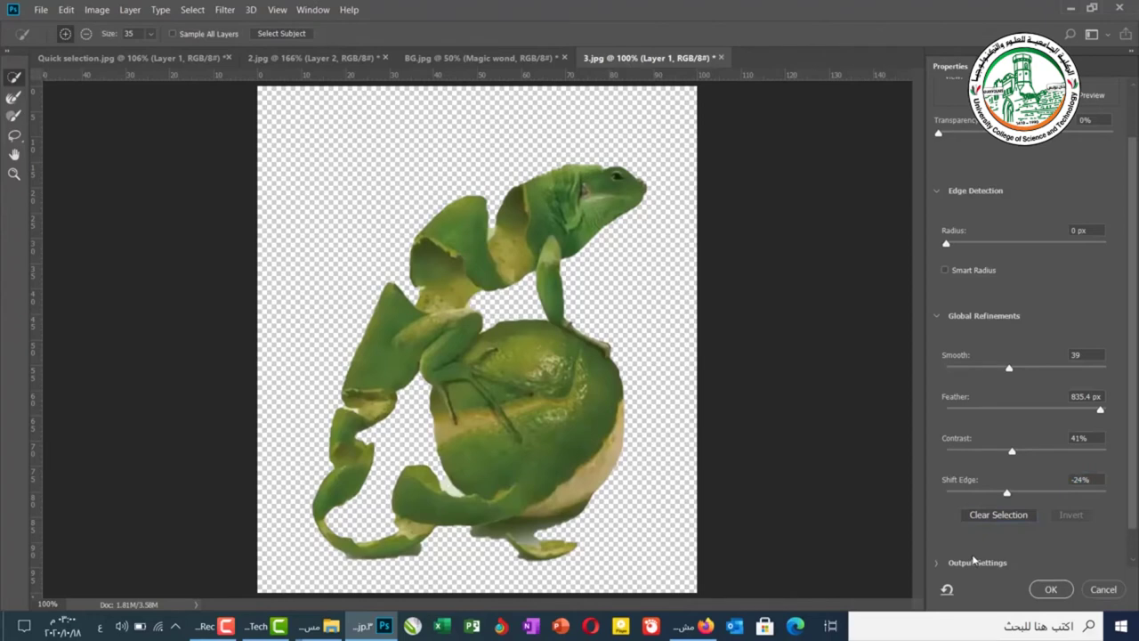
click(935, 526)
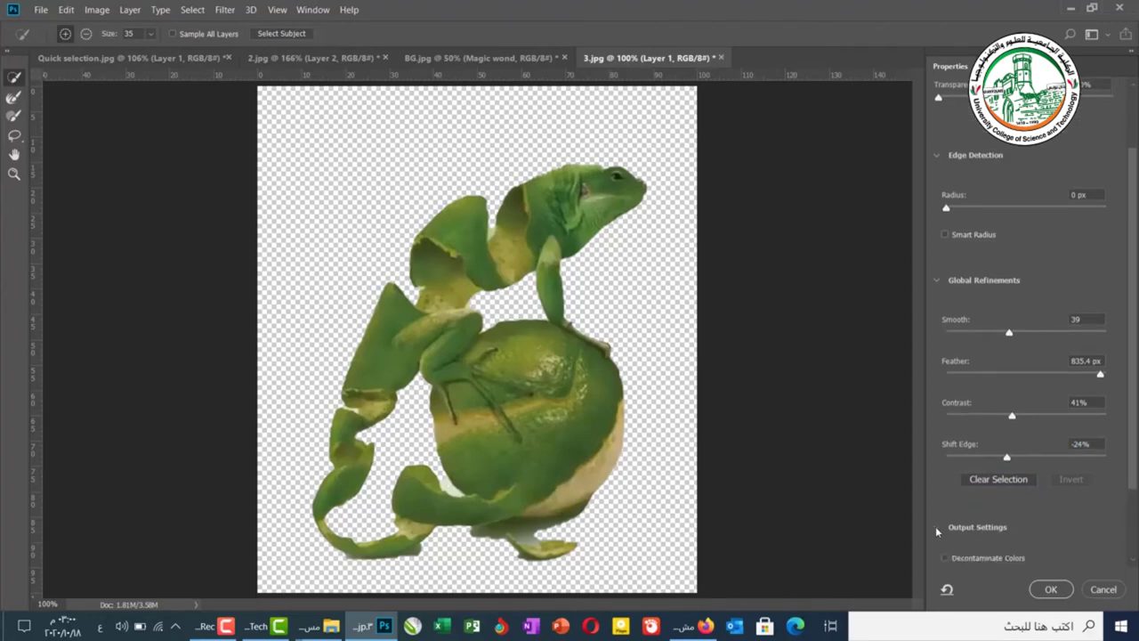
scroll(958, 543, down, 1)
scroll(951, 507, down, 1)
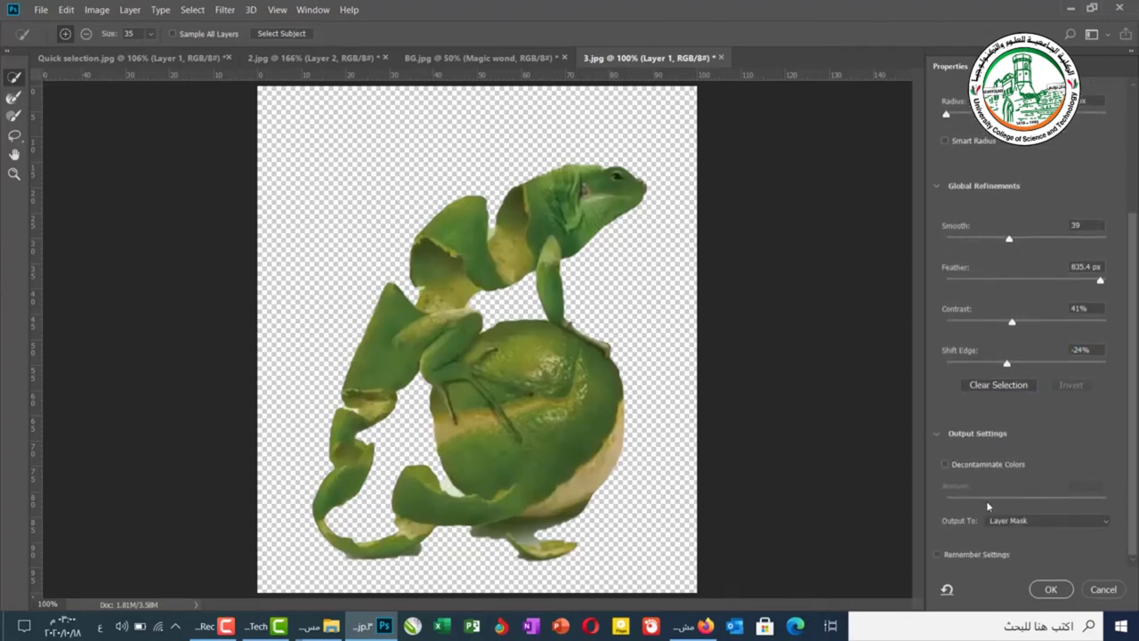
click(1009, 521)
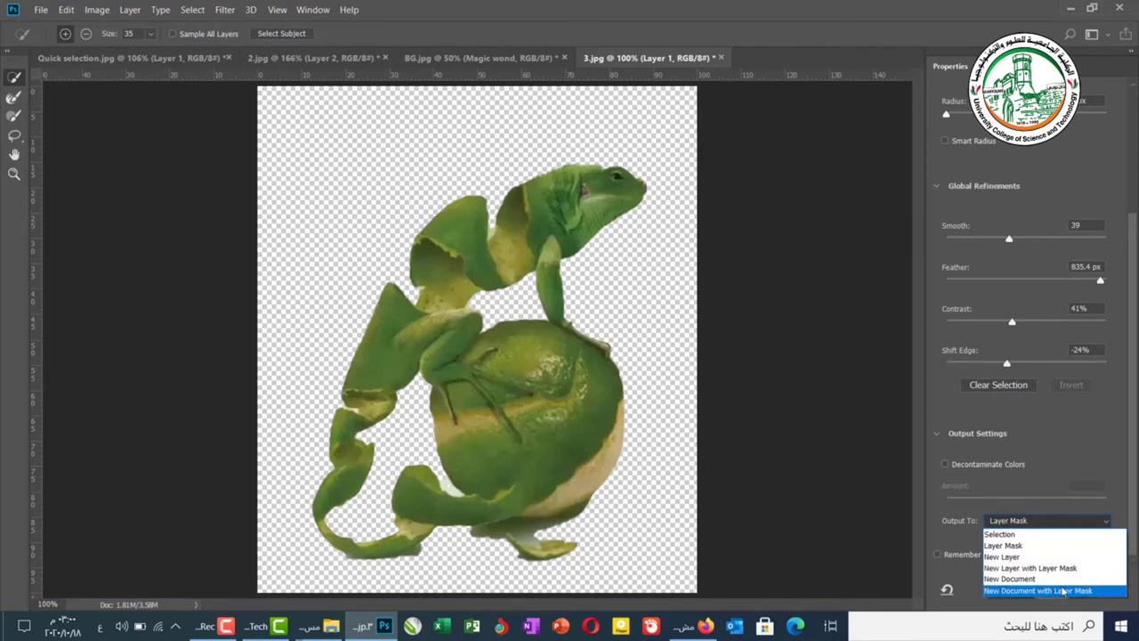
click(902, 555)
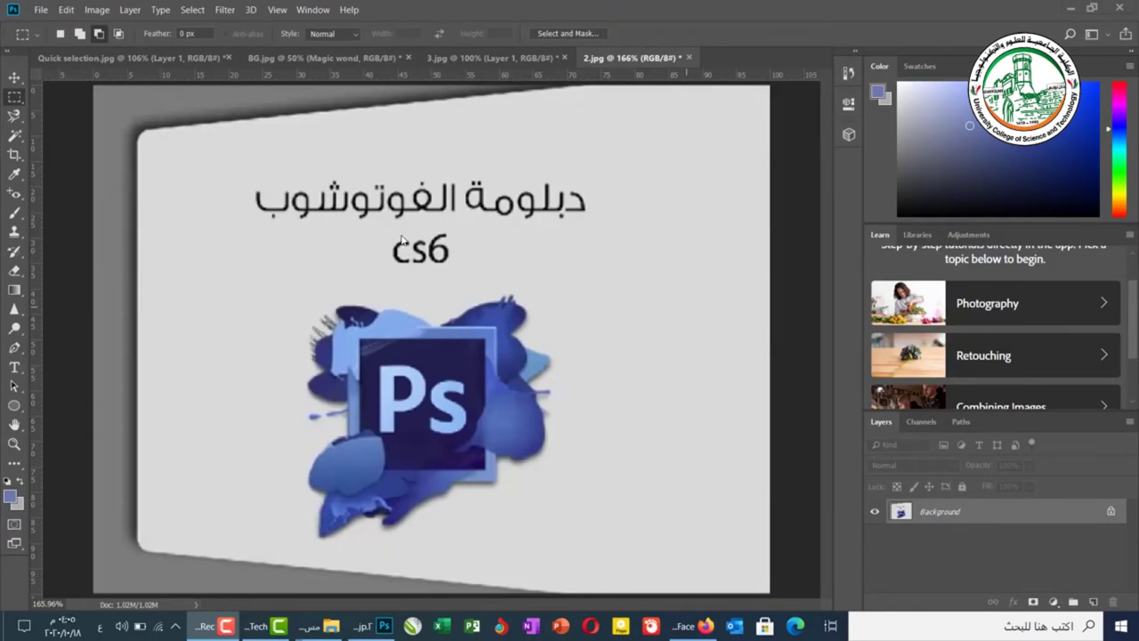
Open Color Range for 2.jpg, keep the selection based on Sampled Colors, and set Fuzziness to 0
click(193, 10)
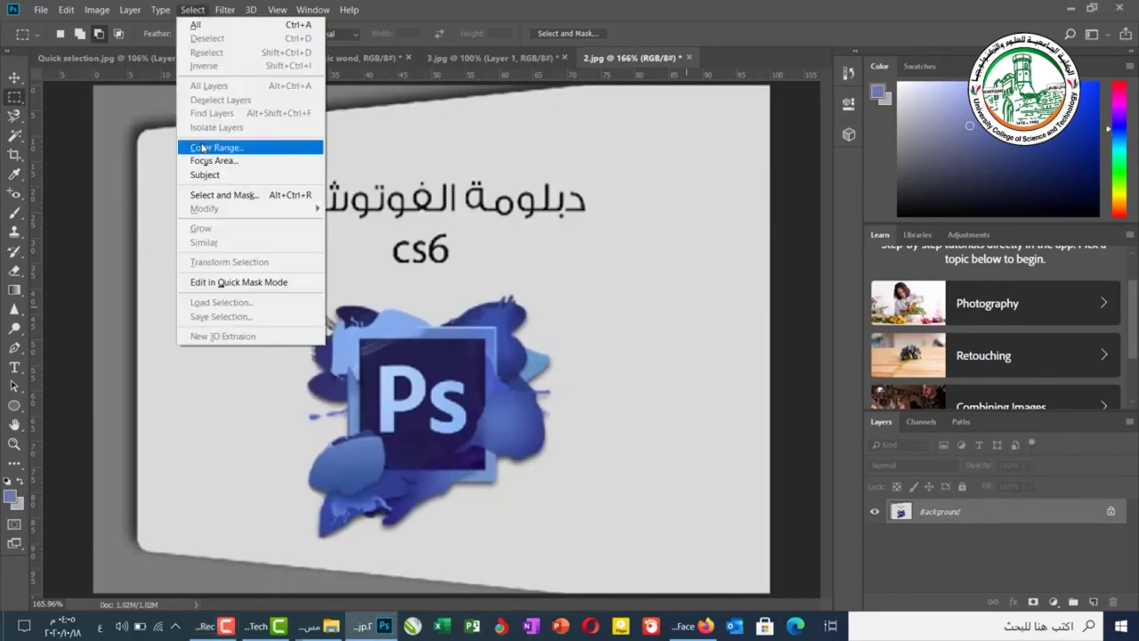
click(218, 148)
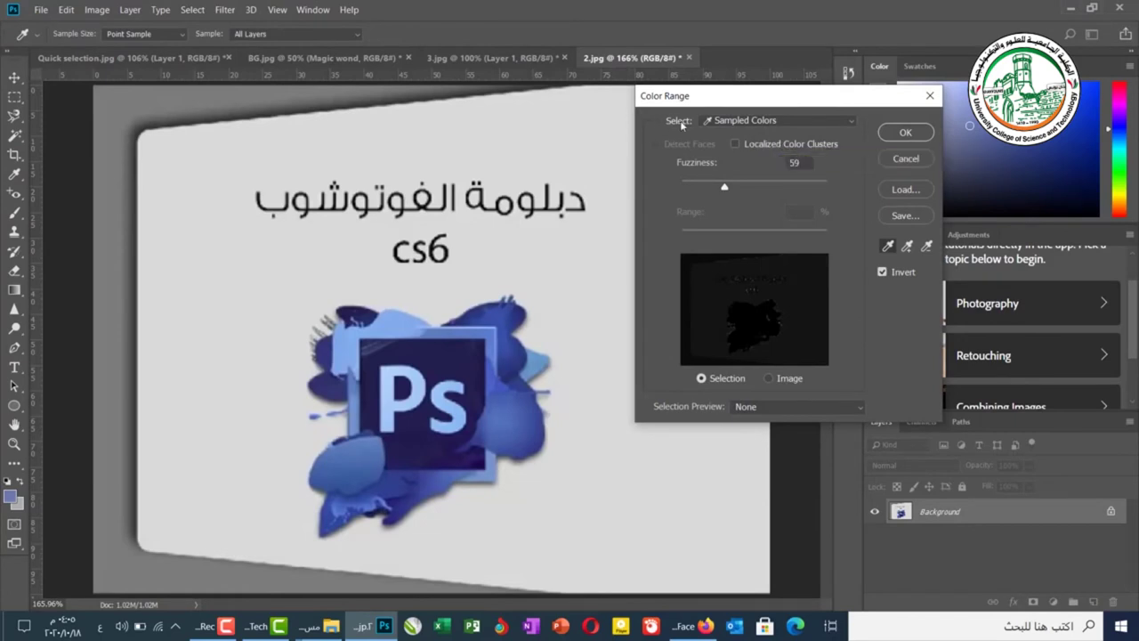
click(730, 125)
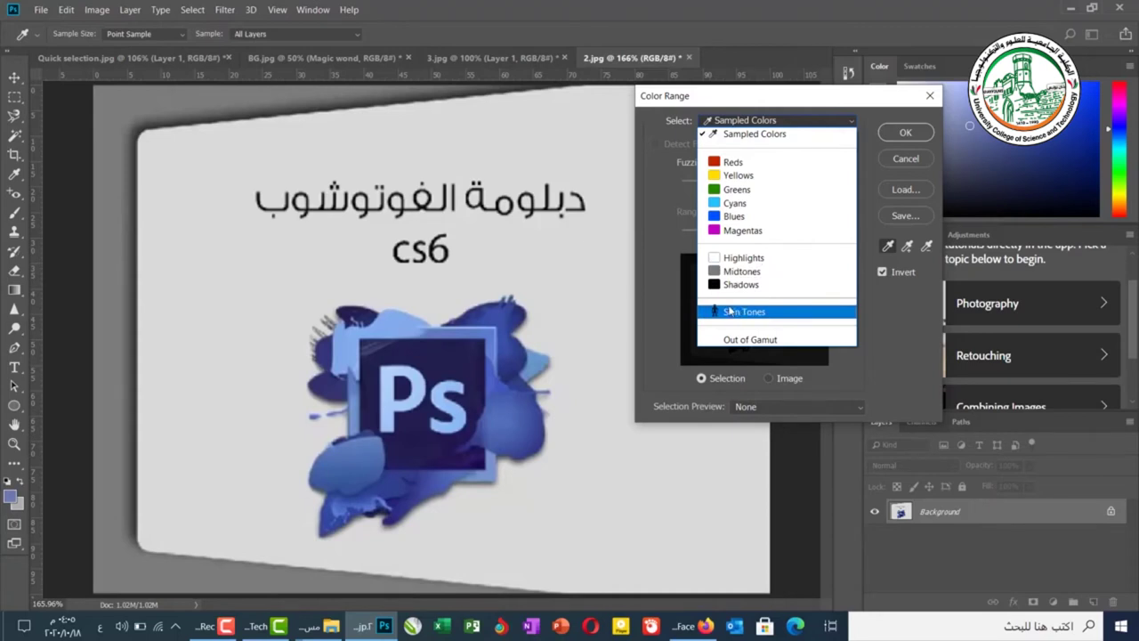
click(759, 134)
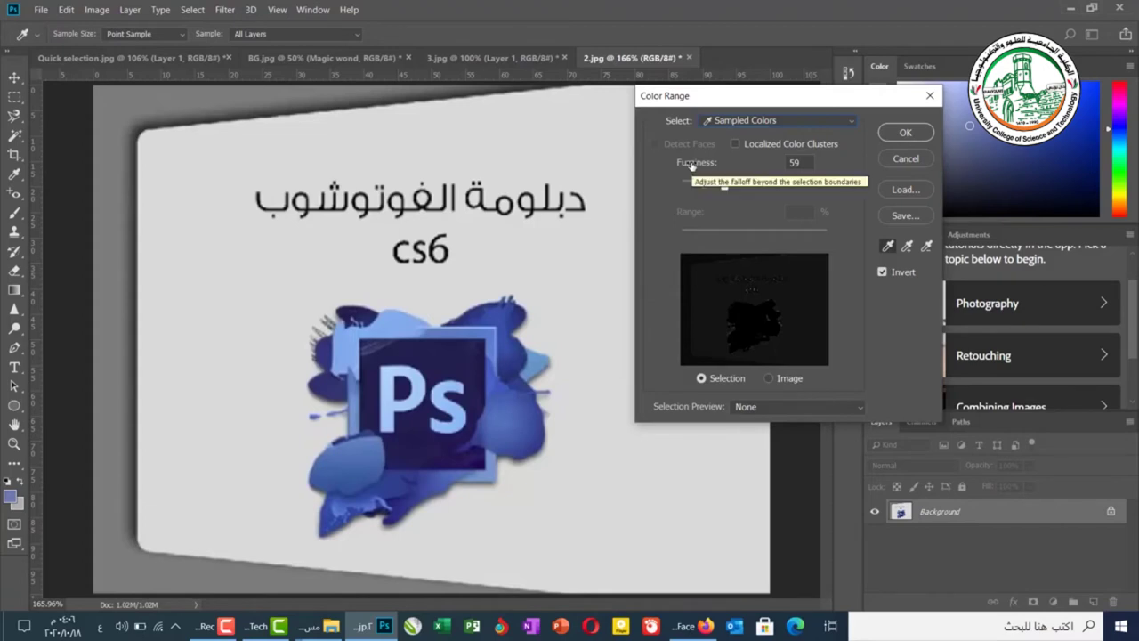
drag(724, 186, 679, 185)
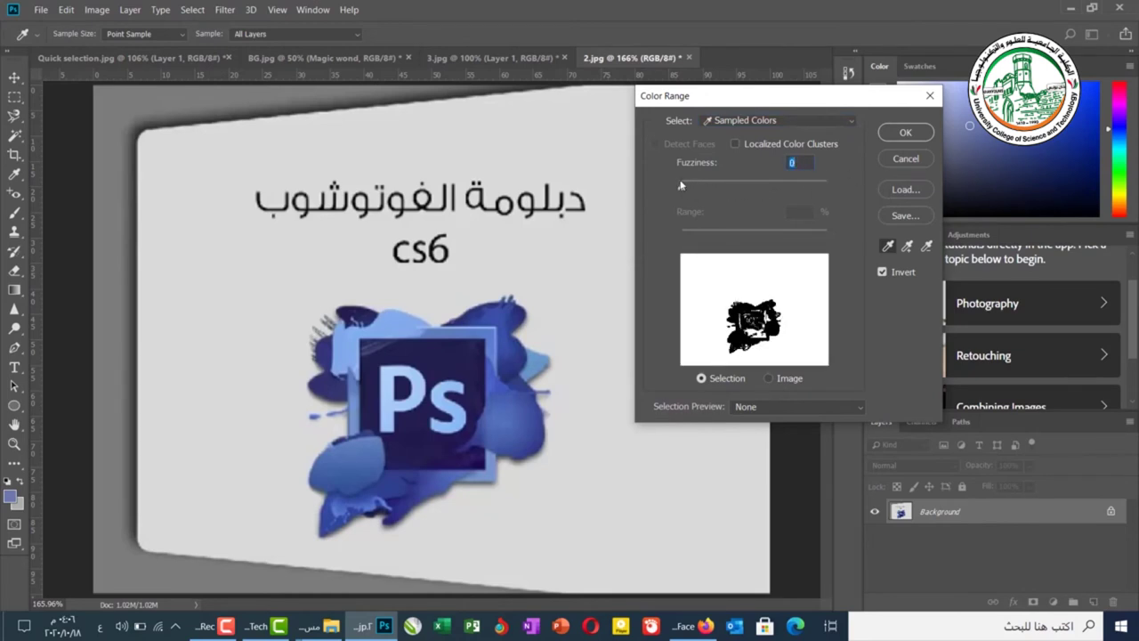
Sample the light grey backdrop above the title text and compare the Image thumbnail before returning to Selection
click(742, 120)
click(741, 135)
click(530, 125)
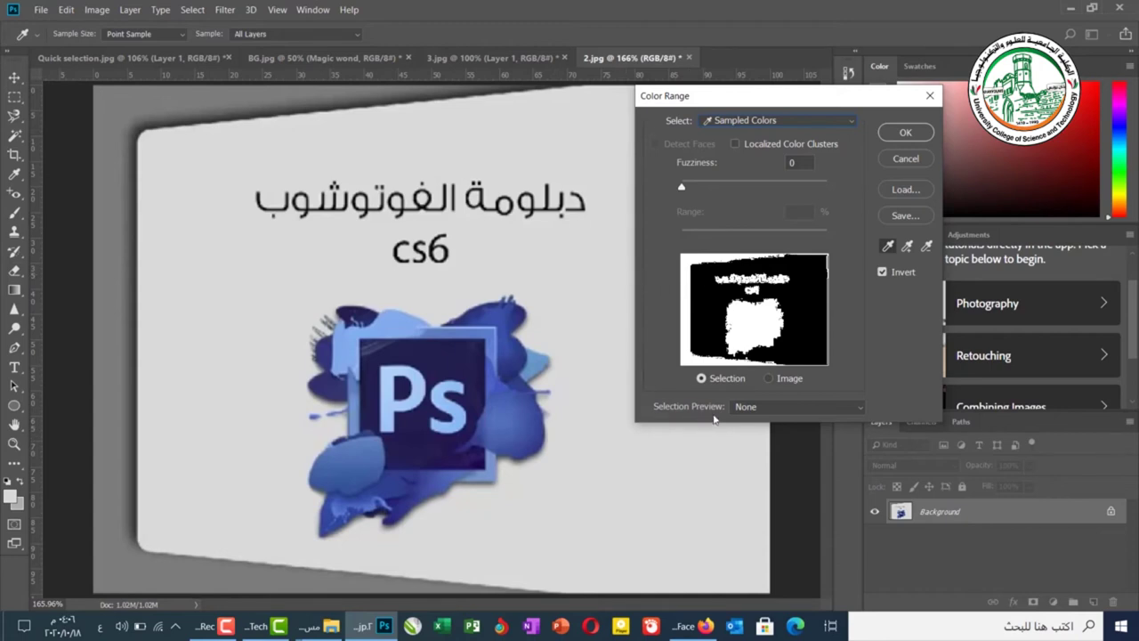
click(769, 379)
click(729, 378)
Compare the Grayscale, Black Matte, White Matte and Quick Mask selection previews, finishing with Grayscale
click(755, 412)
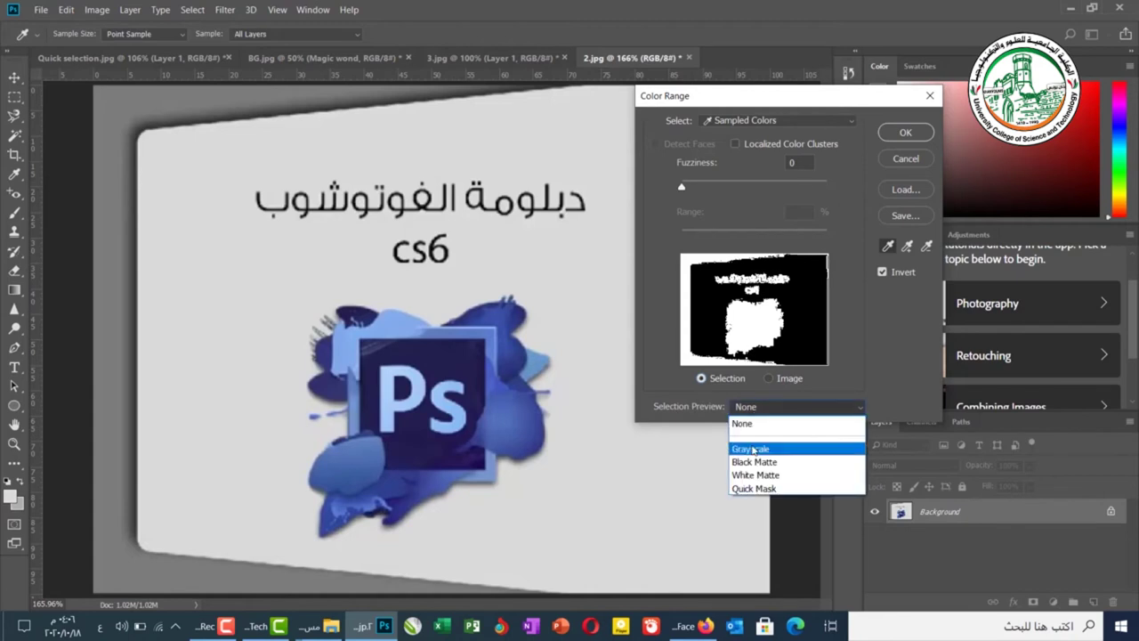
click(753, 446)
click(773, 410)
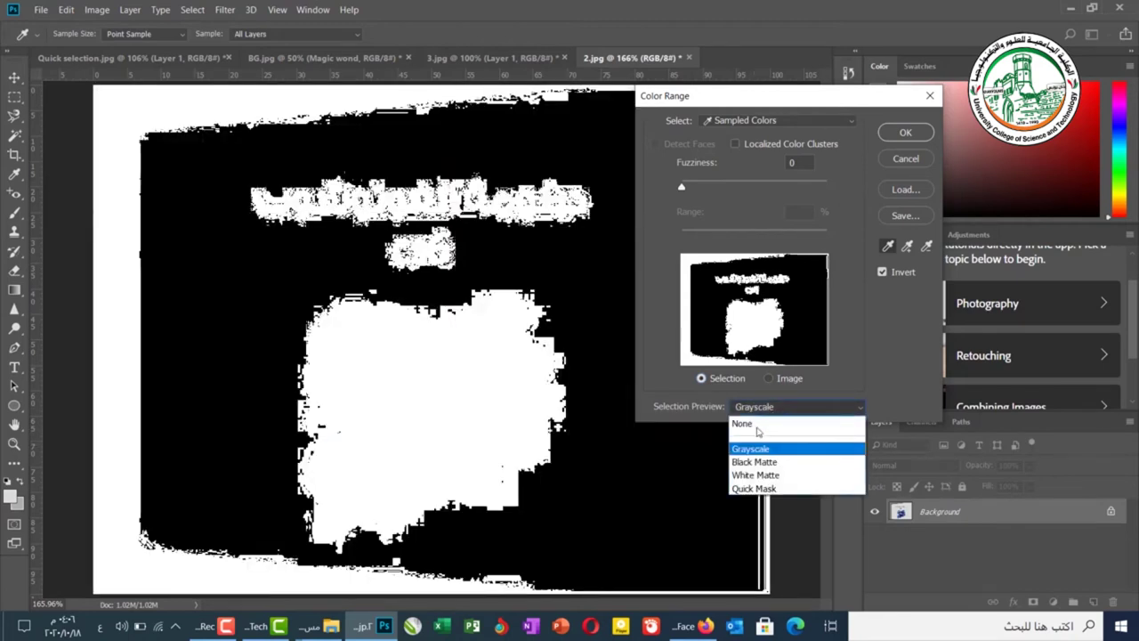
key(Escape)
key(Down)
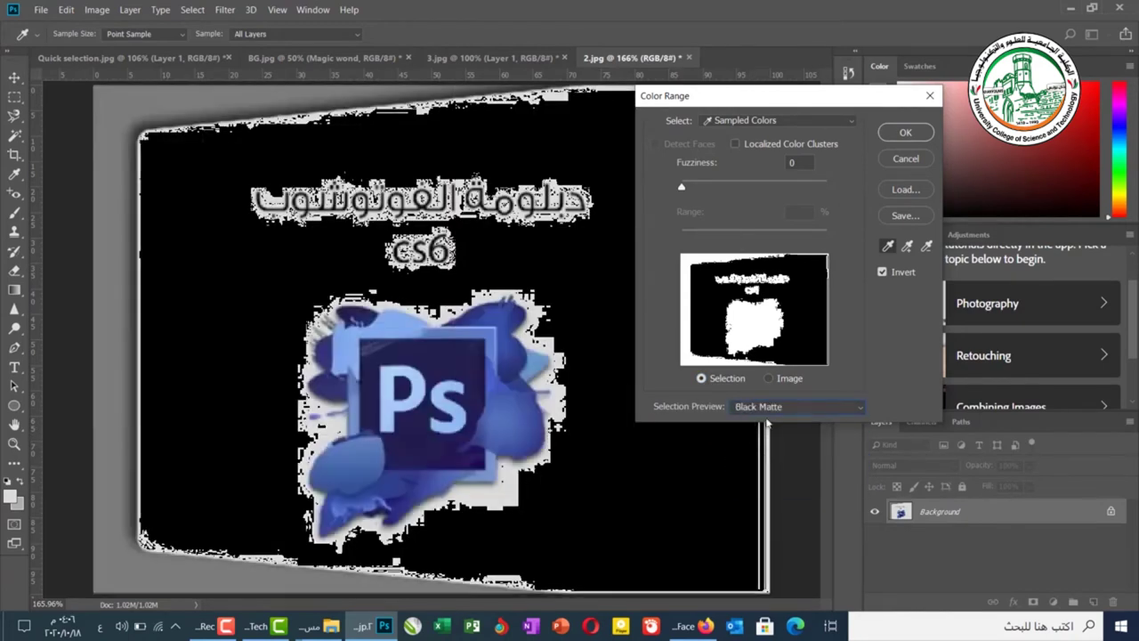
click(779, 411)
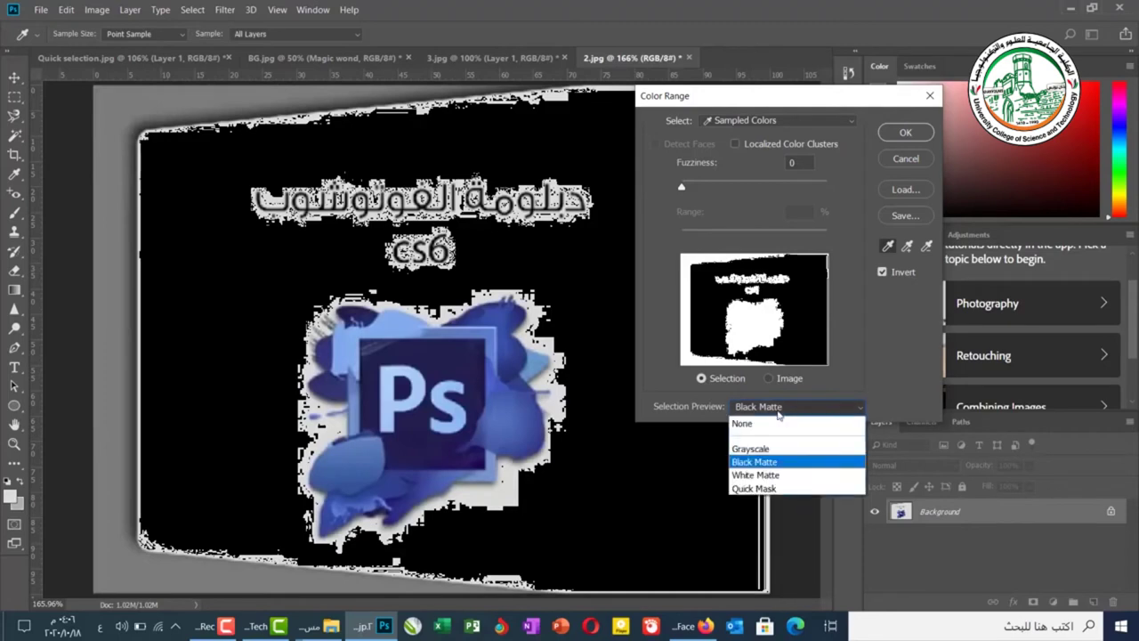
click(789, 474)
click(776, 413)
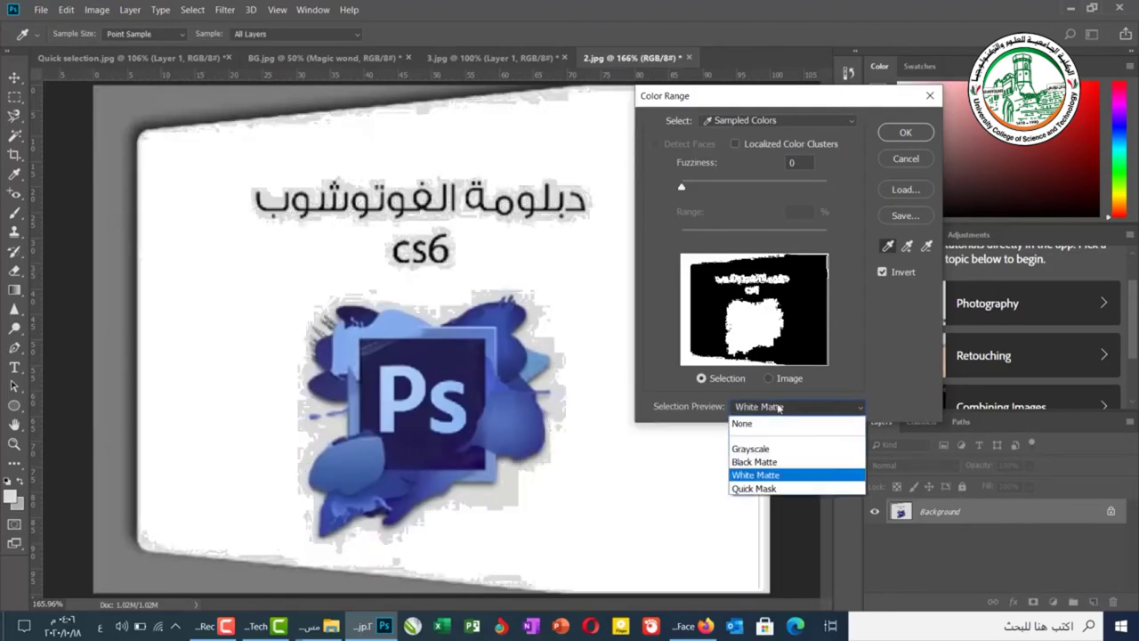
click(763, 492)
click(774, 411)
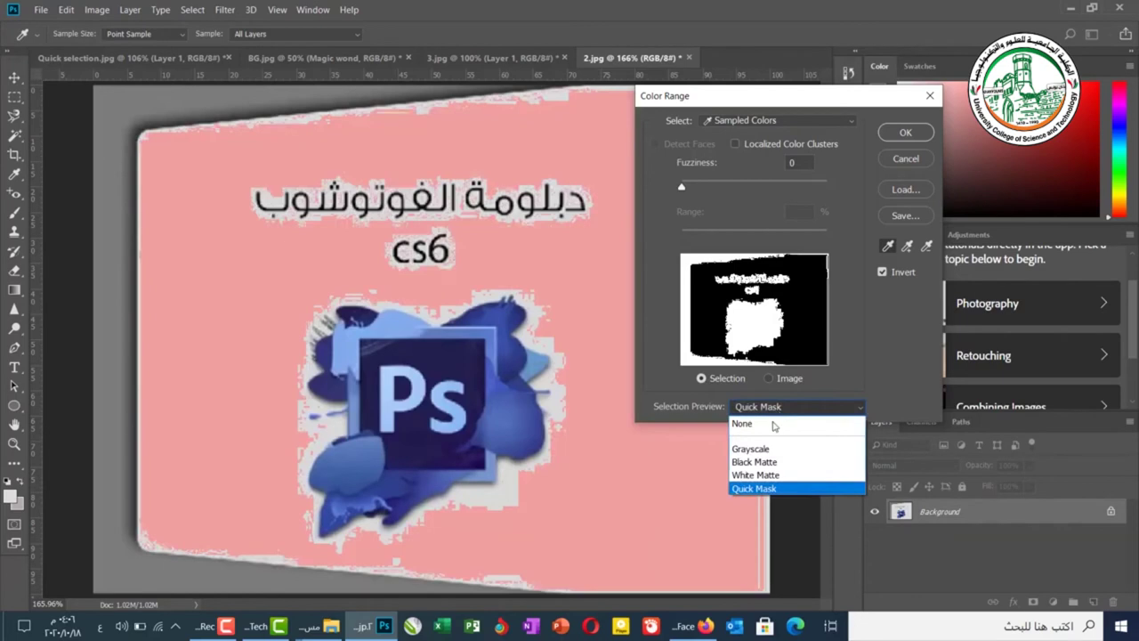
click(762, 451)
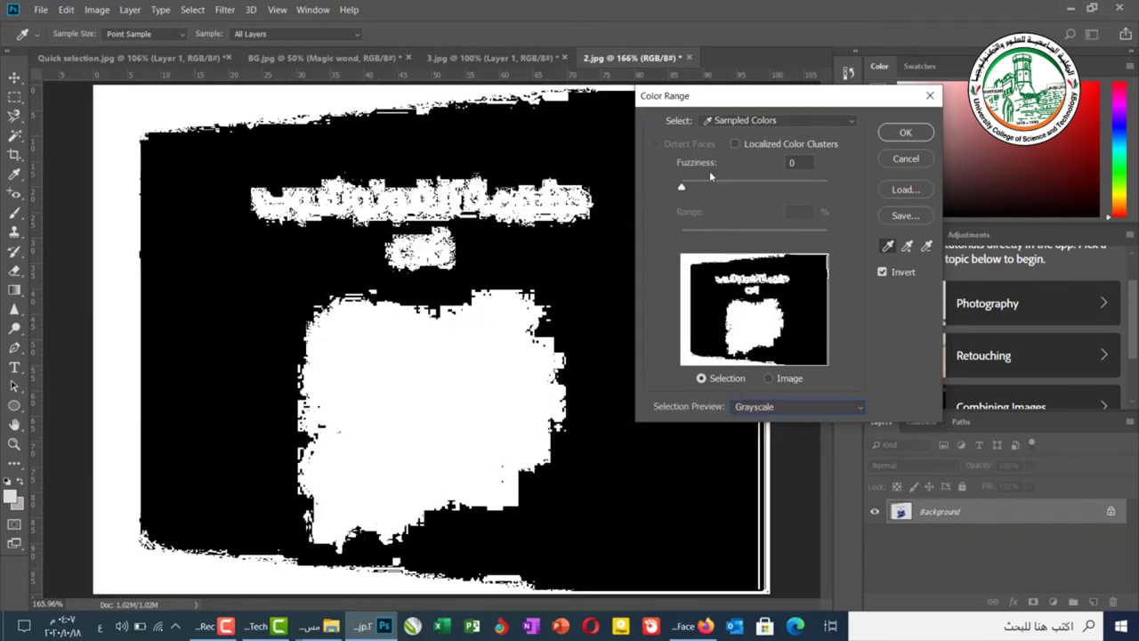
Raise the Color Range Fuzziness to 66 and switch Invert off and back on
drag(683, 187, 692, 188)
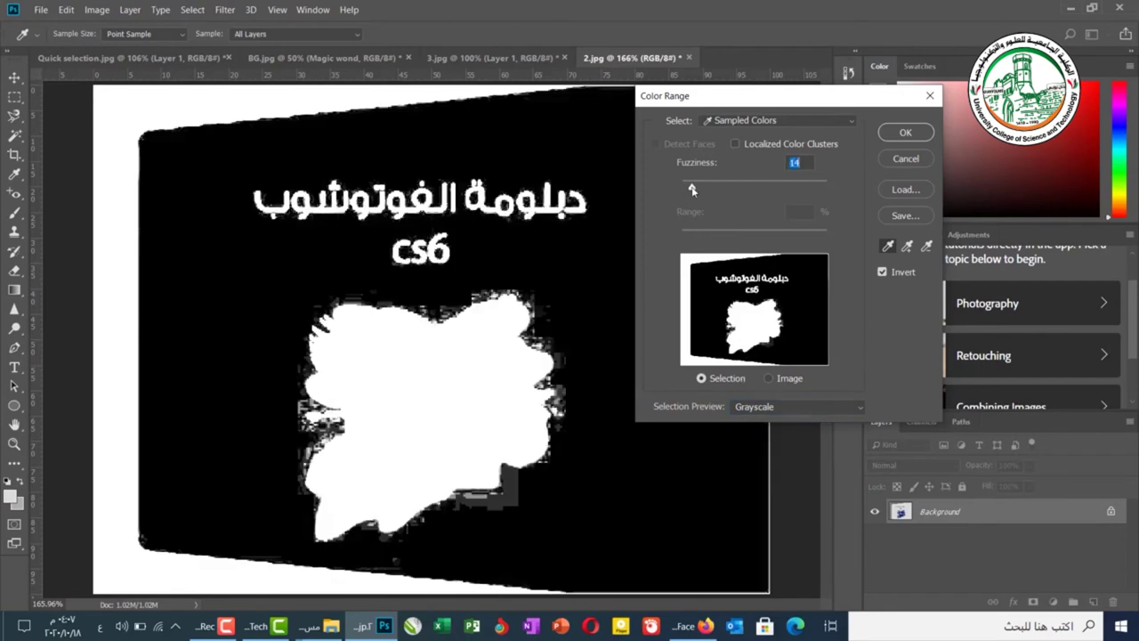
drag(692, 189, 730, 191)
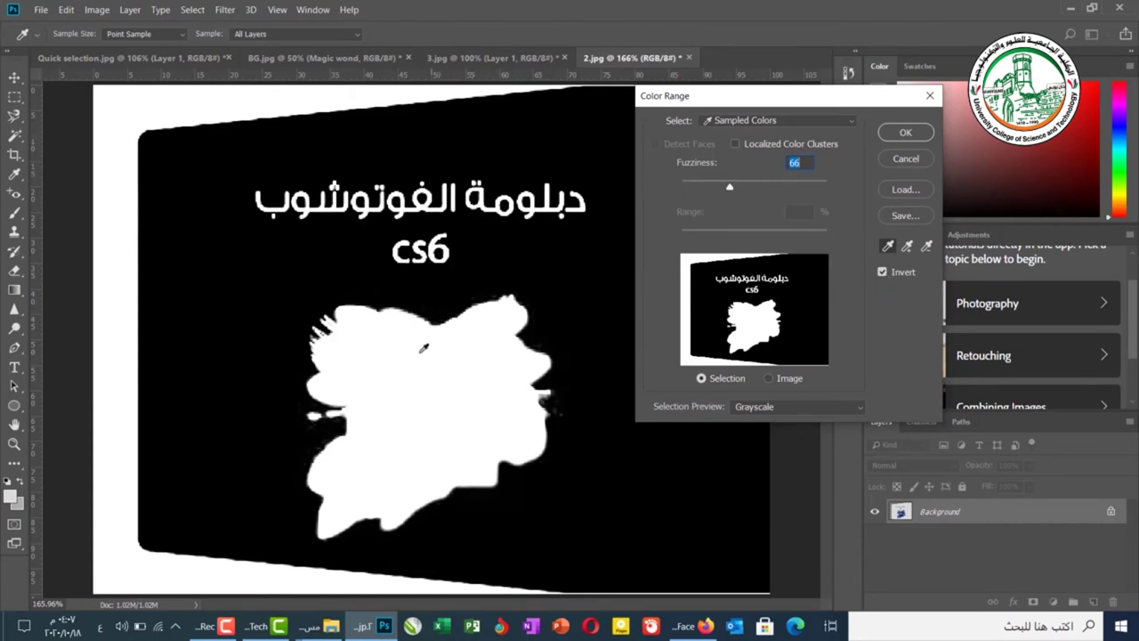
click(898, 277)
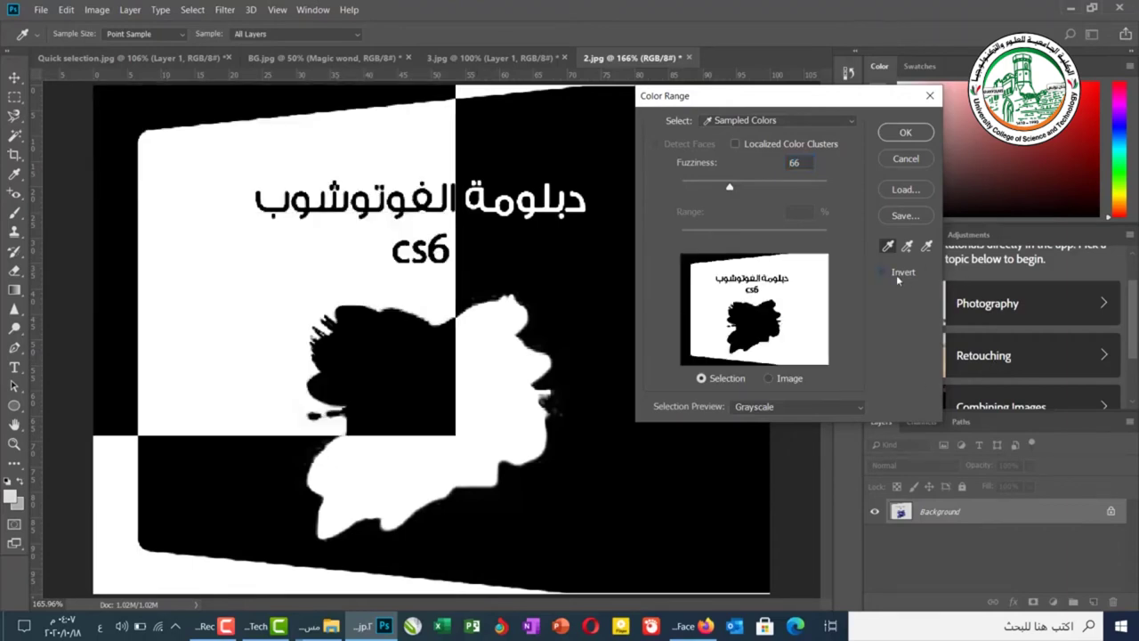
click(898, 278)
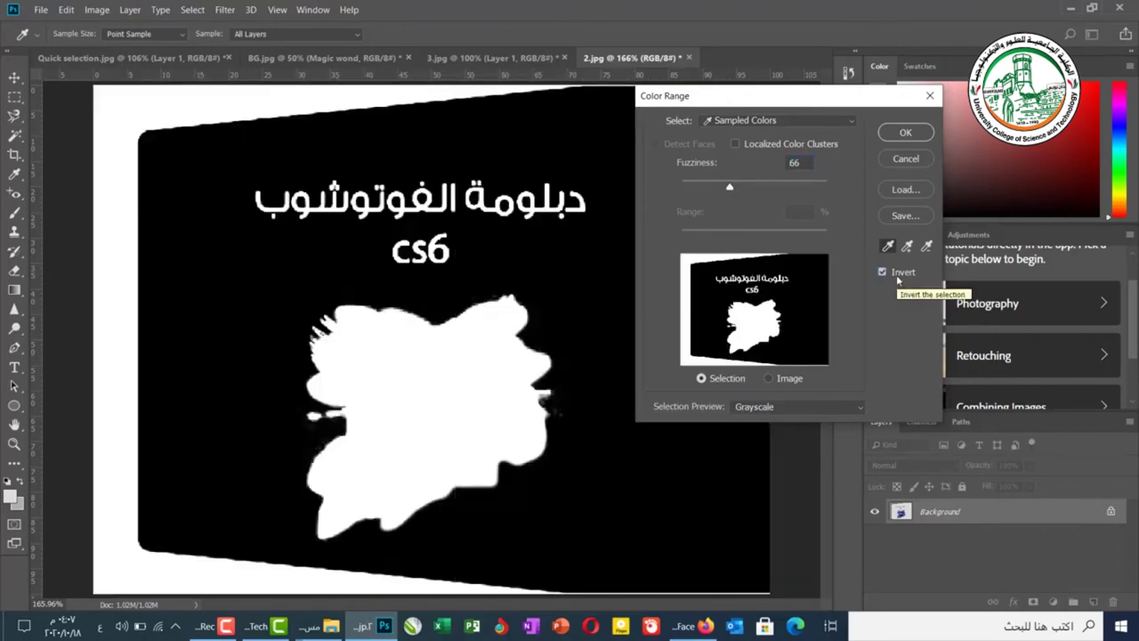
Apply the Color Range selection, then subtract the title text and the image edges with the Rectangular Marquee, leaving only the Ps logo selected
click(905, 132)
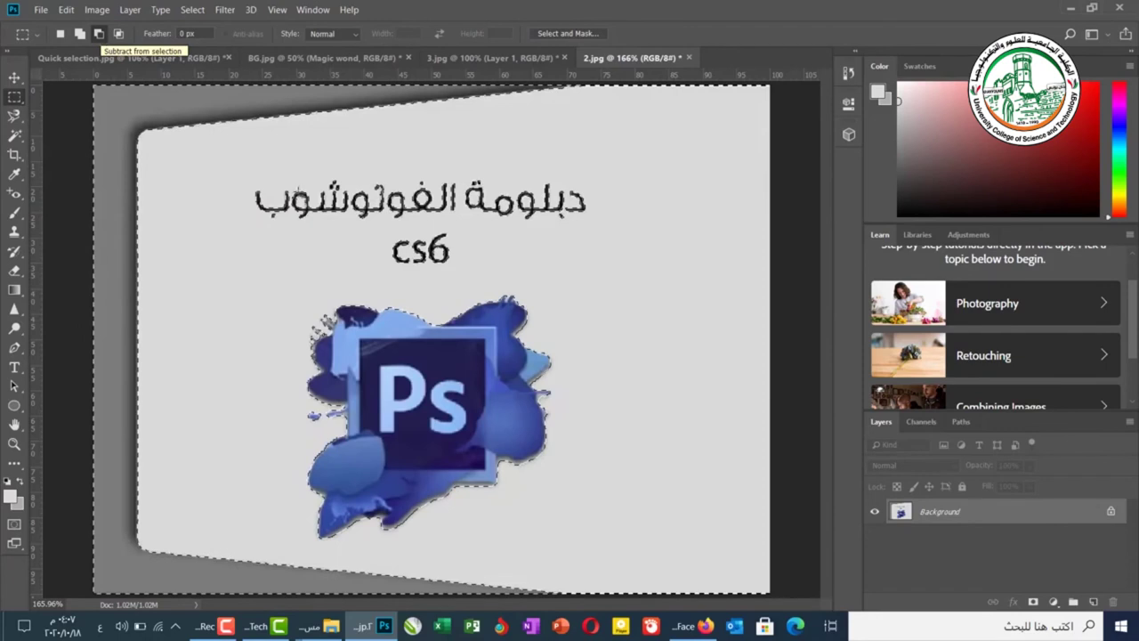
drag(578, 284, 276, 224)
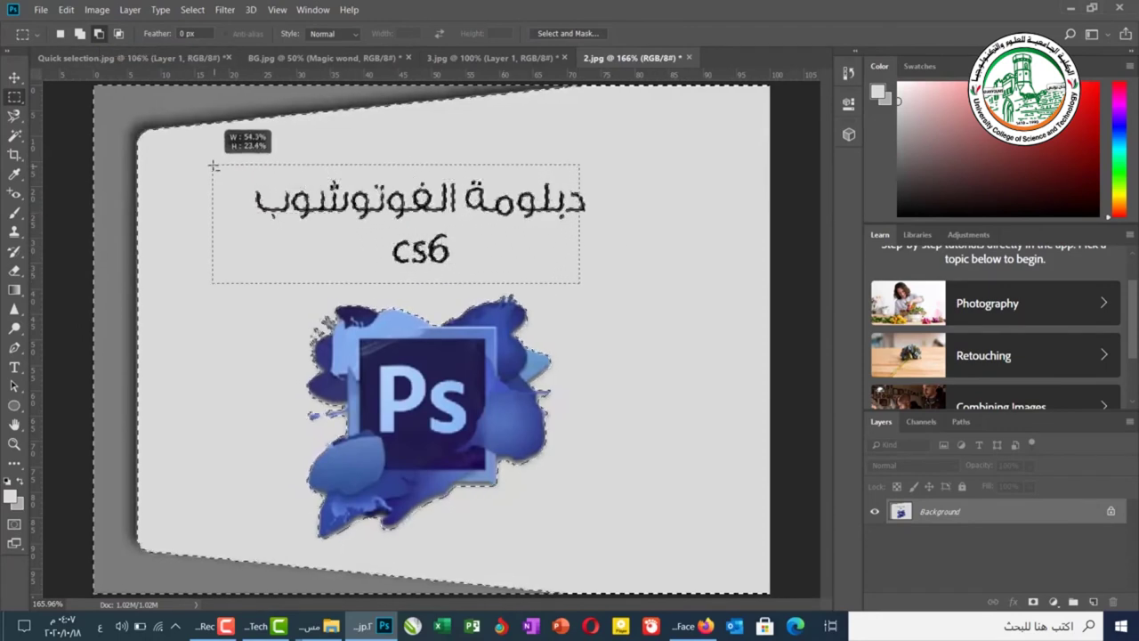
drag(222, 165, 223, 165)
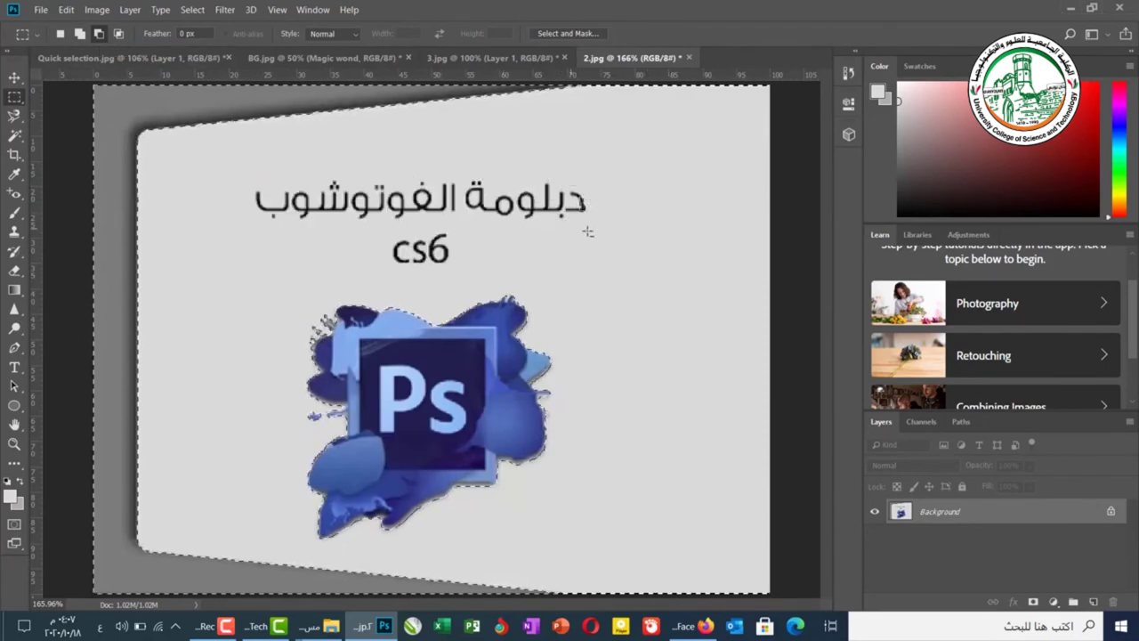
drag(735, 210, 12, 22)
drag(194, 172, 72, 520)
drag(16, 485, 11, 583)
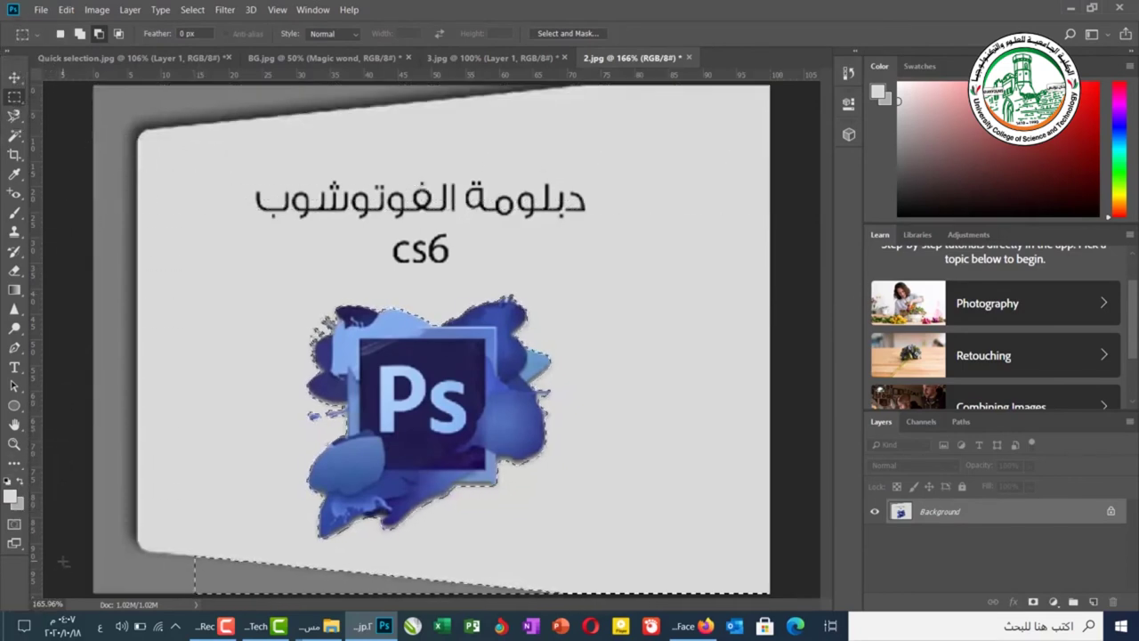
drag(133, 542, 712, 580)
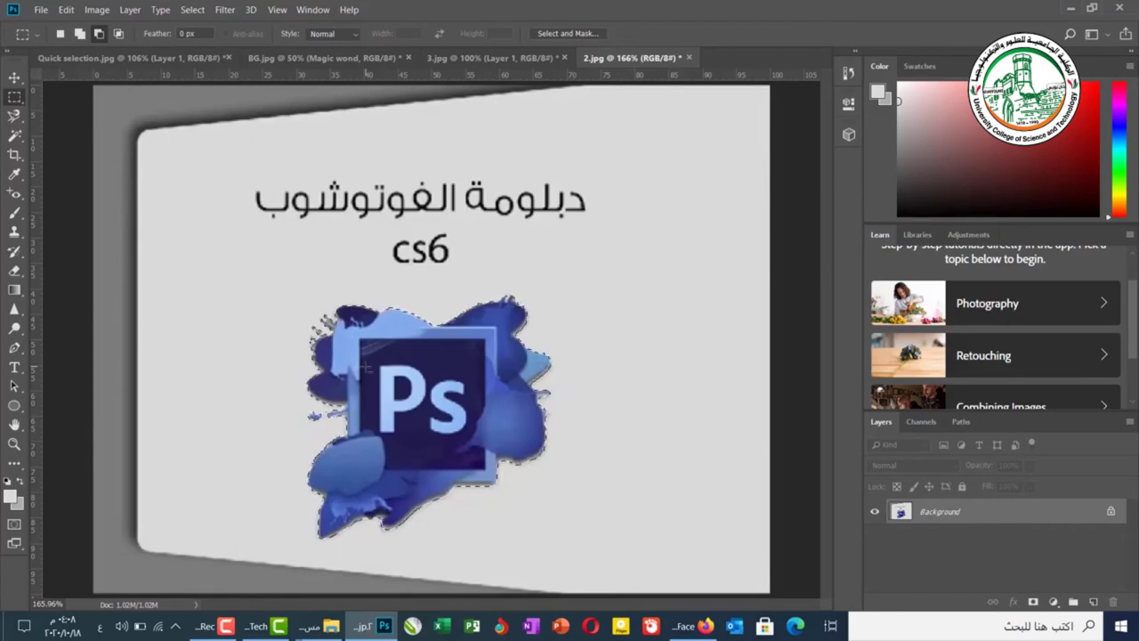
Copy the selected logo to a new layer, view it with the Background hidden, and delete the copied layer
key(ctrl+j)
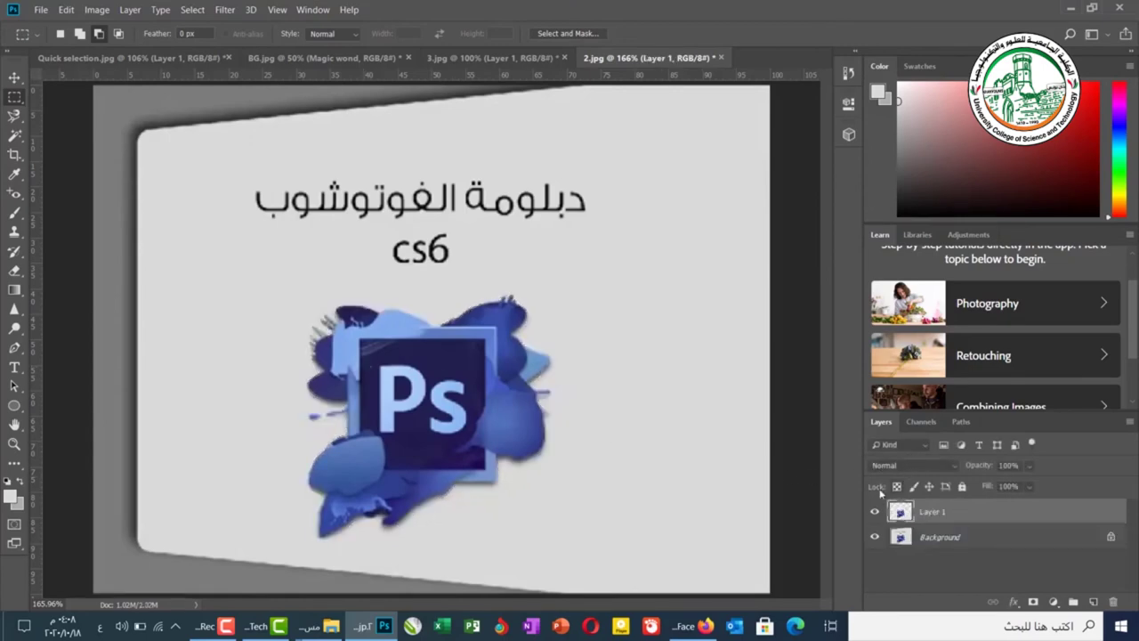
click(874, 538)
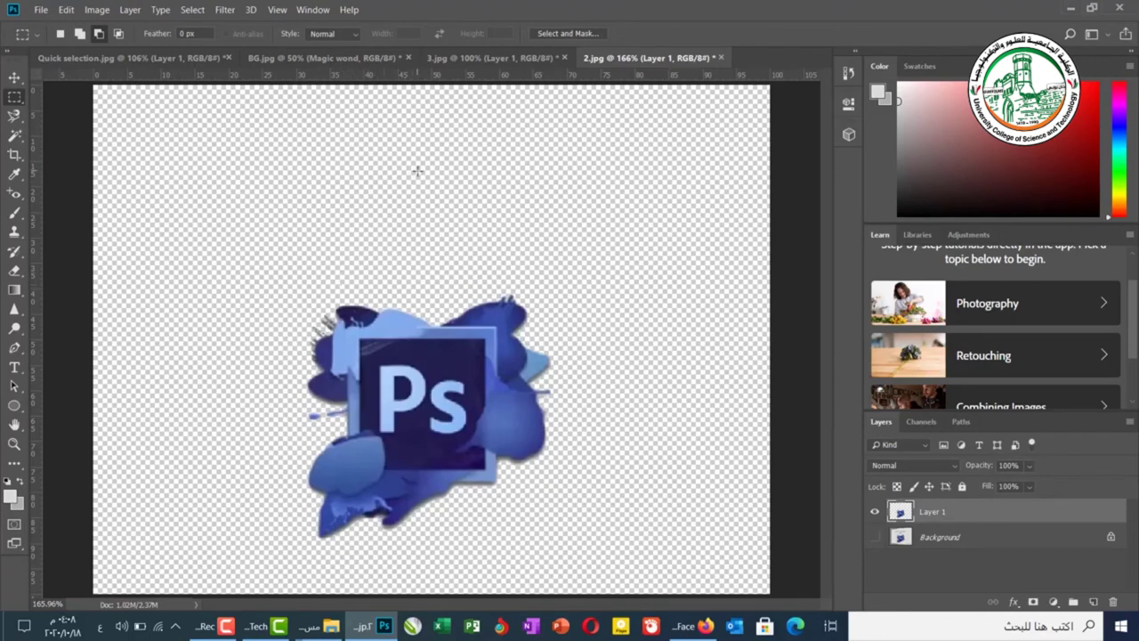
drag(979, 512, 1115, 603)
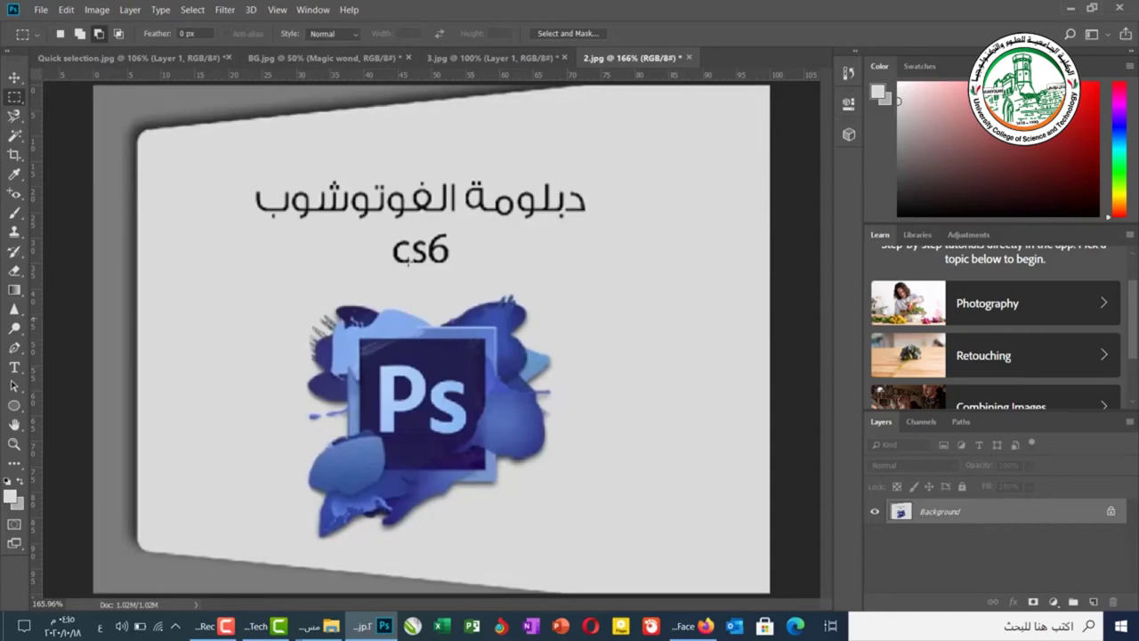
Reopen Color Range for 2.jpg and set the Selection Preview to None
click(188, 10)
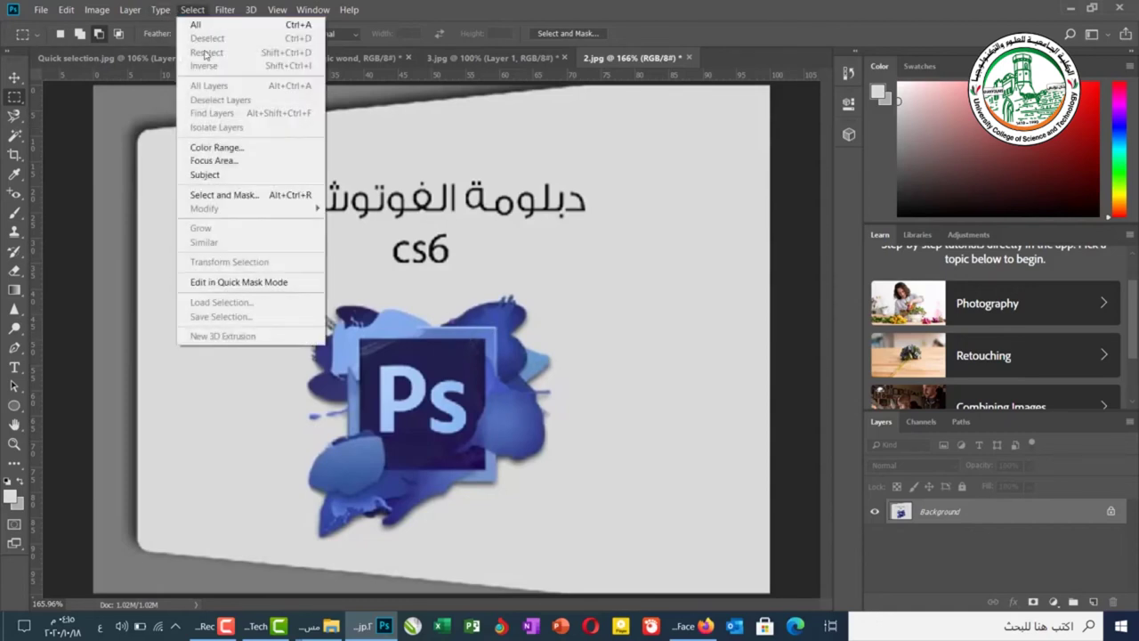
click(243, 148)
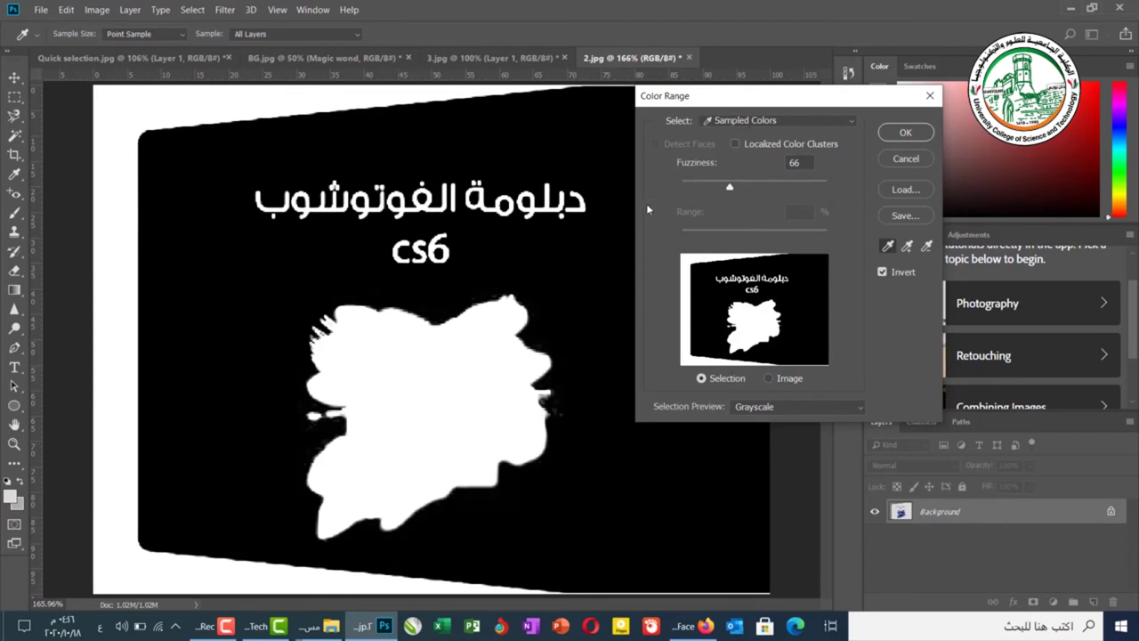
click(779, 406)
click(779, 422)
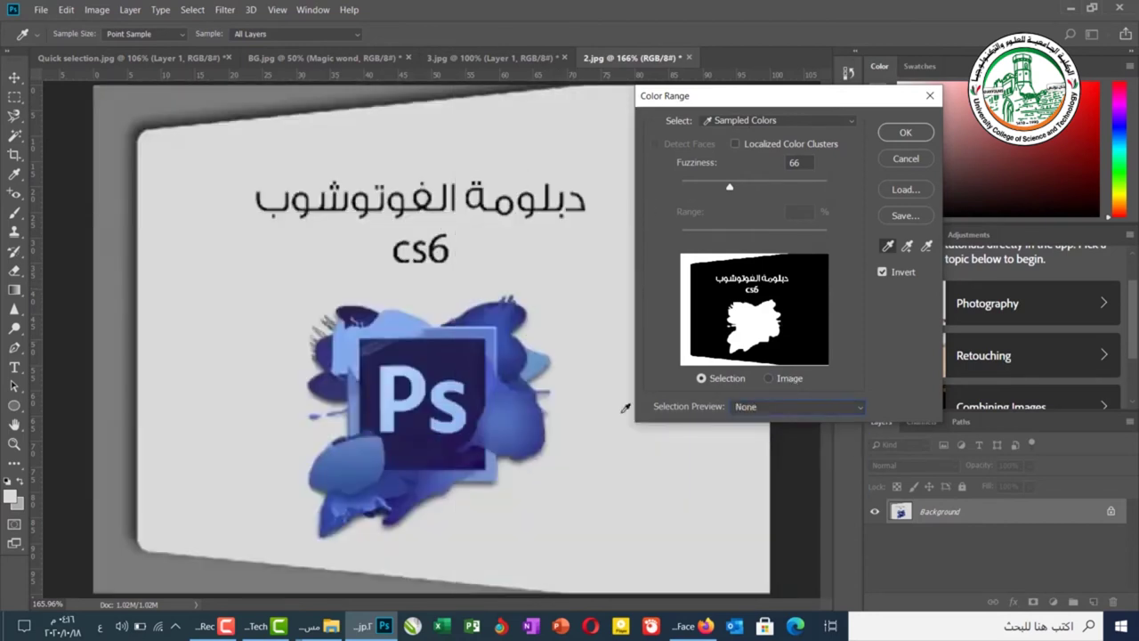
Sample the blue splash at the logo's upper right, add the blue below it to the sample, and turn Invert off
click(493, 316)
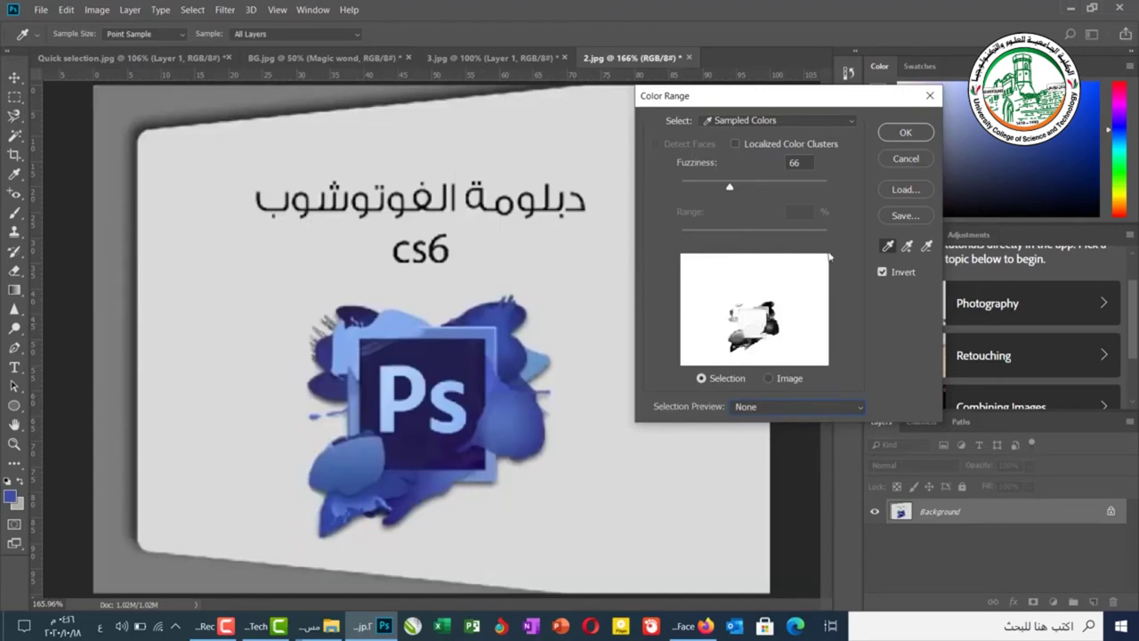
click(907, 246)
click(518, 370)
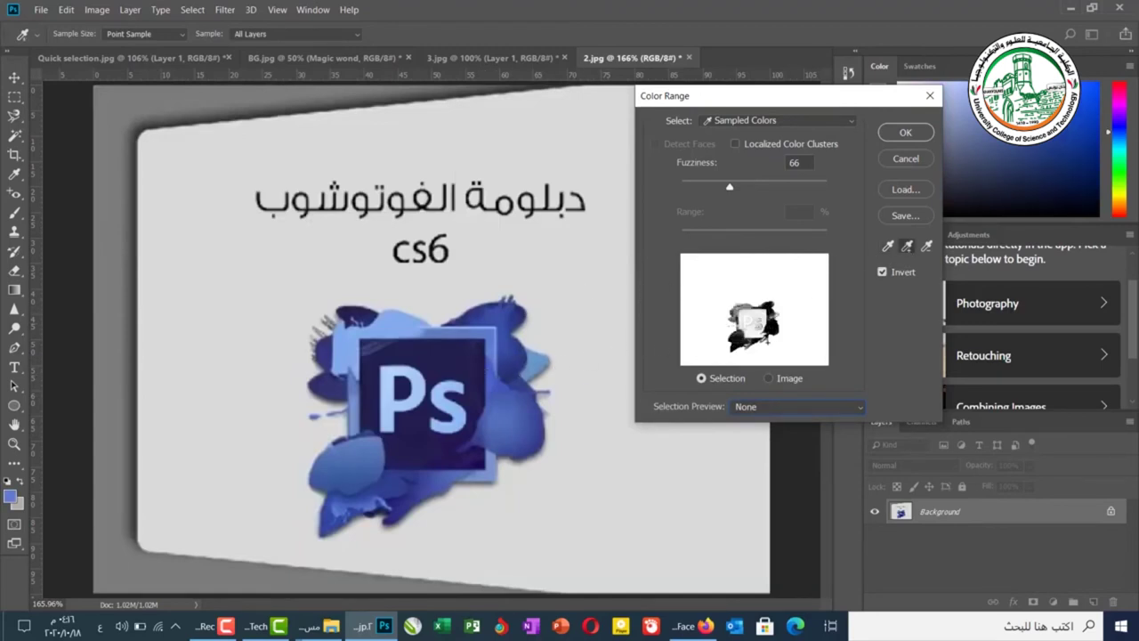
click(882, 271)
Add the colours of the logo's frame, dark square and left-hand splashes to the Color Range sample
click(488, 370)
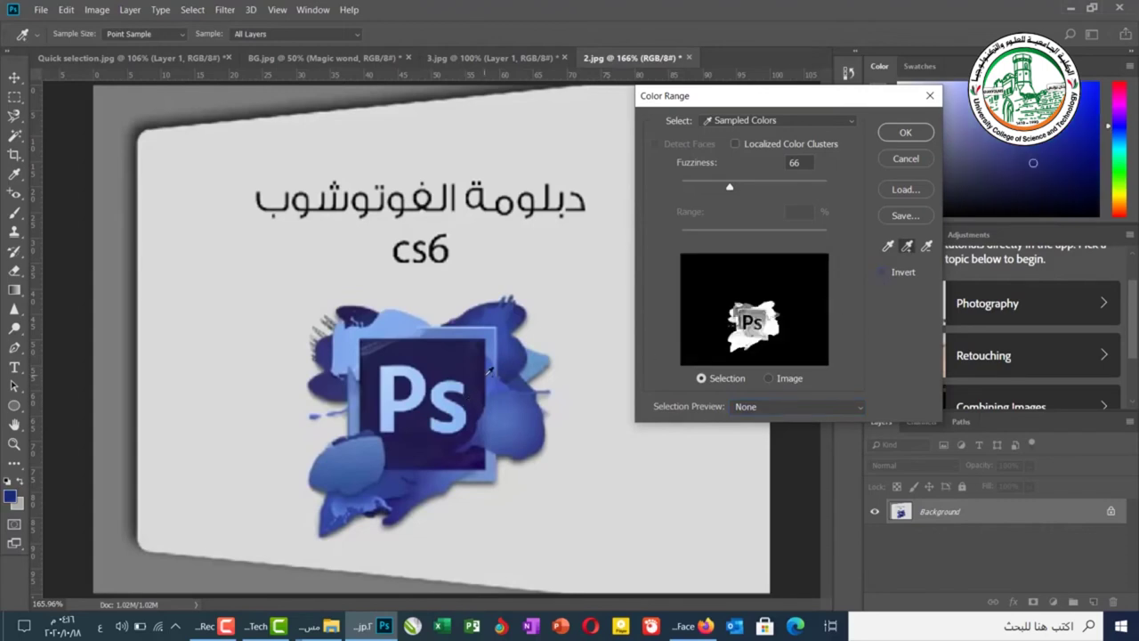
click(488, 359)
click(460, 370)
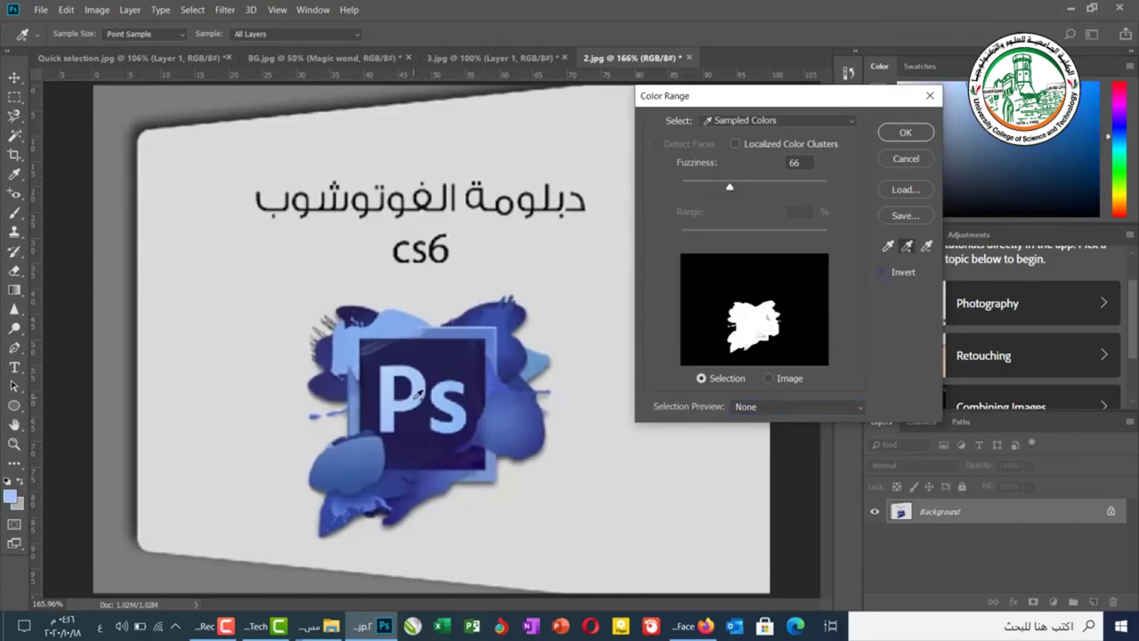
click(359, 356)
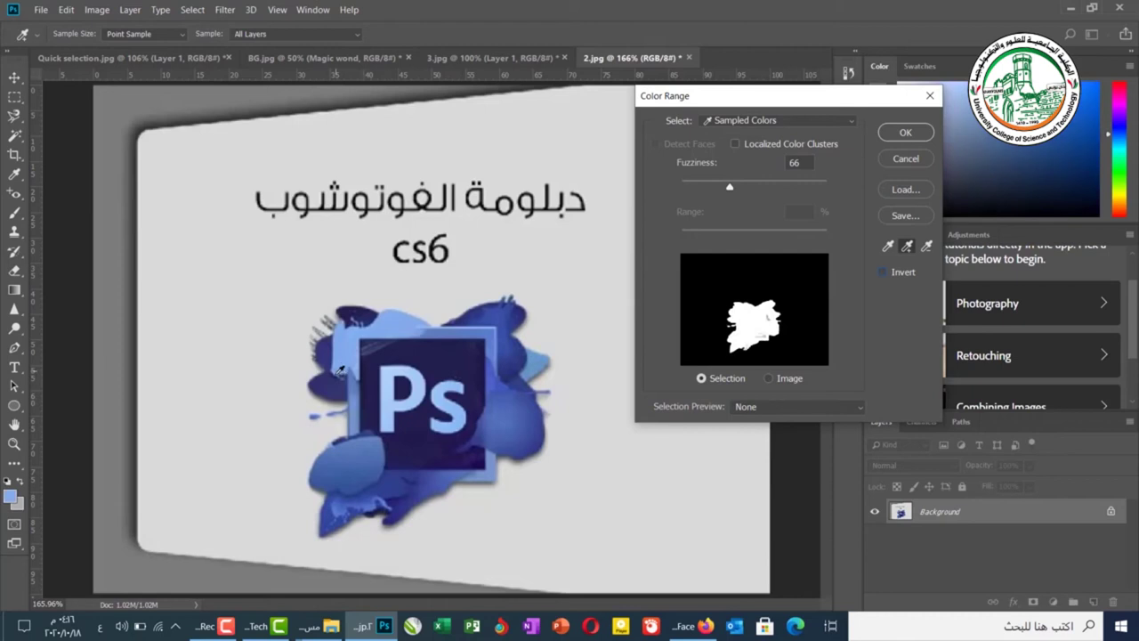
click(332, 377)
click(332, 377)
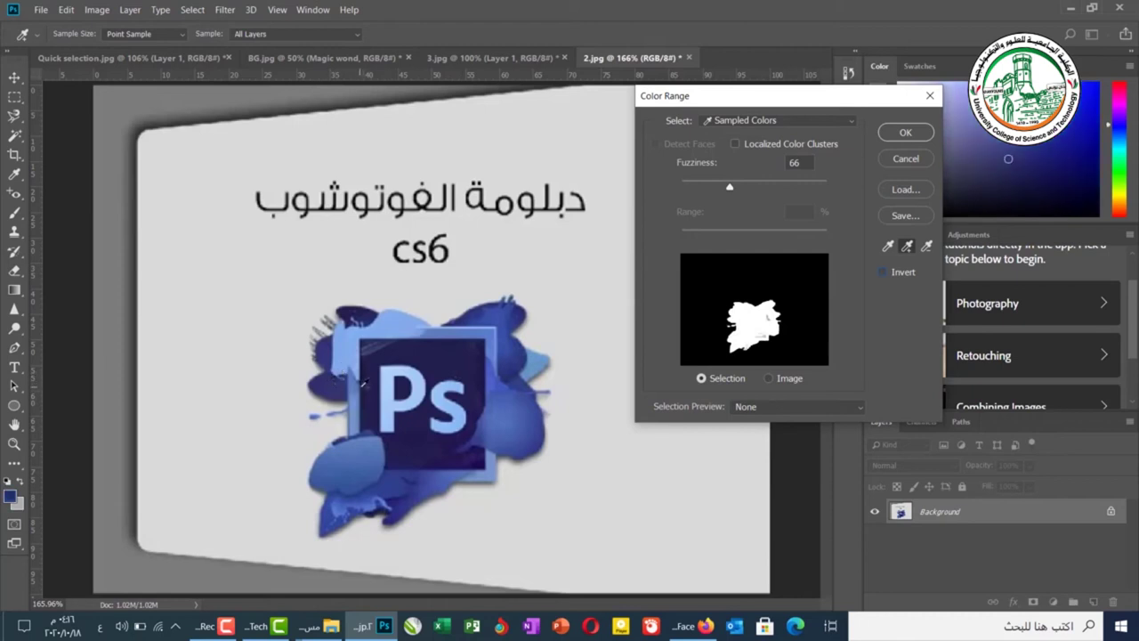
click(362, 384)
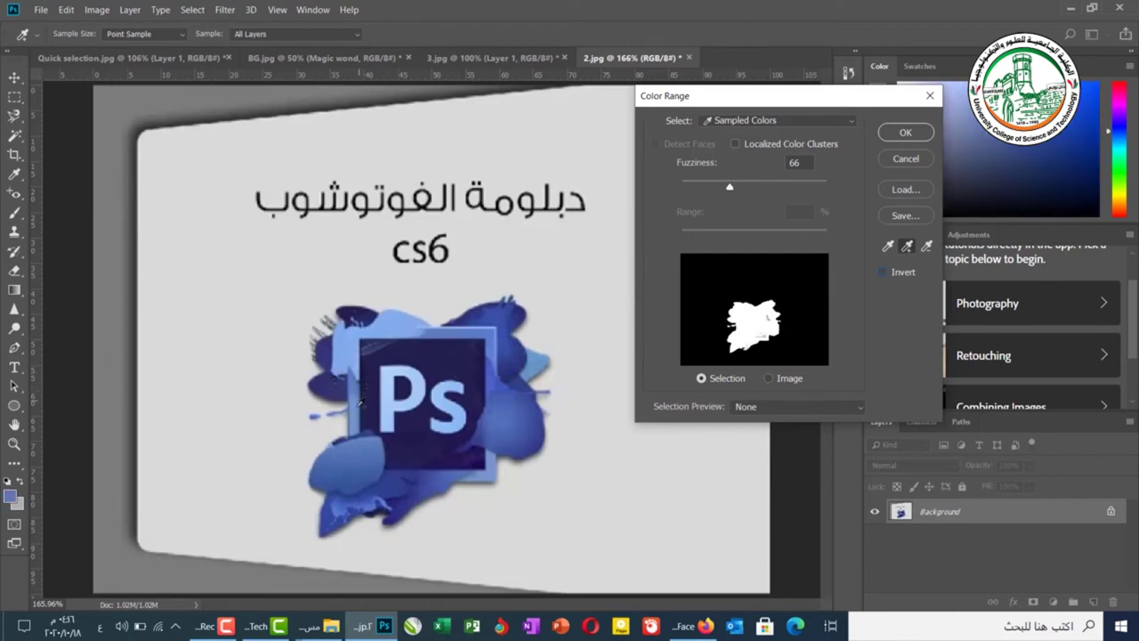
Add the blues of the splashes along the logo's lower edge and its lower-right frame corner to the sample
click(350, 452)
click(343, 512)
click(405, 495)
click(436, 493)
click(438, 490)
click(479, 477)
click(490, 457)
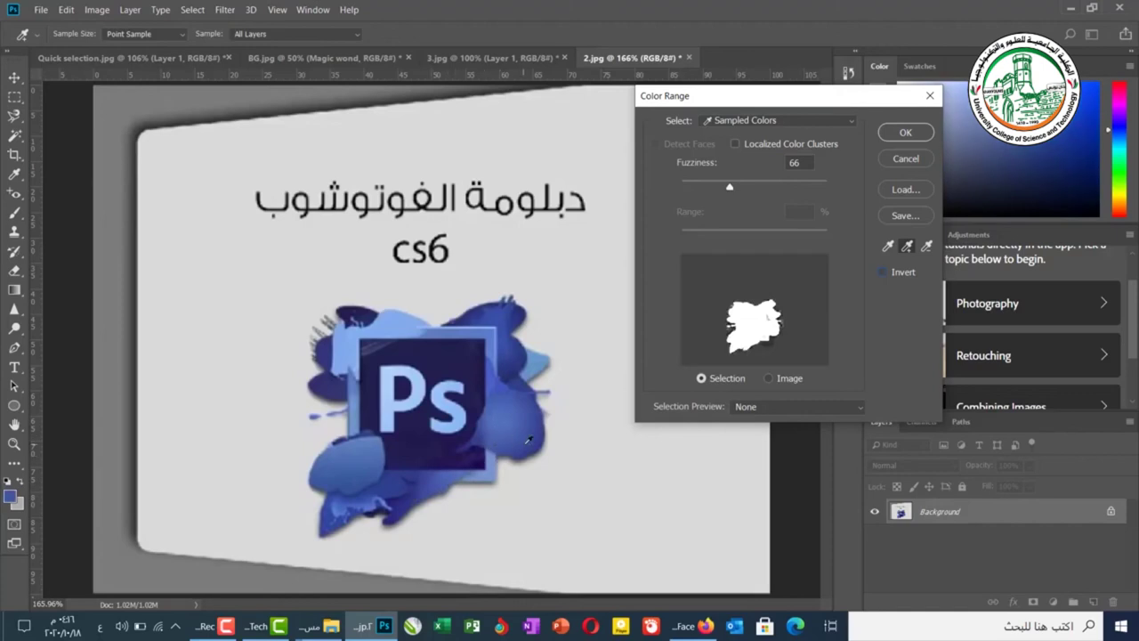
Add the blues of the logo's right-hand splashes and of the splashes along its upper edge to the sample
click(540, 414)
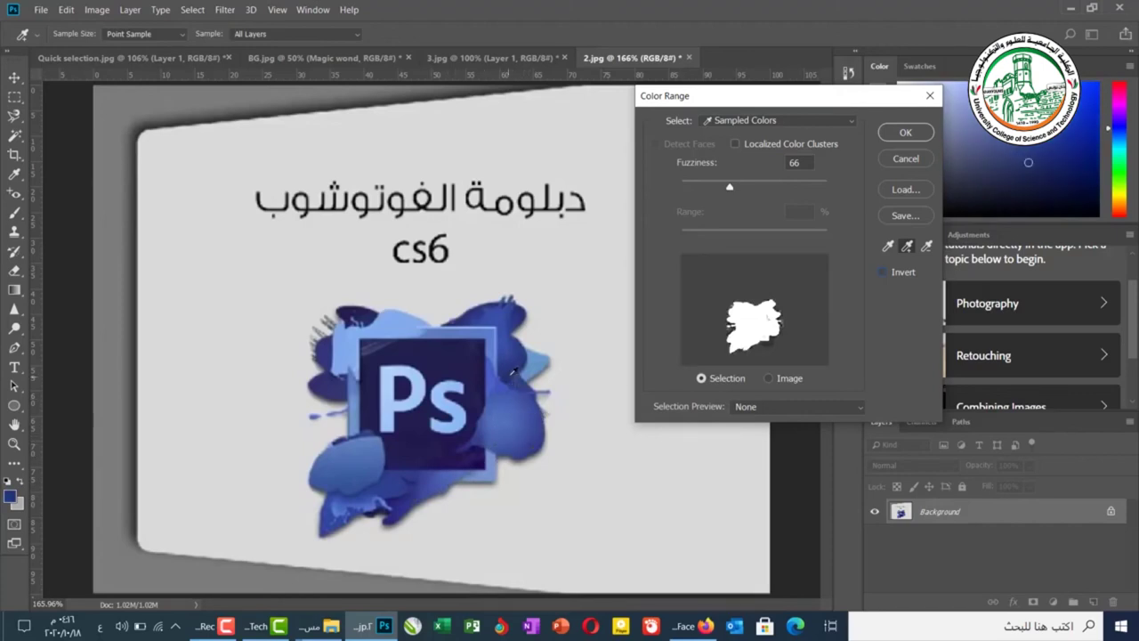
click(522, 371)
click(538, 363)
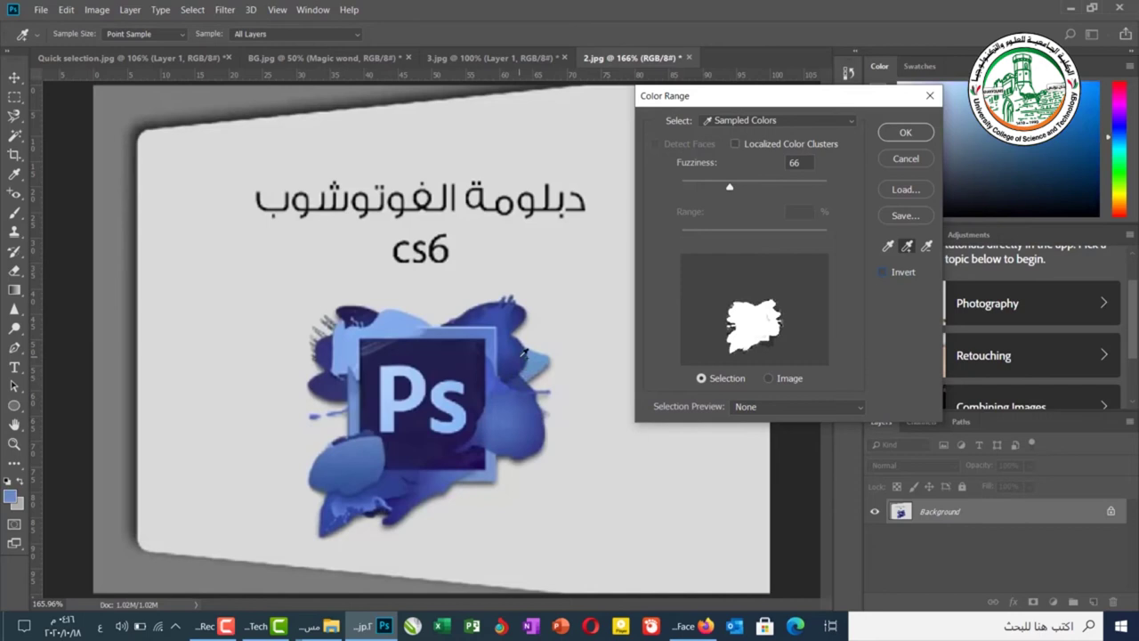
click(524, 353)
click(494, 328)
click(494, 312)
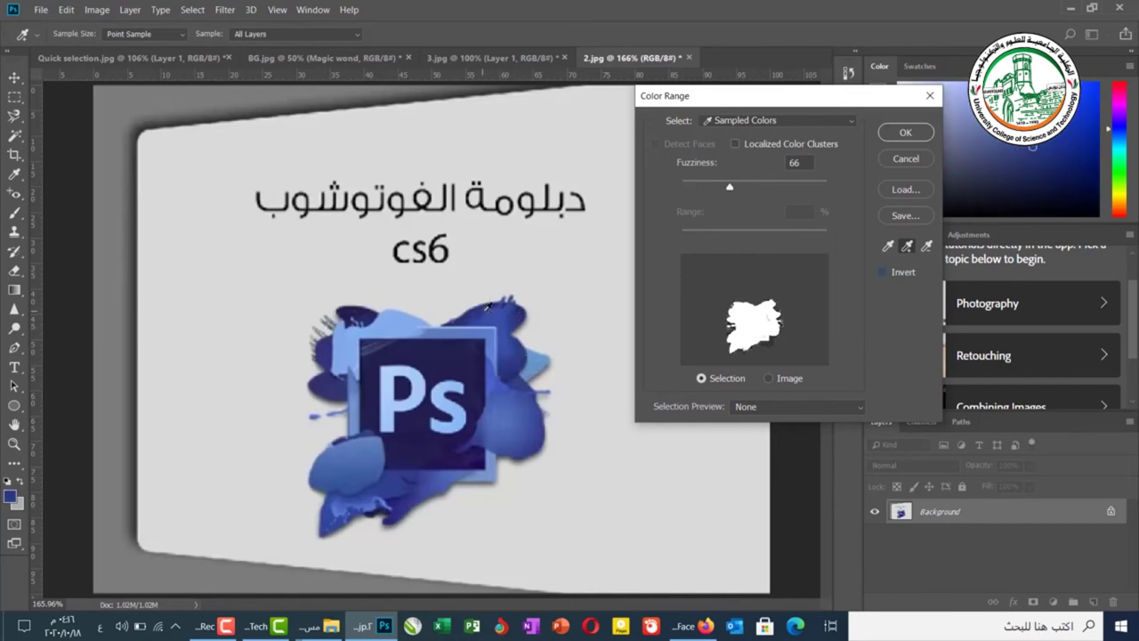
click(436, 333)
click(380, 320)
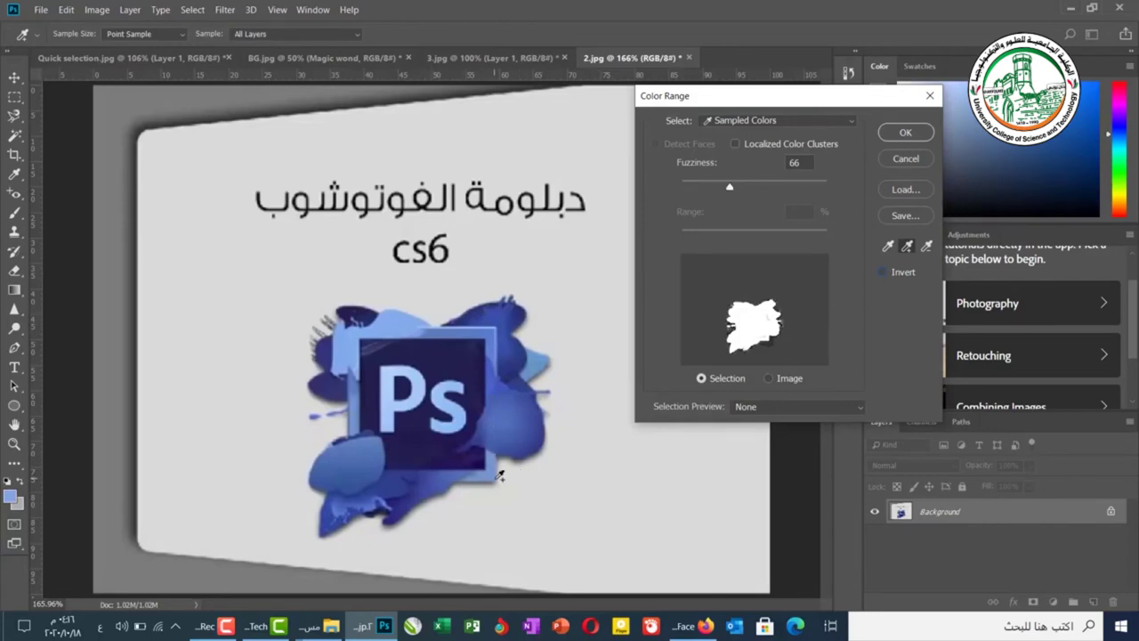
Add the remaining blues of the logo's lower-left splashes to the Color Range sample
click(352, 503)
click(345, 504)
click(337, 522)
click(331, 476)
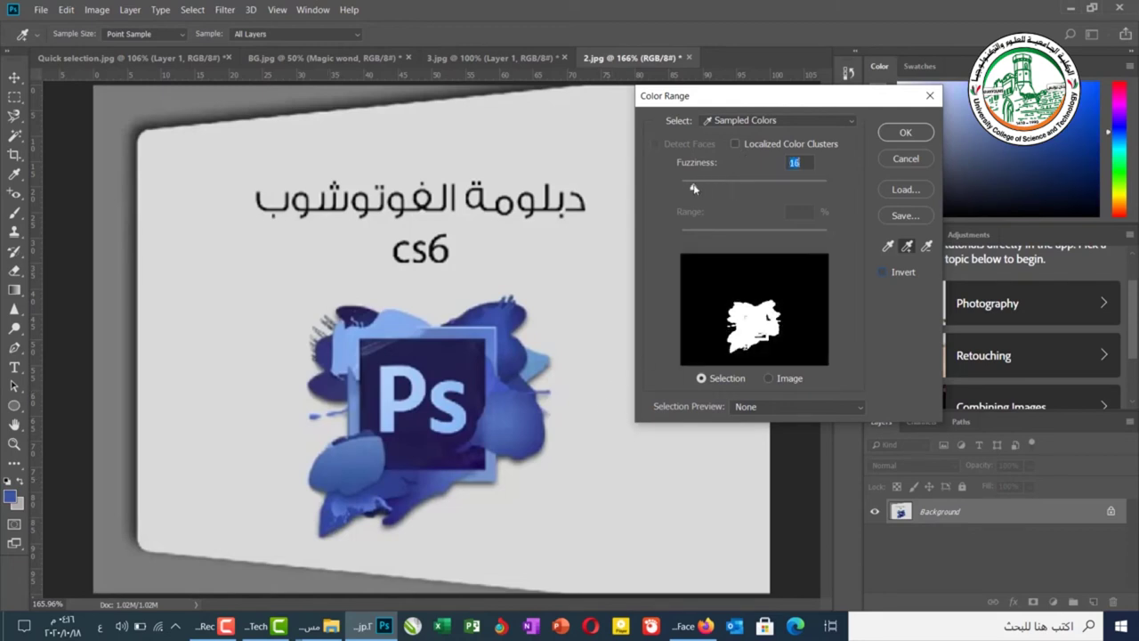
Set the Color Range Fuzziness to 80 and apply the selection
click(718, 185)
mouse_move(720, 189)
mouse_down()
mouse_move(762, 193)
mouse_move(738, 191)
mouse_up()
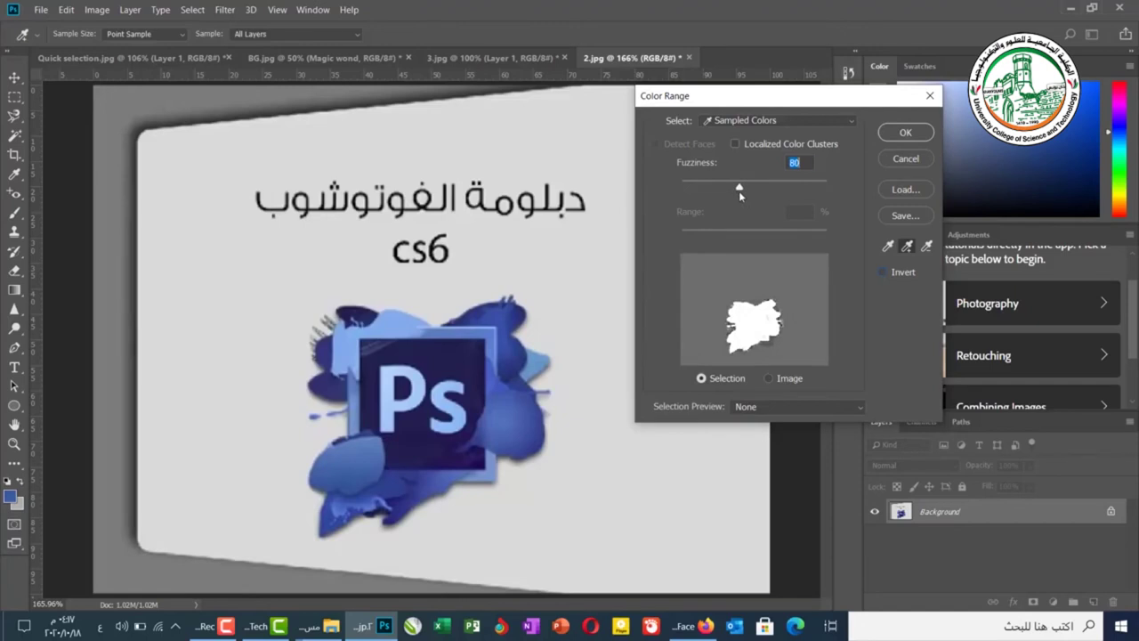
click(910, 132)
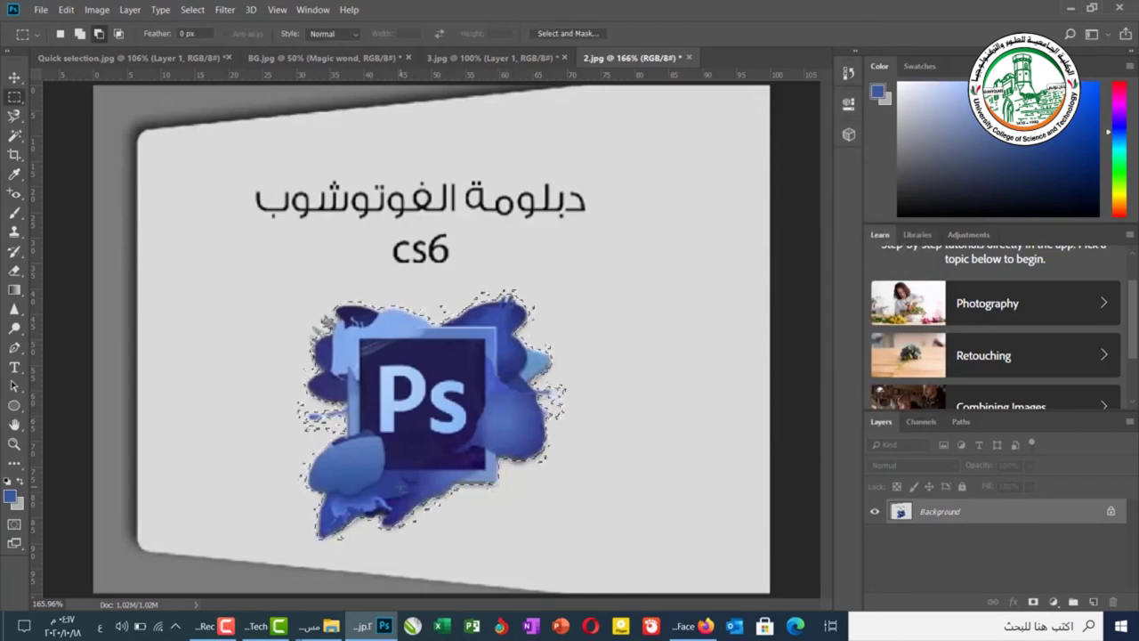
Copy the Color Range selection to a new layer and hide the Background layer
key(ctrl+j)
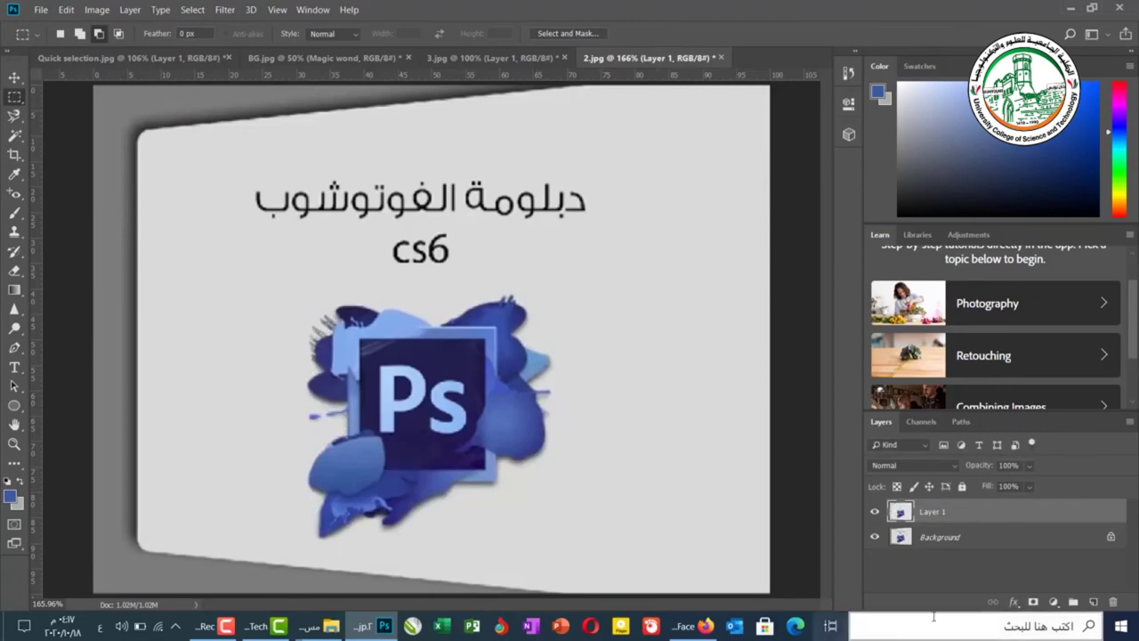
click(875, 537)
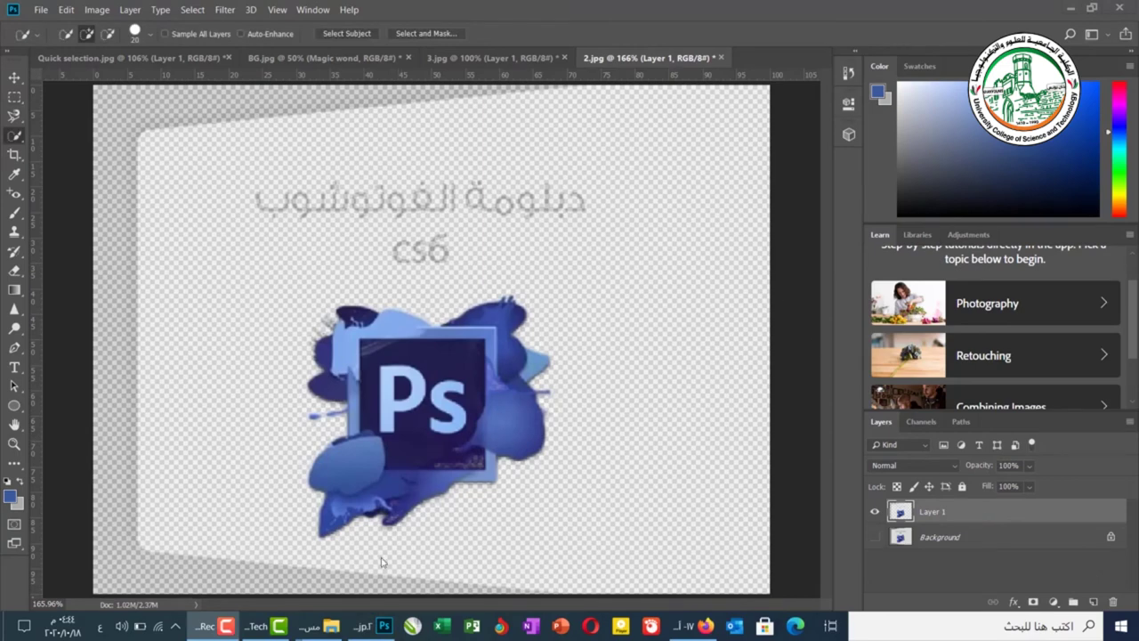
Switch to File Explorer, open image 1 from folder 11 as a new Photoshop document, and fit it on screen
mouse_move(332, 623)
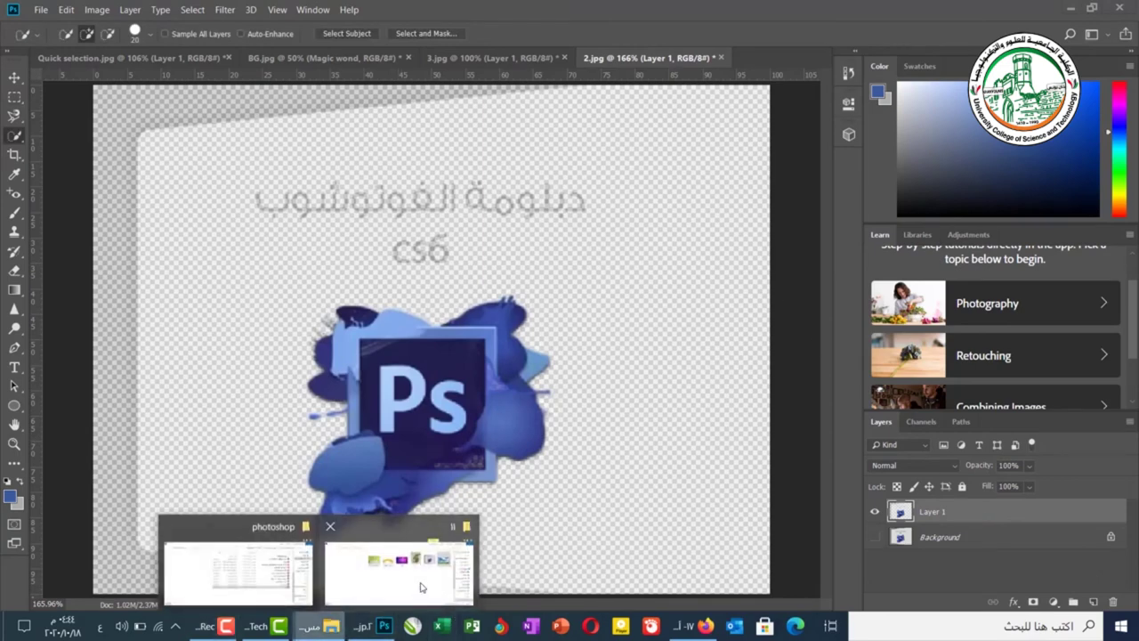
click(421, 587)
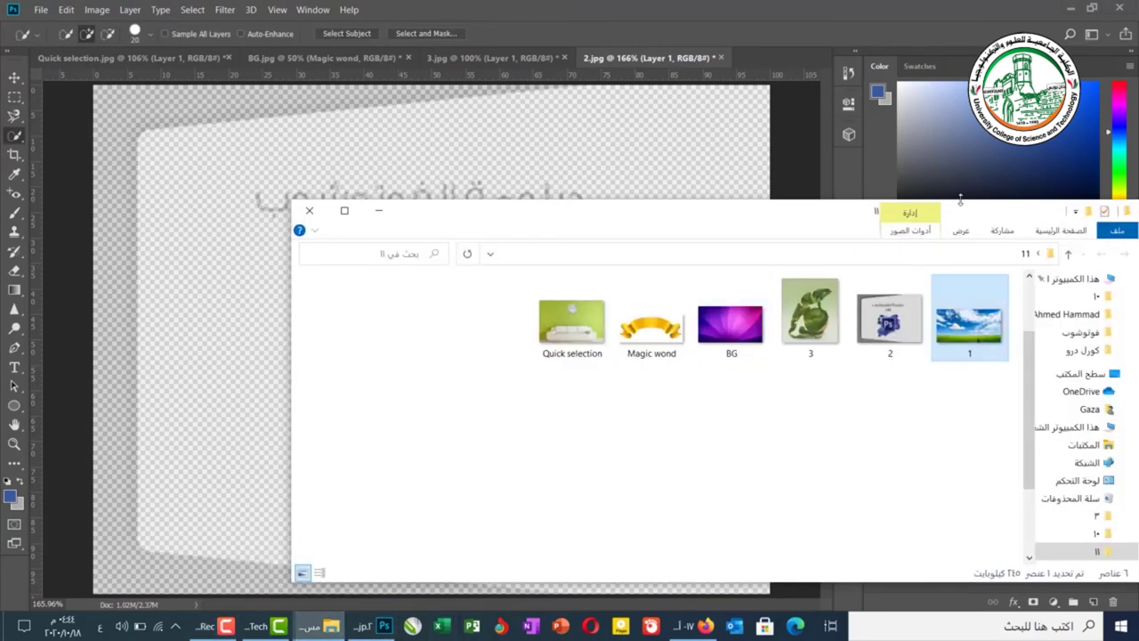
click(788, 58)
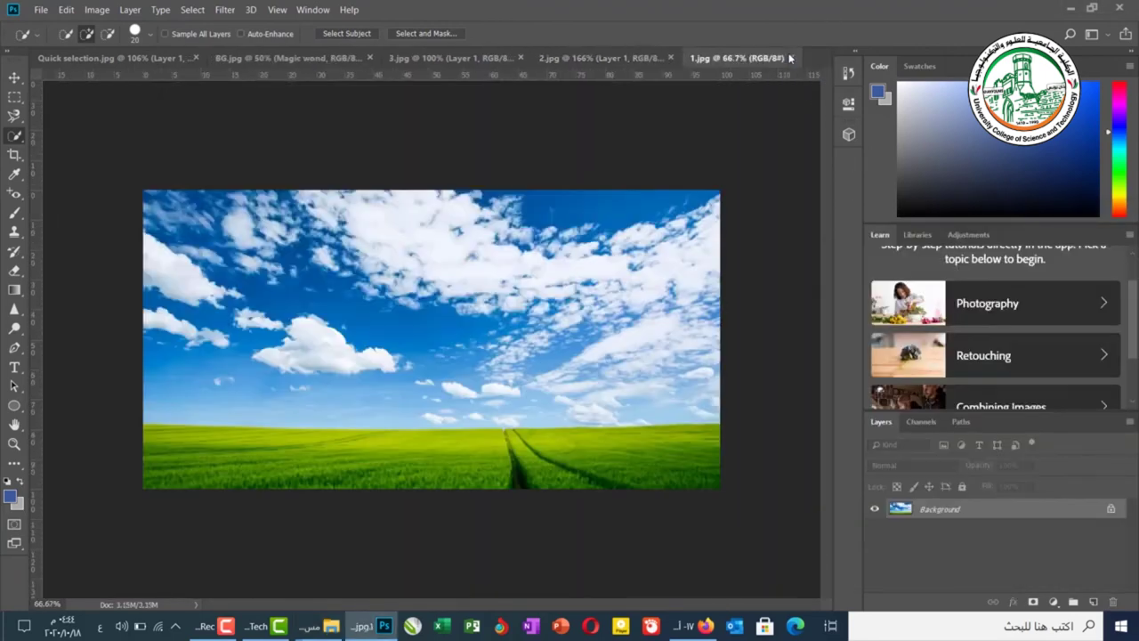
key(ctrl+0)
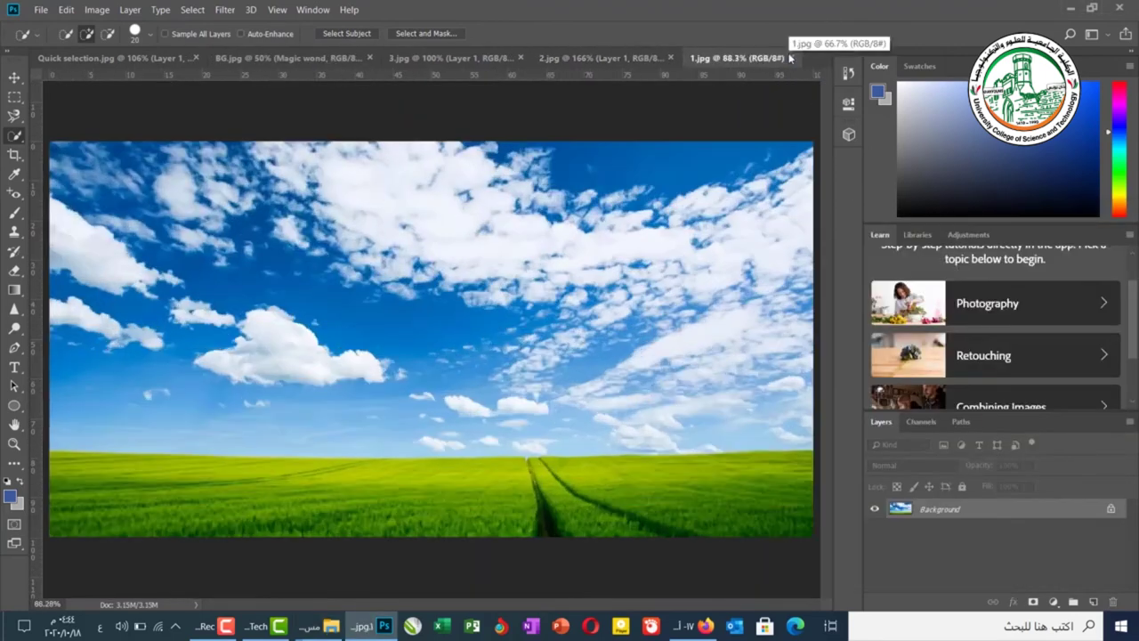
Select the whole sky above the green field with the Quick Selection tool, then deselect it
right_click(18, 142)
click(83, 136)
mouse_move(105, 149)
mouse_down()
mouse_move(354, 232)
mouse_move(339, 189)
mouse_move(311, 183)
mouse_move(458, 208)
mouse_move(698, 182)
mouse_move(734, 194)
mouse_move(778, 241)
mouse_move(769, 303)
mouse_up()
mouse_move(732, 366)
mouse_down()
mouse_move(717, 412)
mouse_move(598, 448)
mouse_move(569, 451)
mouse_move(499, 417)
mouse_move(299, 430)
mouse_move(285, 391)
mouse_move(193, 342)
mouse_move(96, 229)
mouse_move(53, 265)
mouse_up()
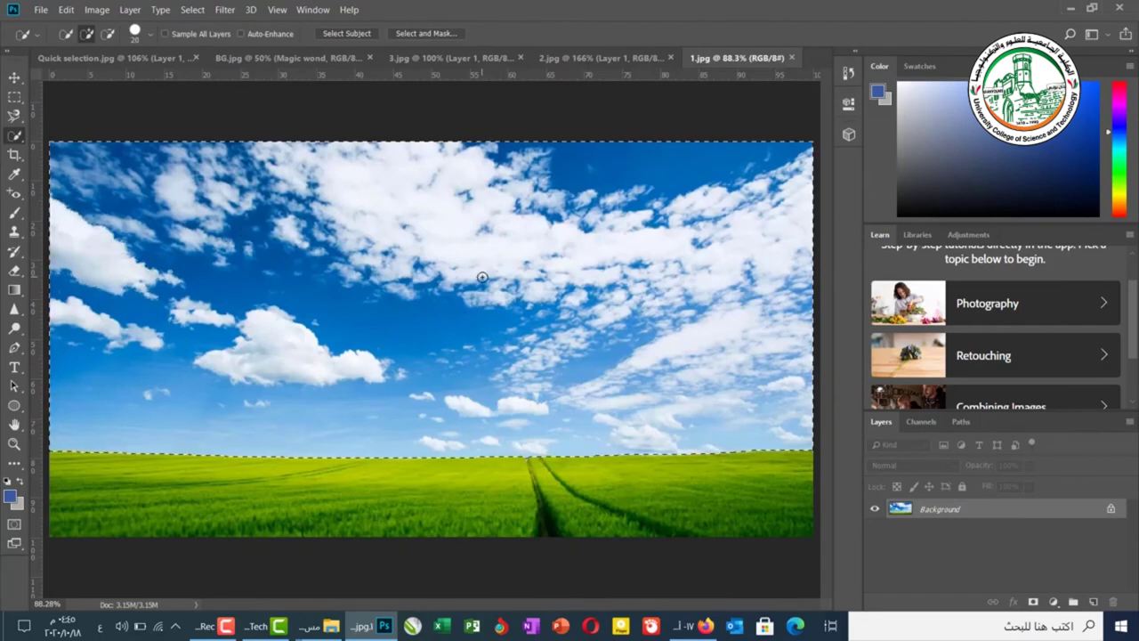
right_click(517, 237)
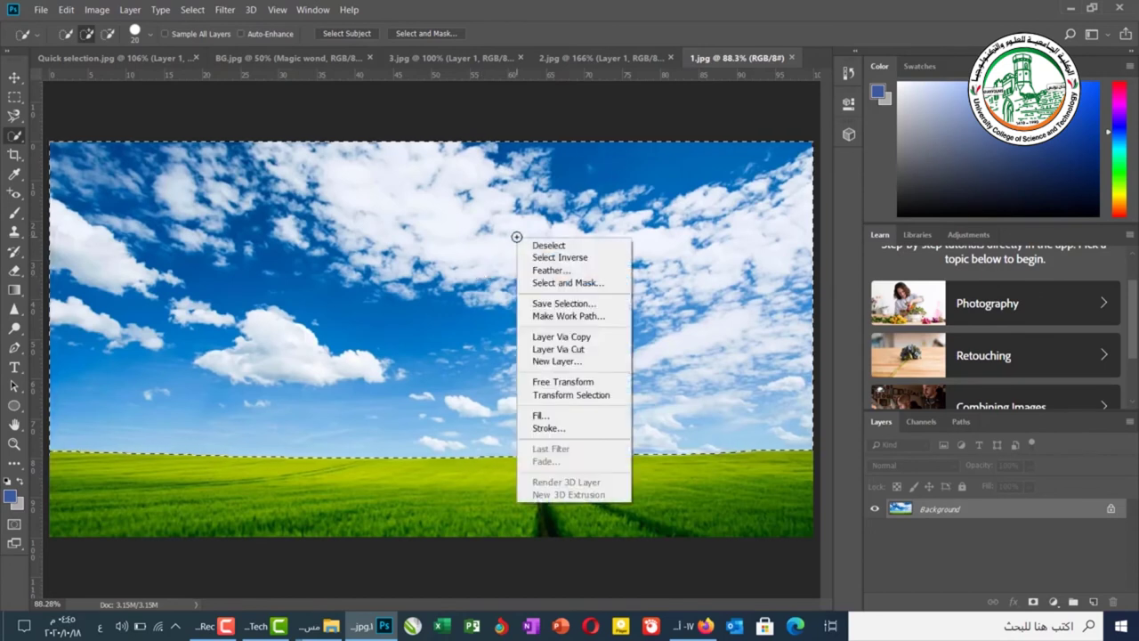
click(574, 251)
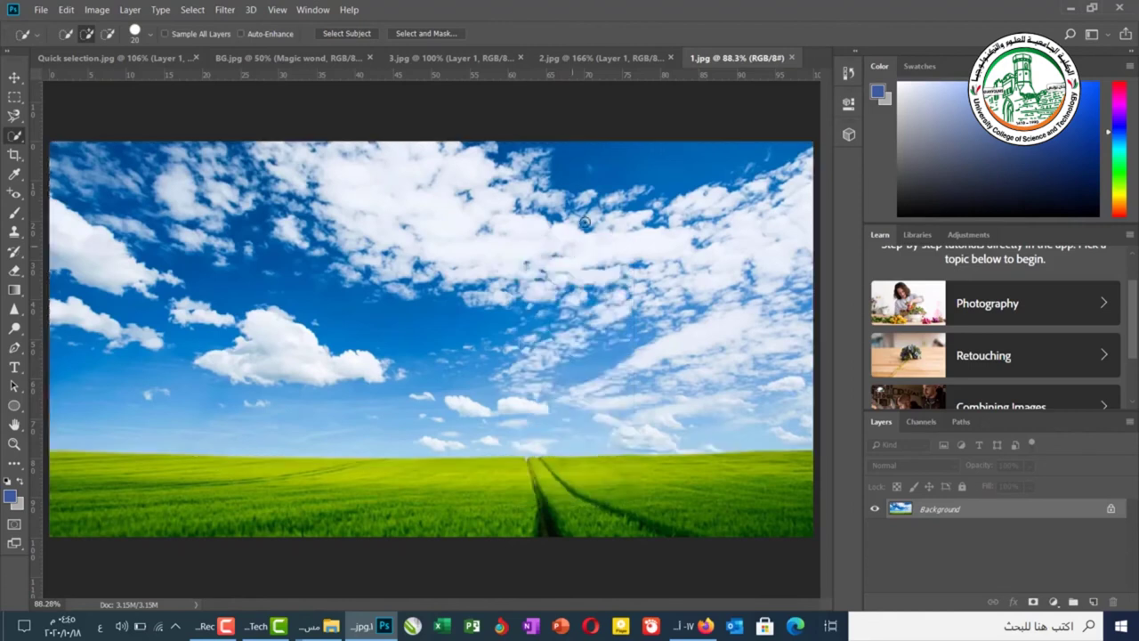
Select the whole sky with the Quick Selection tool and invert the selection to the green field
click(347, 271)
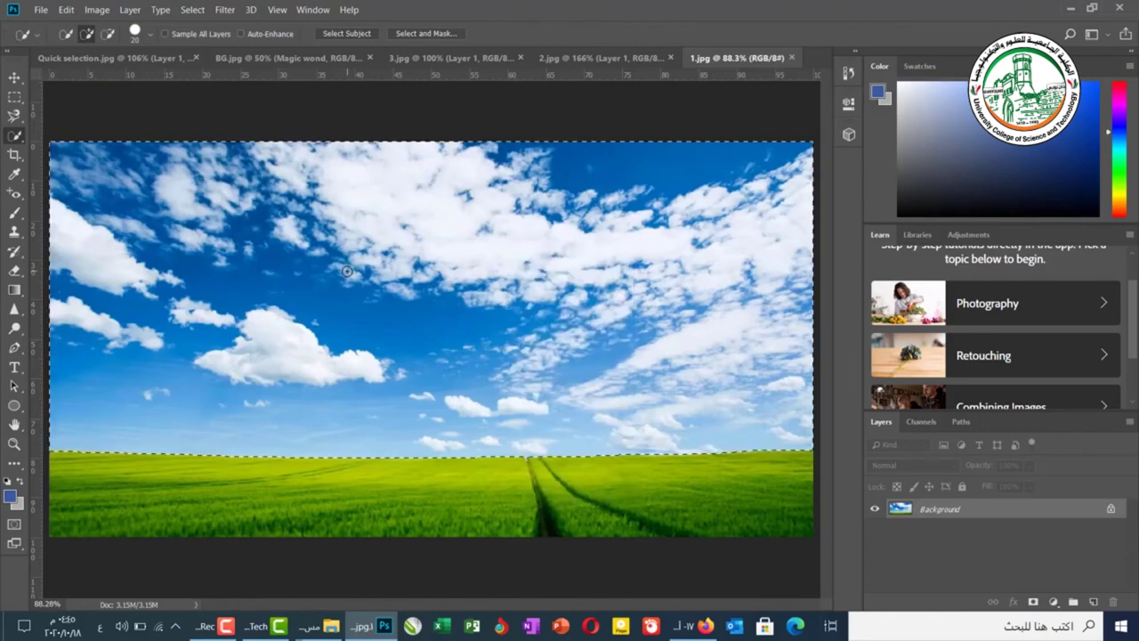
right_click(360, 220)
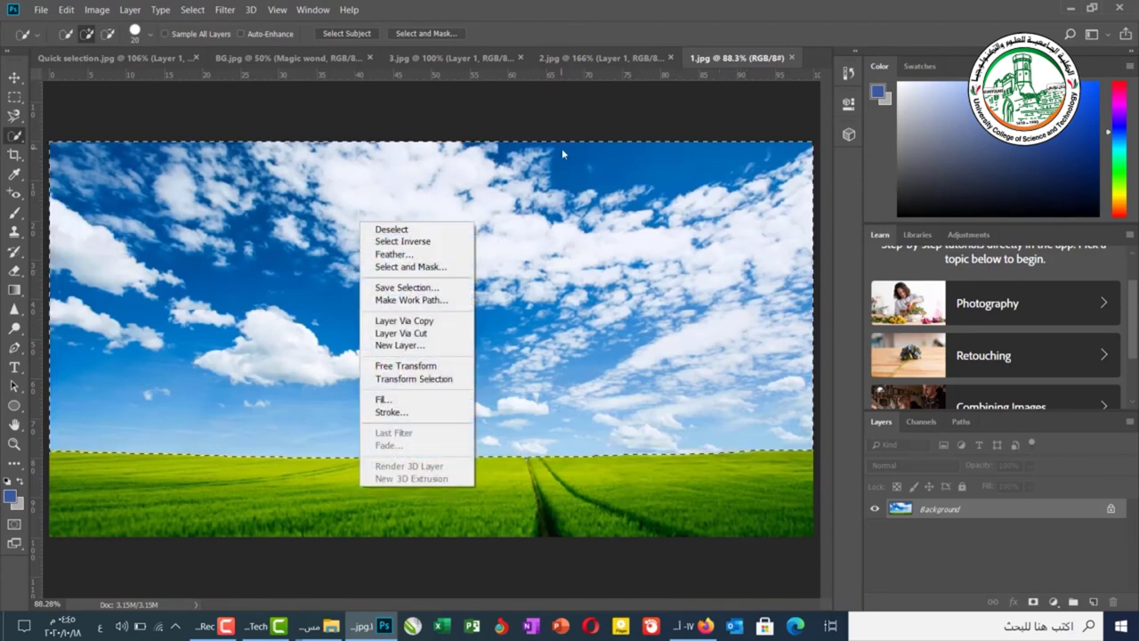
click(429, 242)
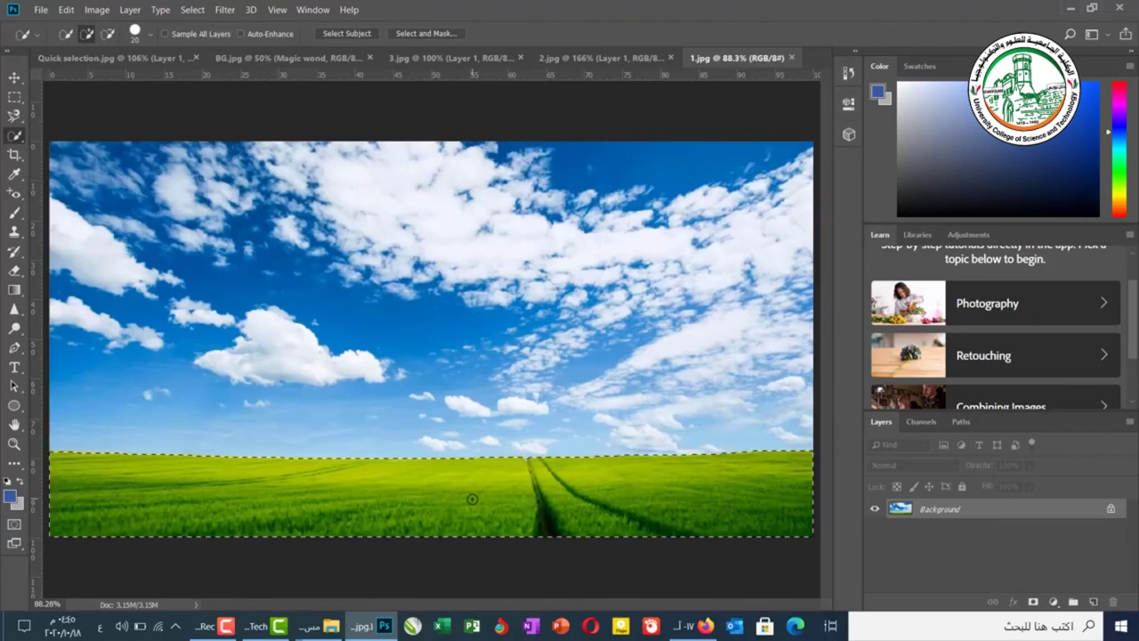
Try a Hue/Saturation adjustment on the selected grass with Hue -28 and Saturation +21, then cancel it
click(97, 9)
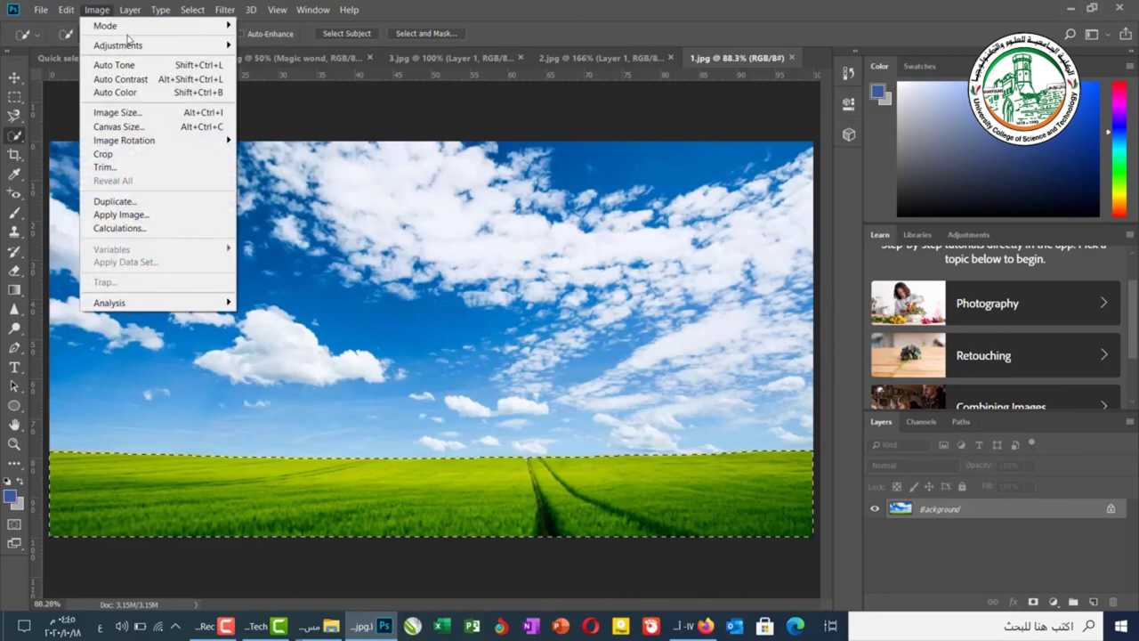
mouse_move(133, 45)
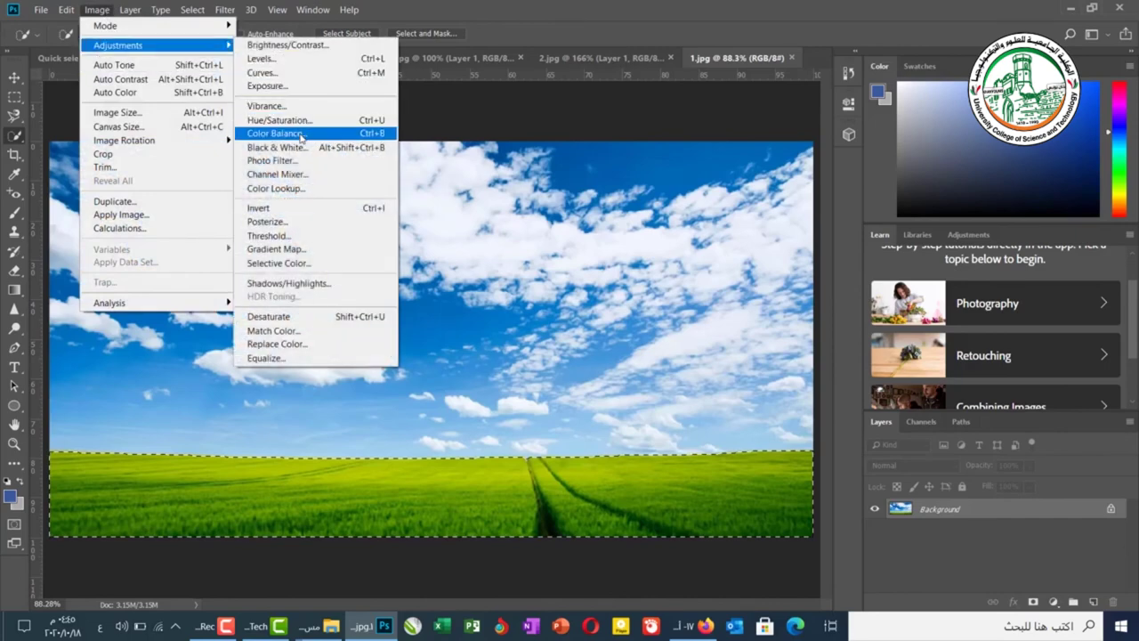
click(577, 213)
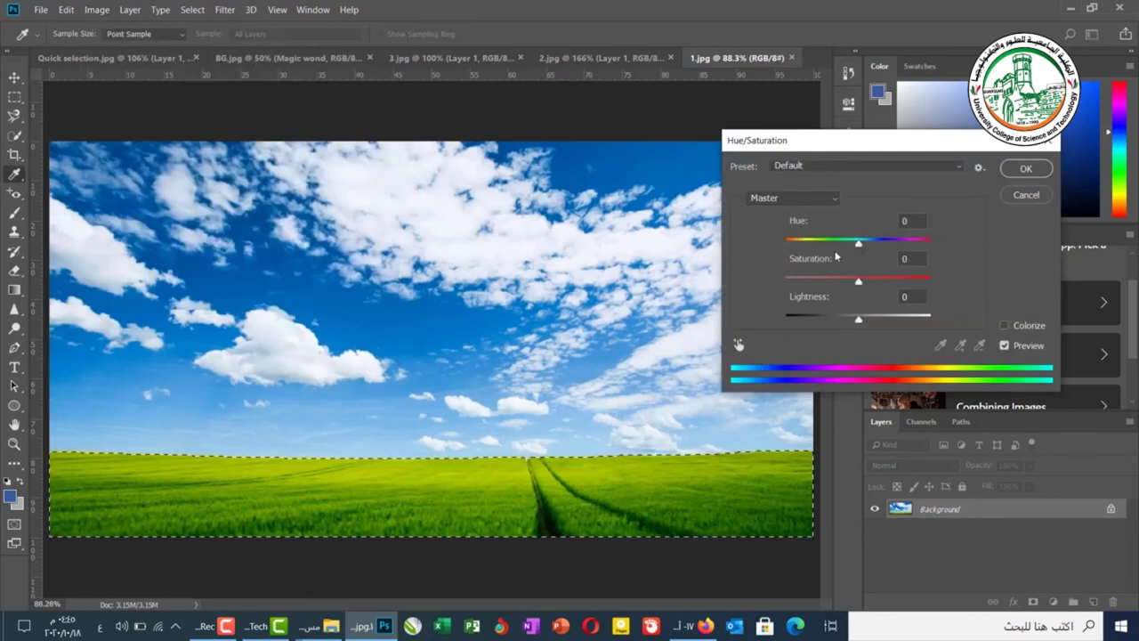
drag(858, 242, 876, 287)
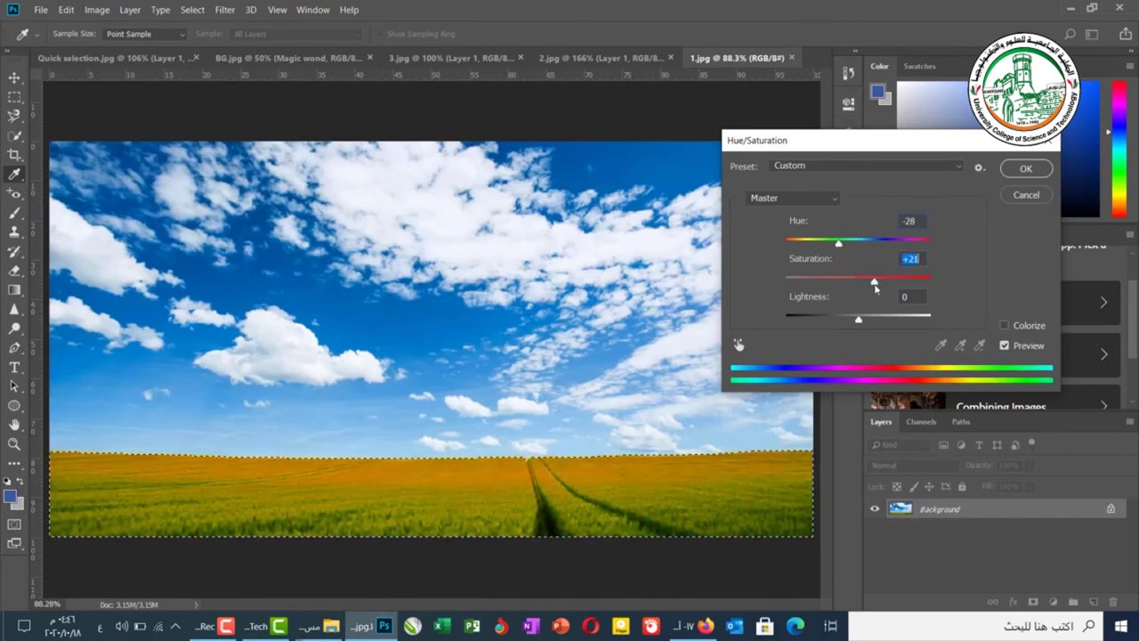
click(1019, 195)
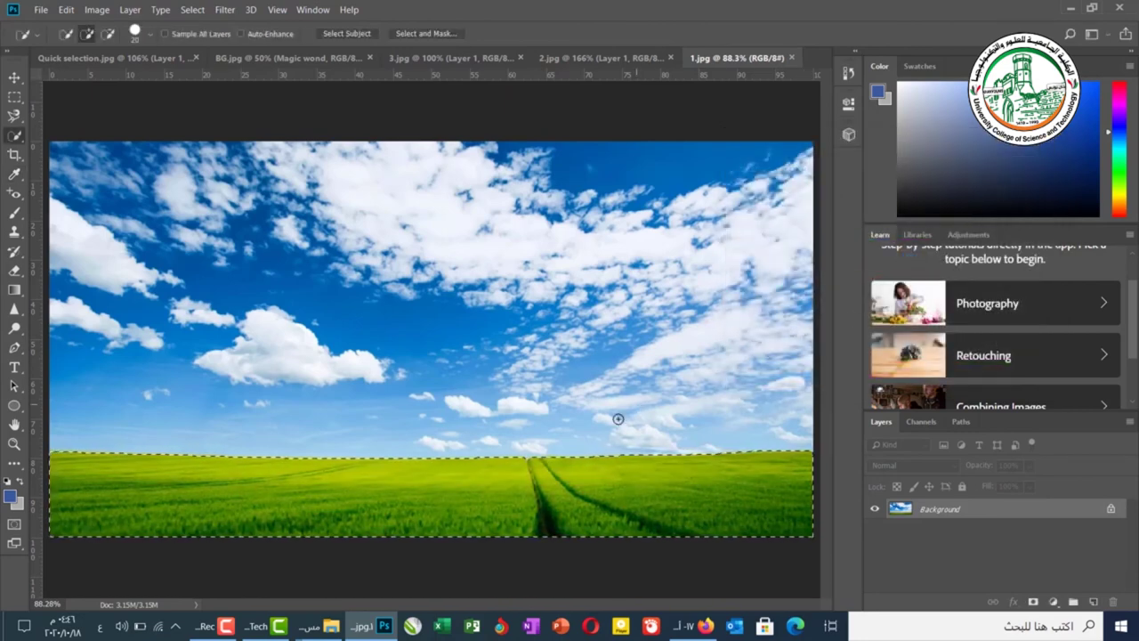
right_click(417, 503)
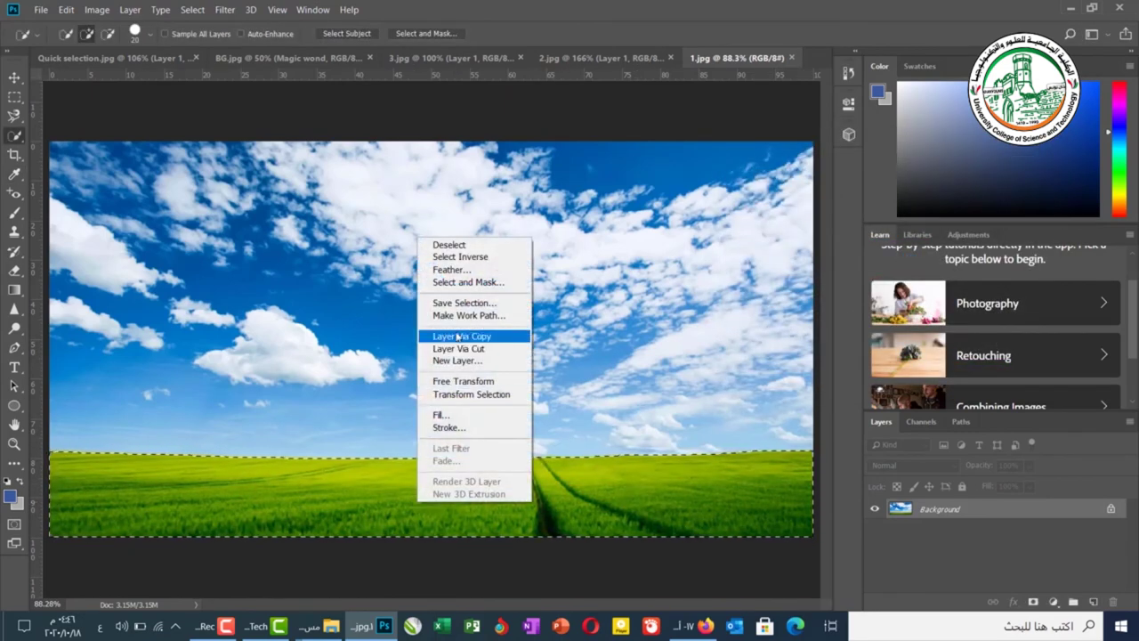
click(466, 271)
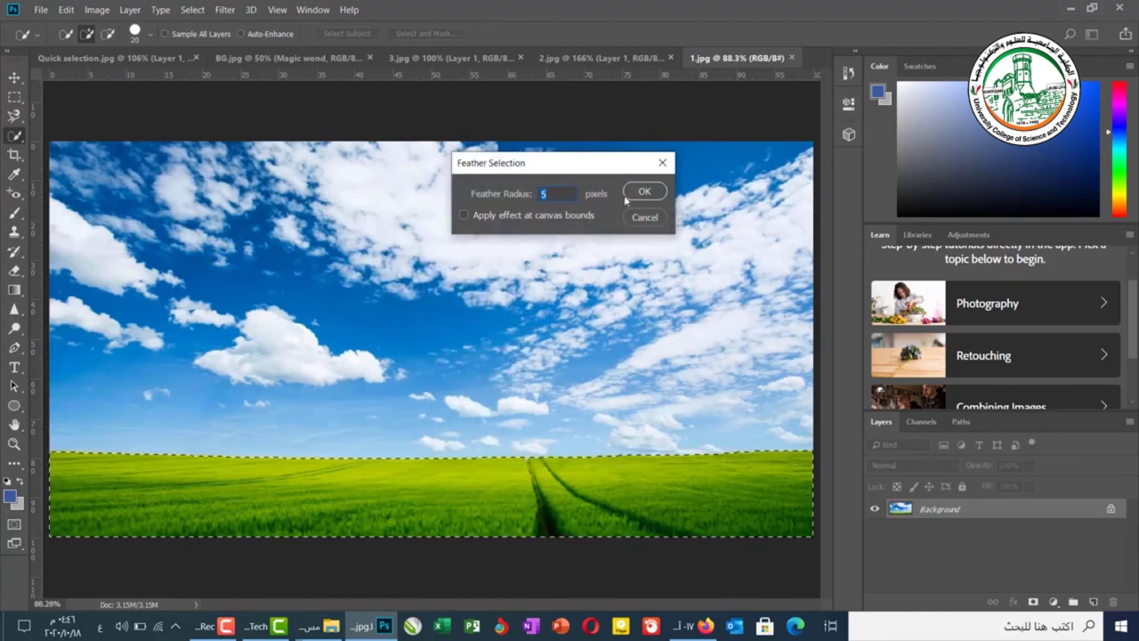
click(630, 216)
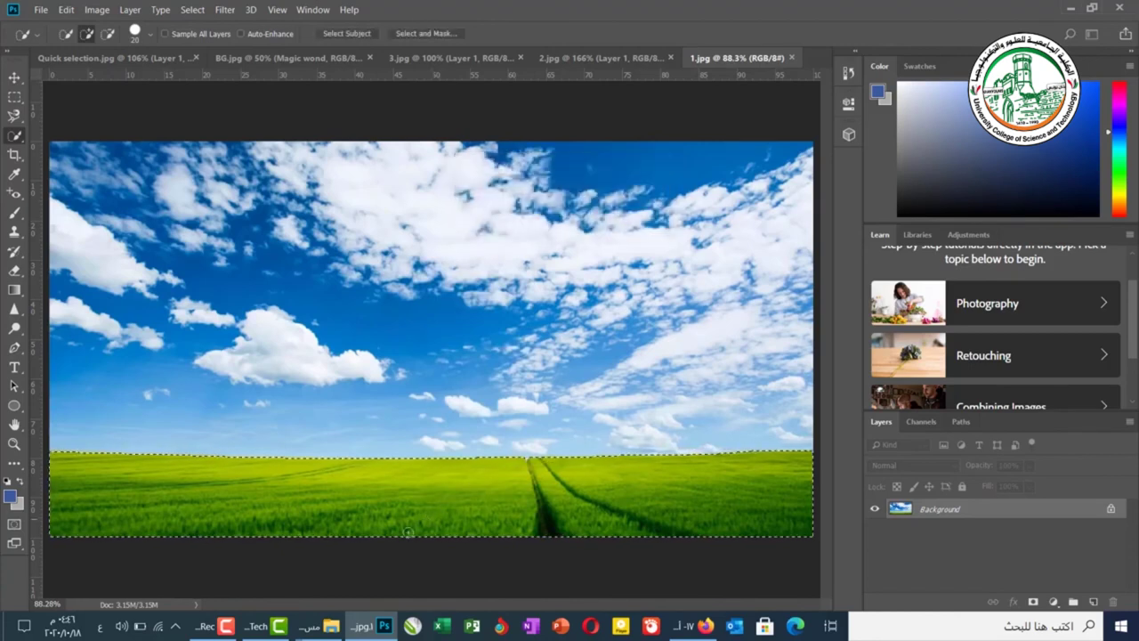
Save the field selection as a new channel named "grass" in the 1.jpg document
right_click(421, 511)
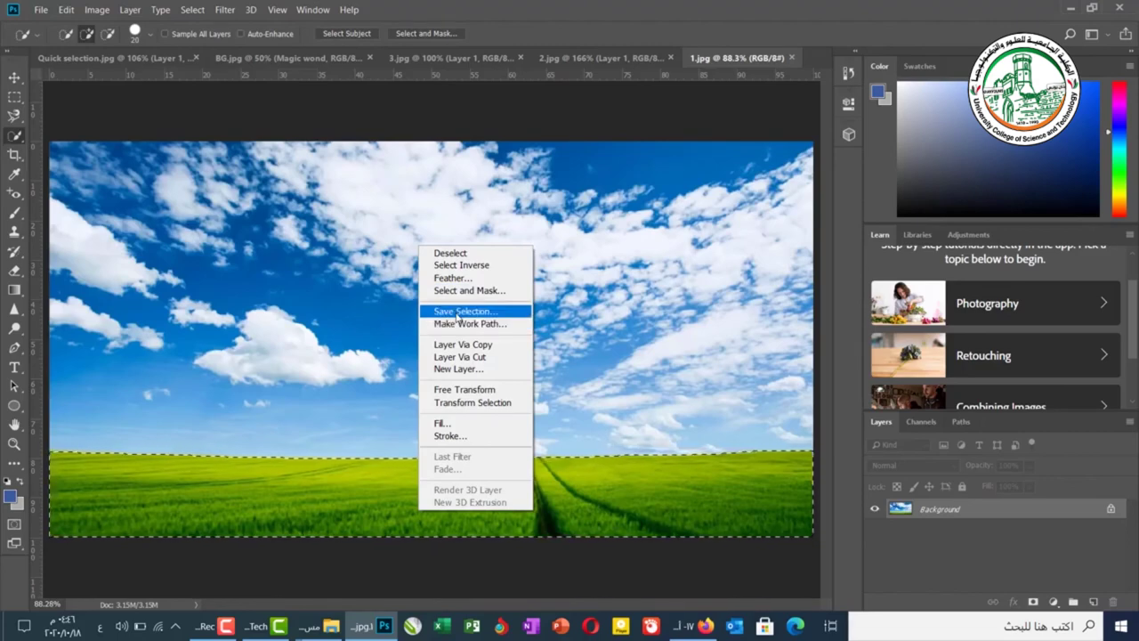
click(457, 313)
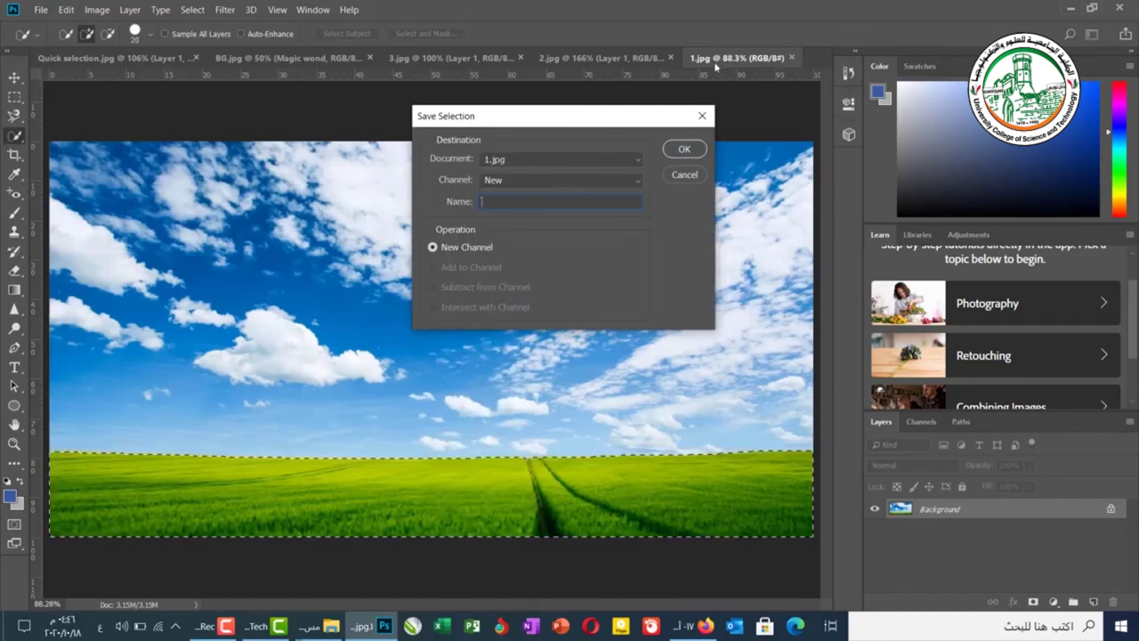
click(634, 156)
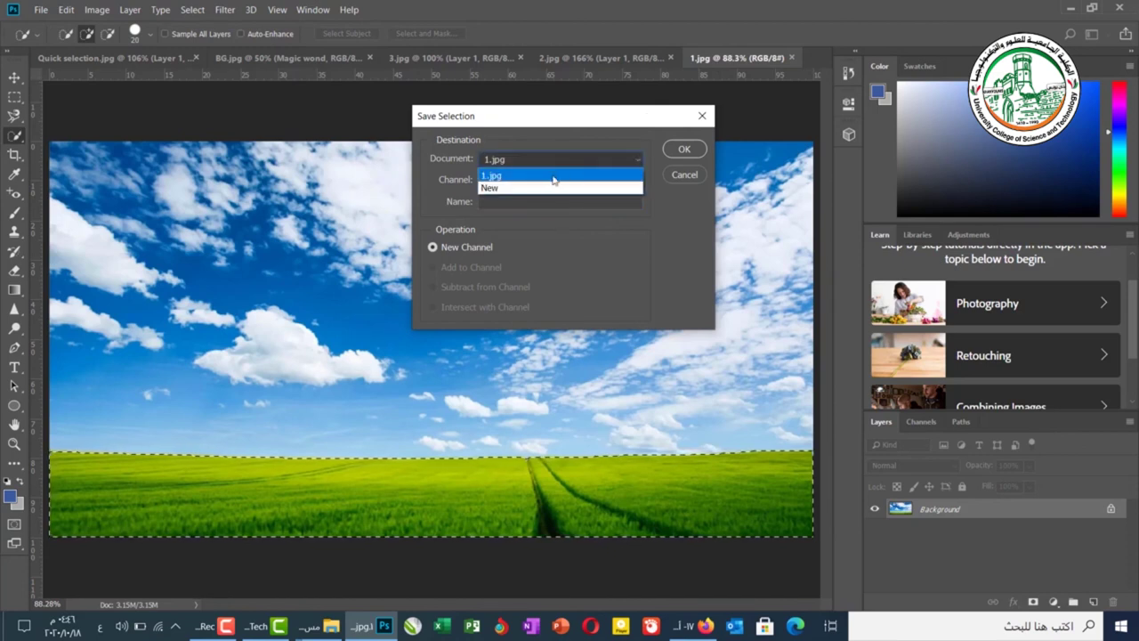
click(503, 187)
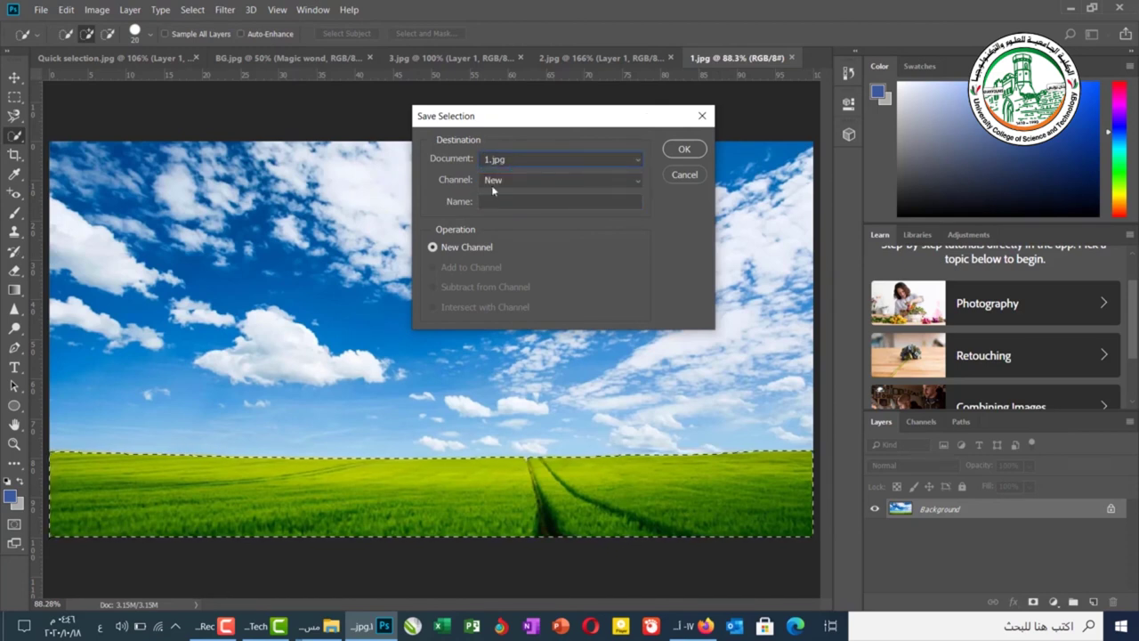
click(500, 186)
click(500, 186)
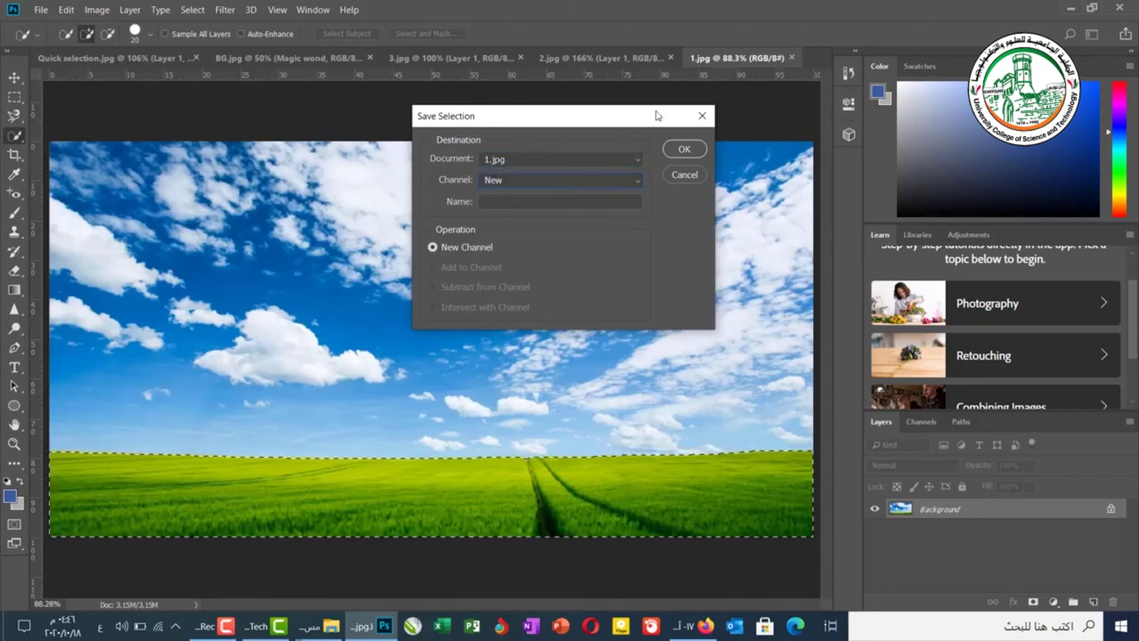
click(527, 199)
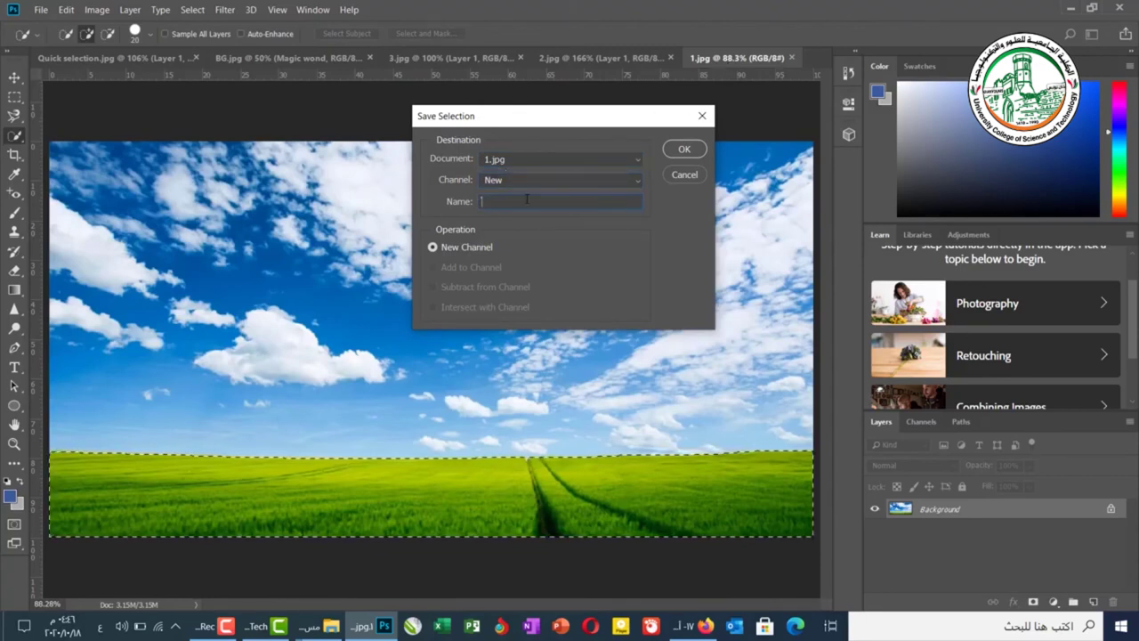
key(alt+shift)
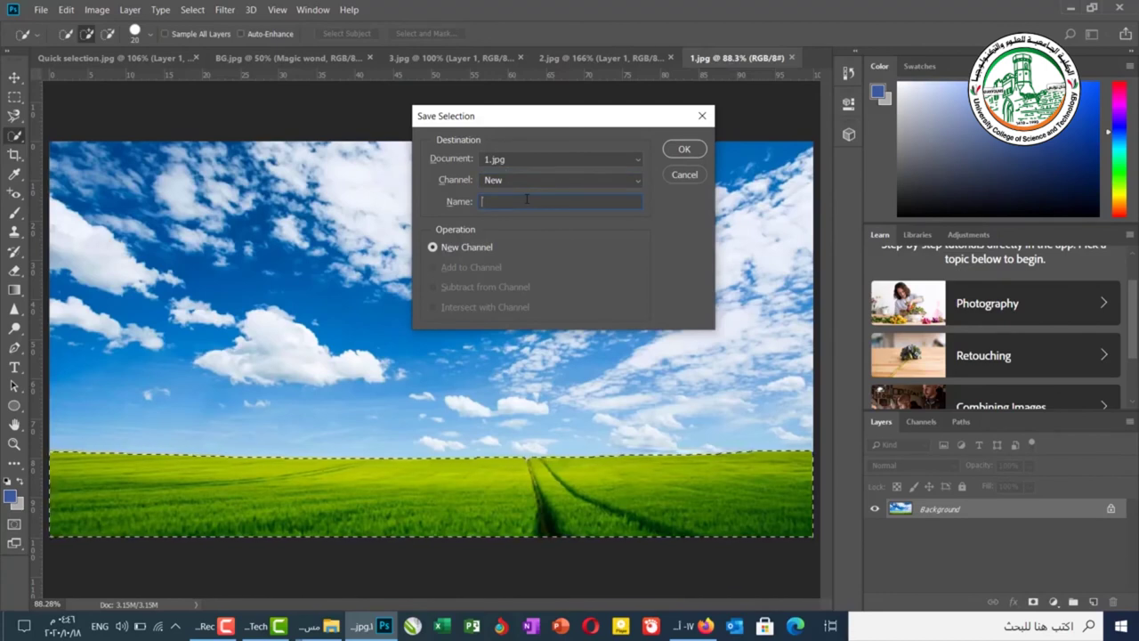
text(grass)
click(676, 150)
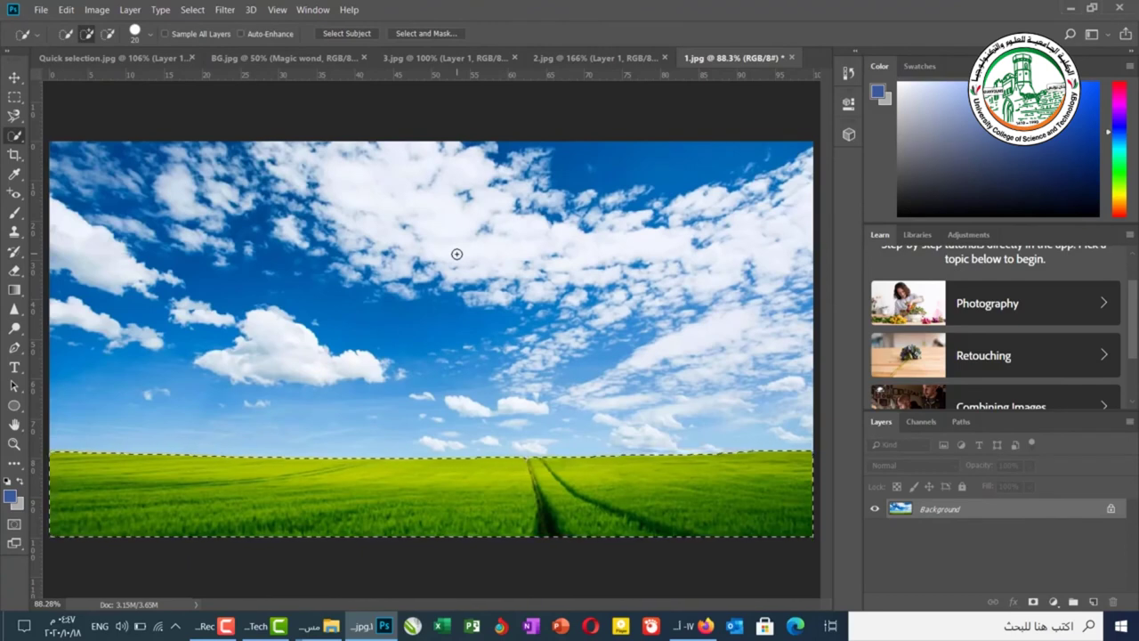
Deselect the field and, with the Rectangular Marquee tool, load the saved "grass" channel from 1.jpg as a new selection
click(14, 116)
click(15, 96)
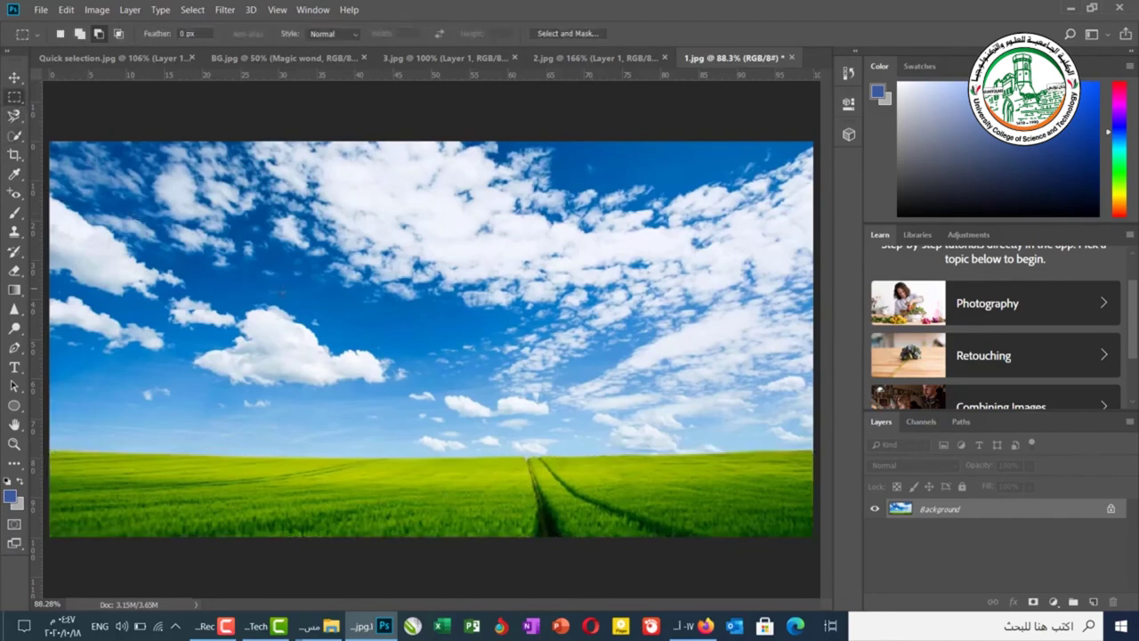
right_click(343, 248)
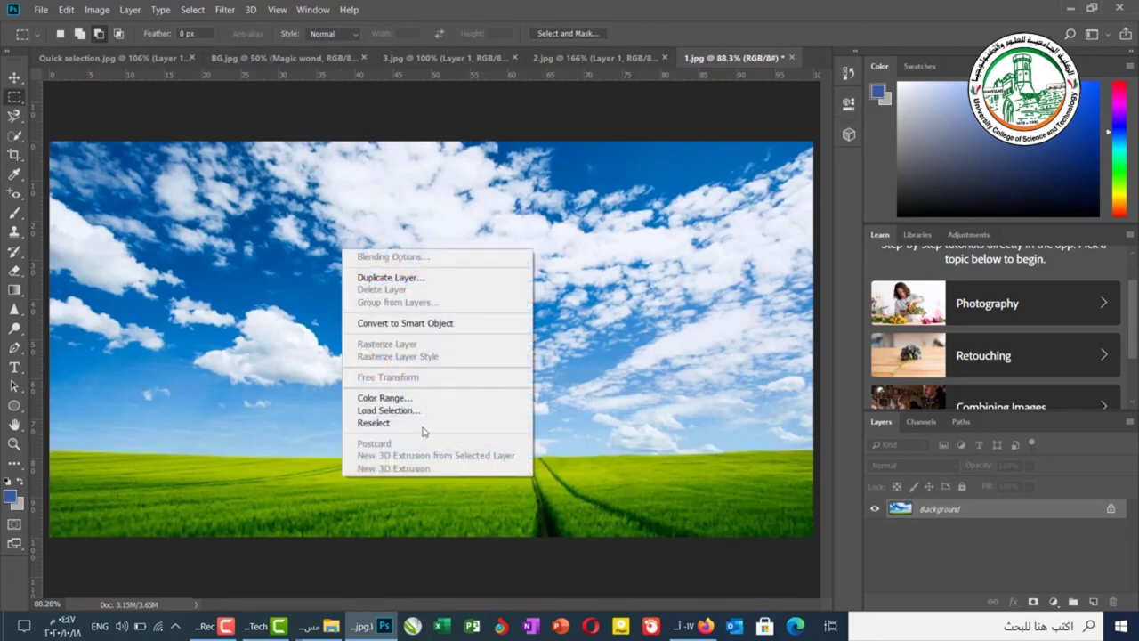
click(392, 410)
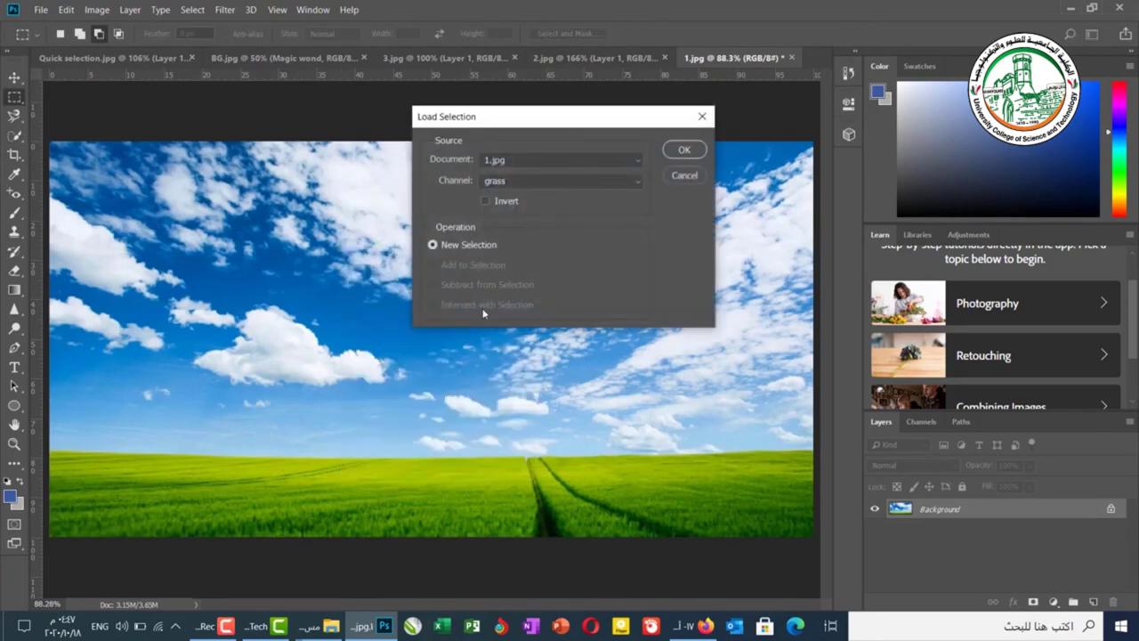
click(484, 164)
click(485, 172)
click(684, 150)
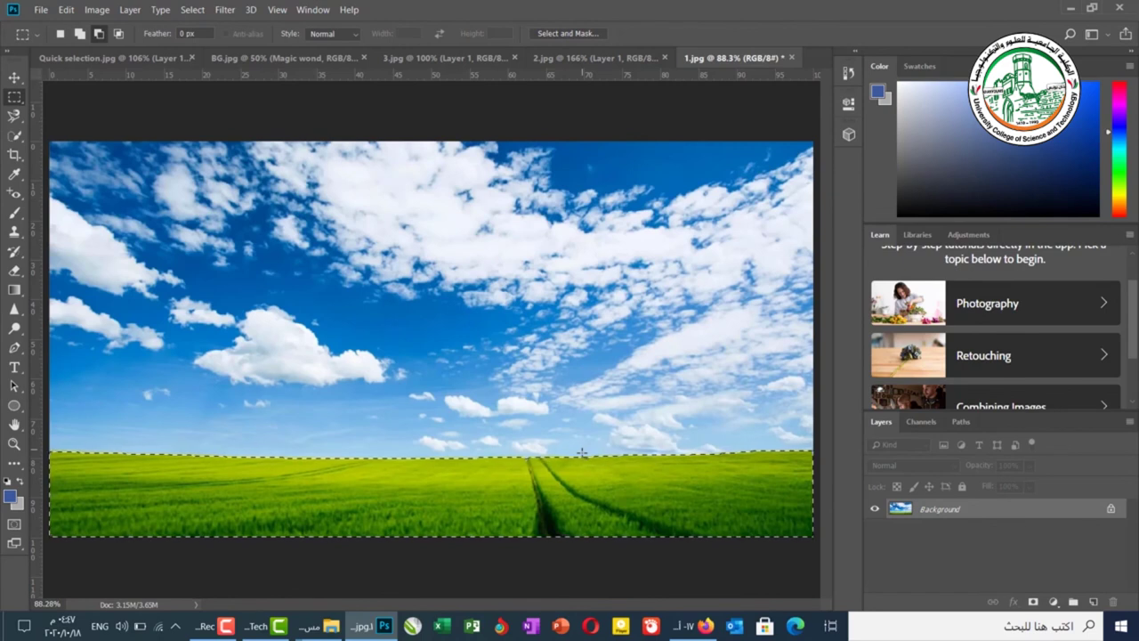
Copy the selected grass to a new layer, hide and show the Background layer to check it, and undo the copy
right_click(534, 478)
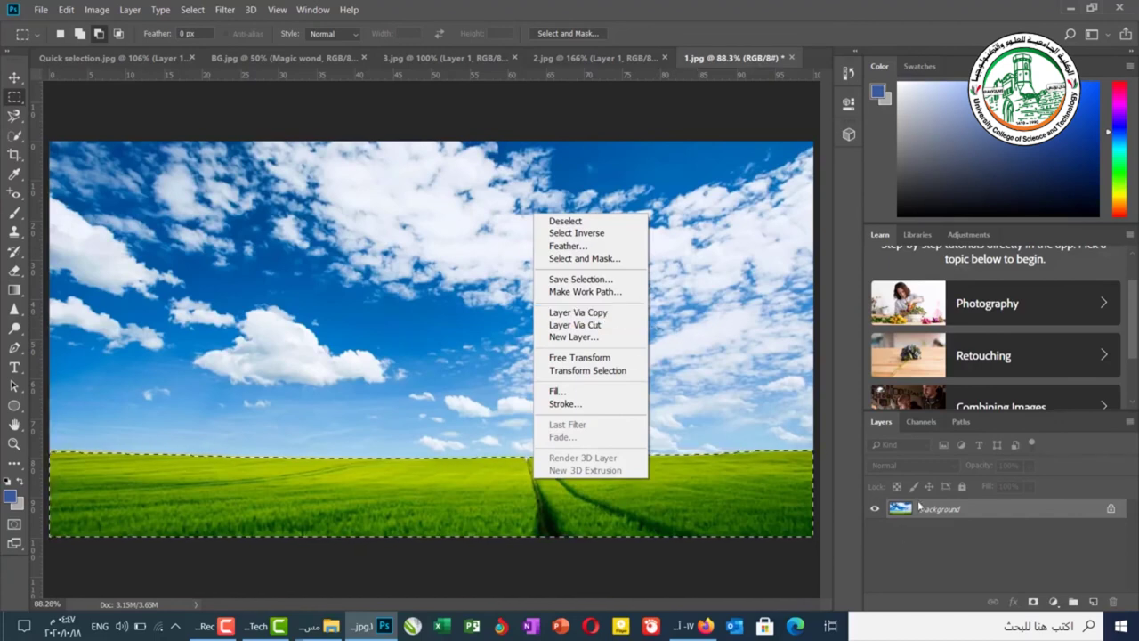
click(575, 314)
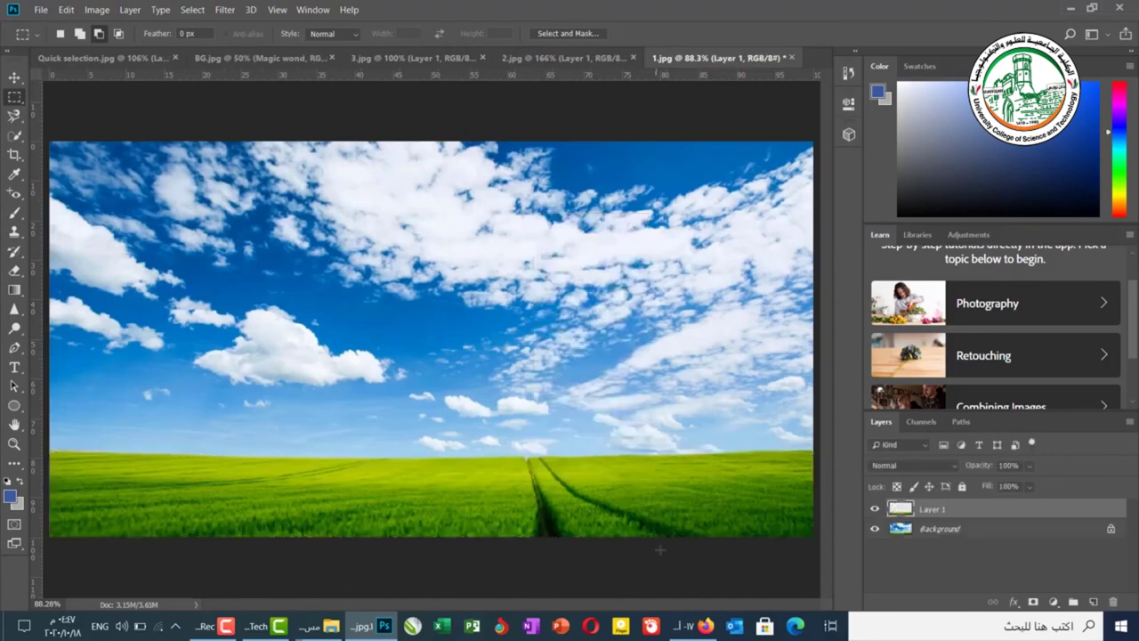
click(874, 530)
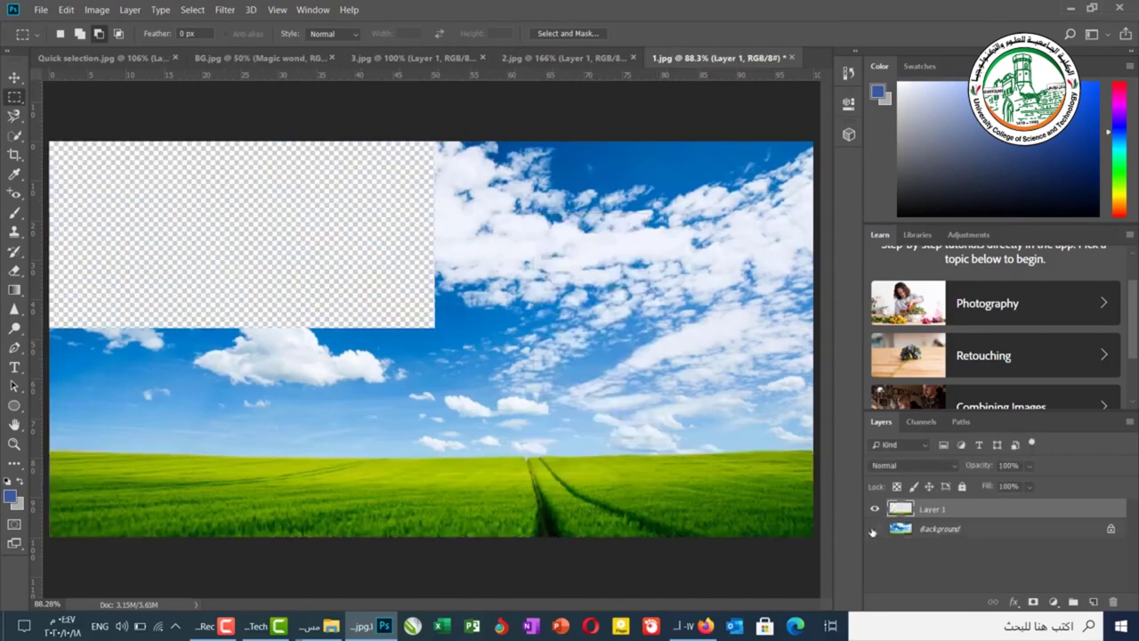
click(875, 529)
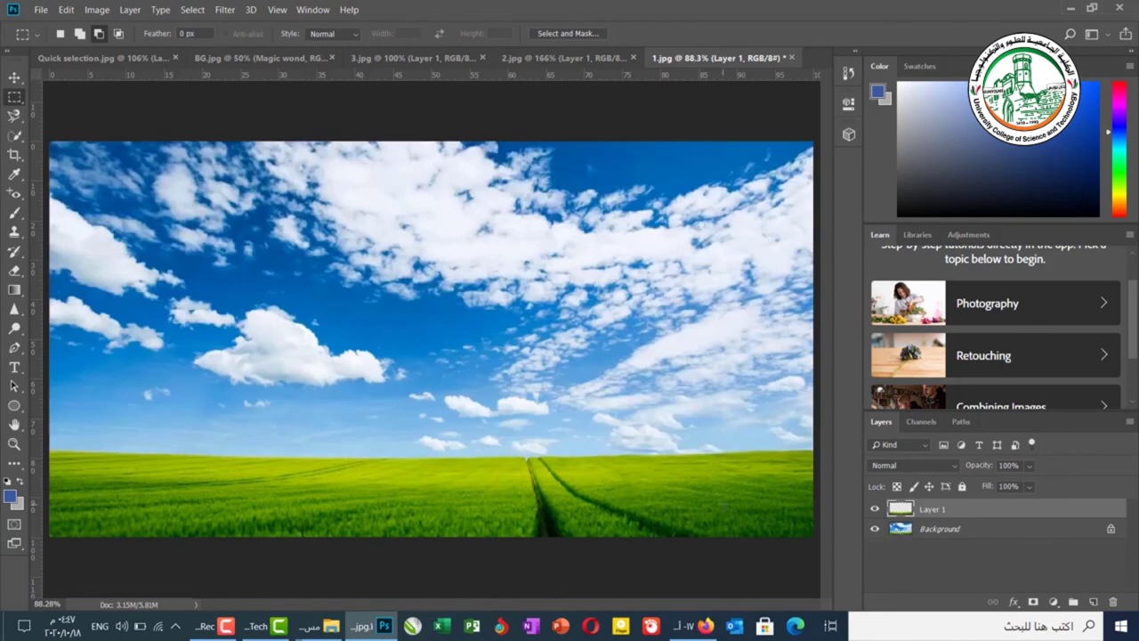
key(ctrl+z)
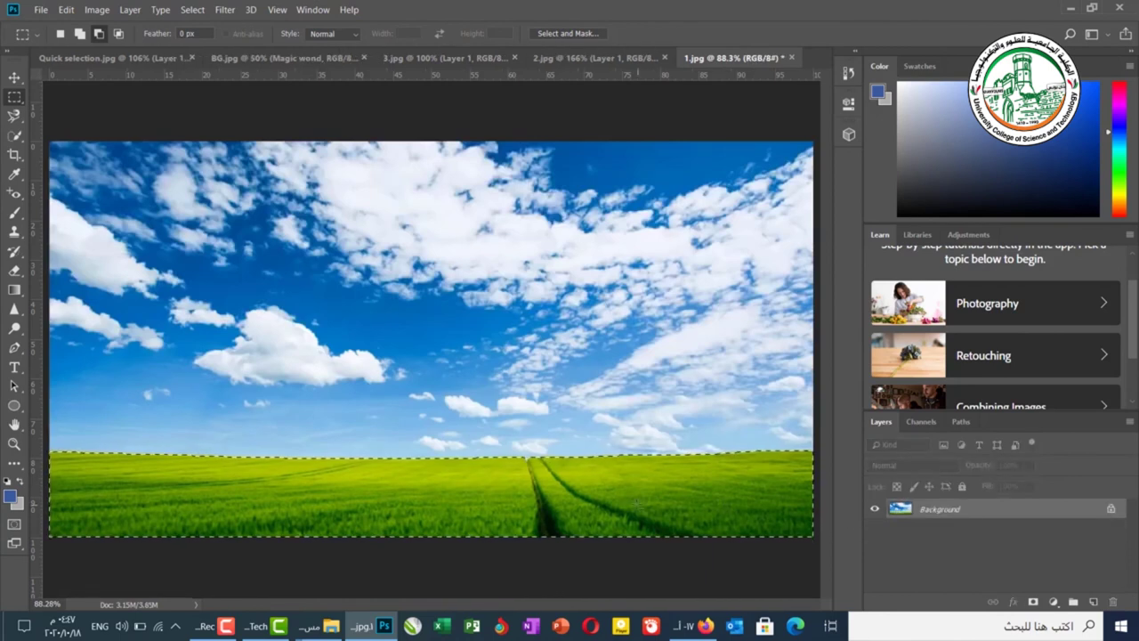
Cut the selected grass to a new layer, toggle both layers' visibility to compare them, and undo the cut
right_click(637, 503)
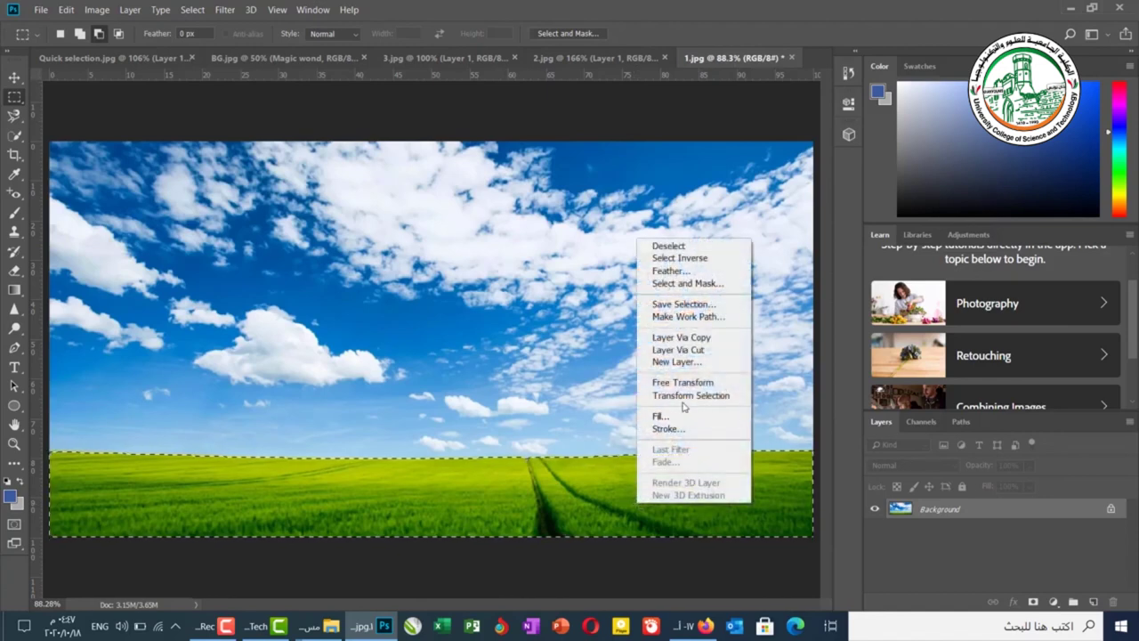
click(667, 351)
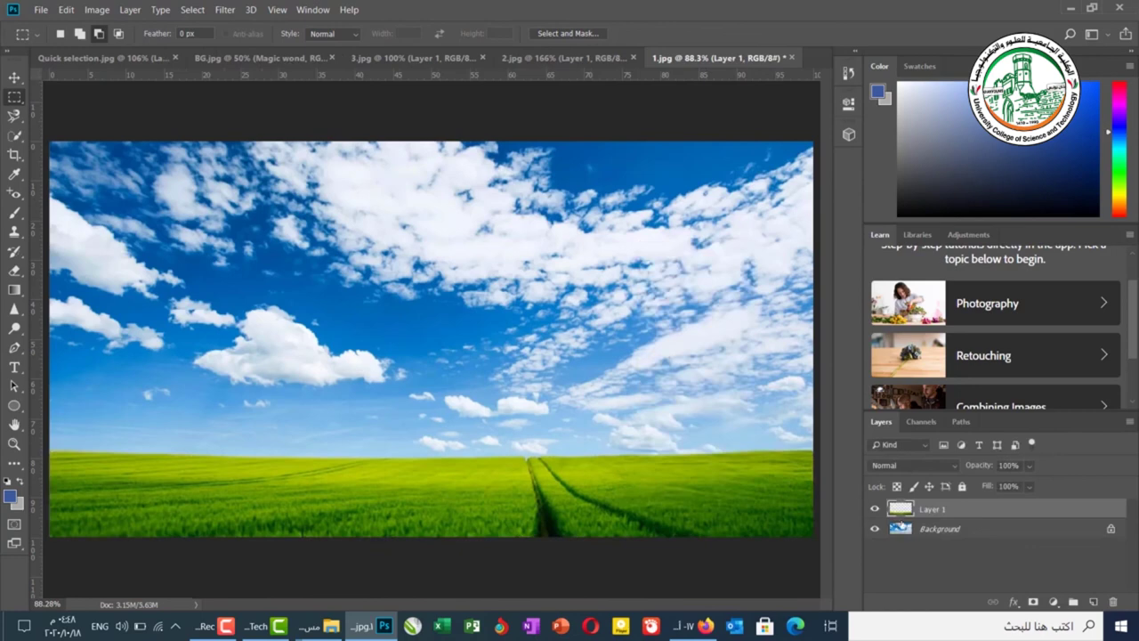
click(875, 529)
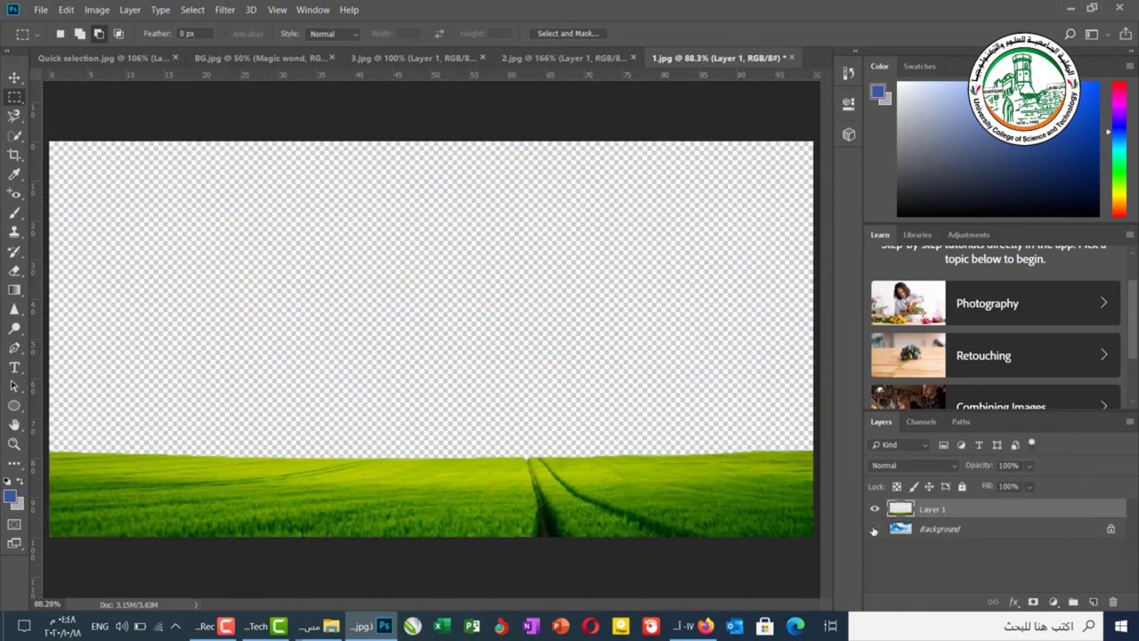
click(874, 508)
click(874, 529)
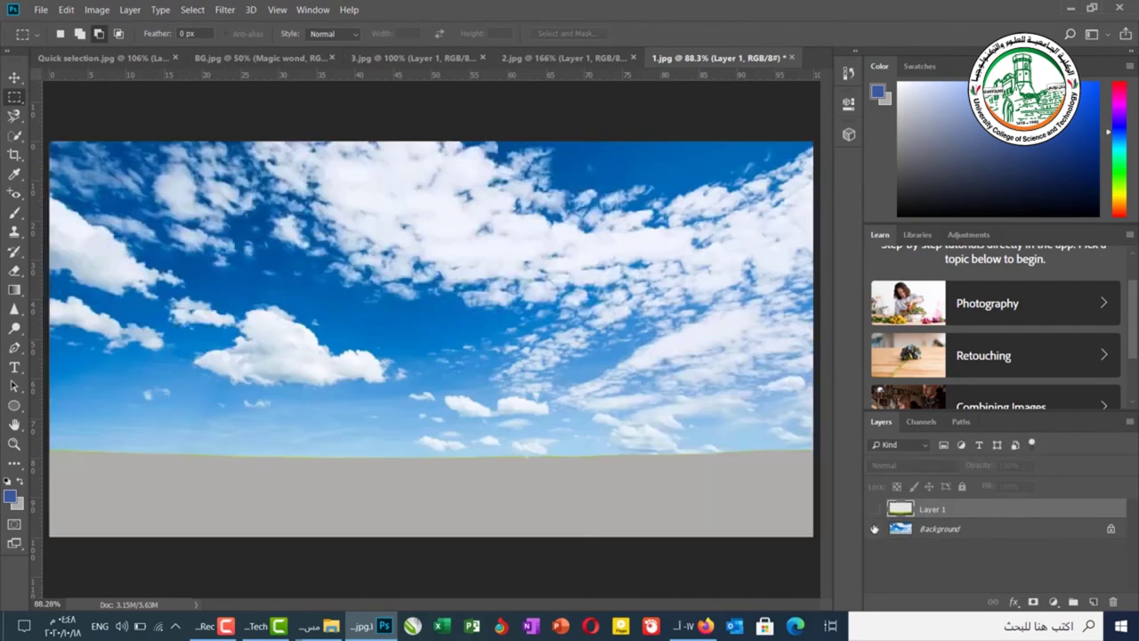
click(876, 508)
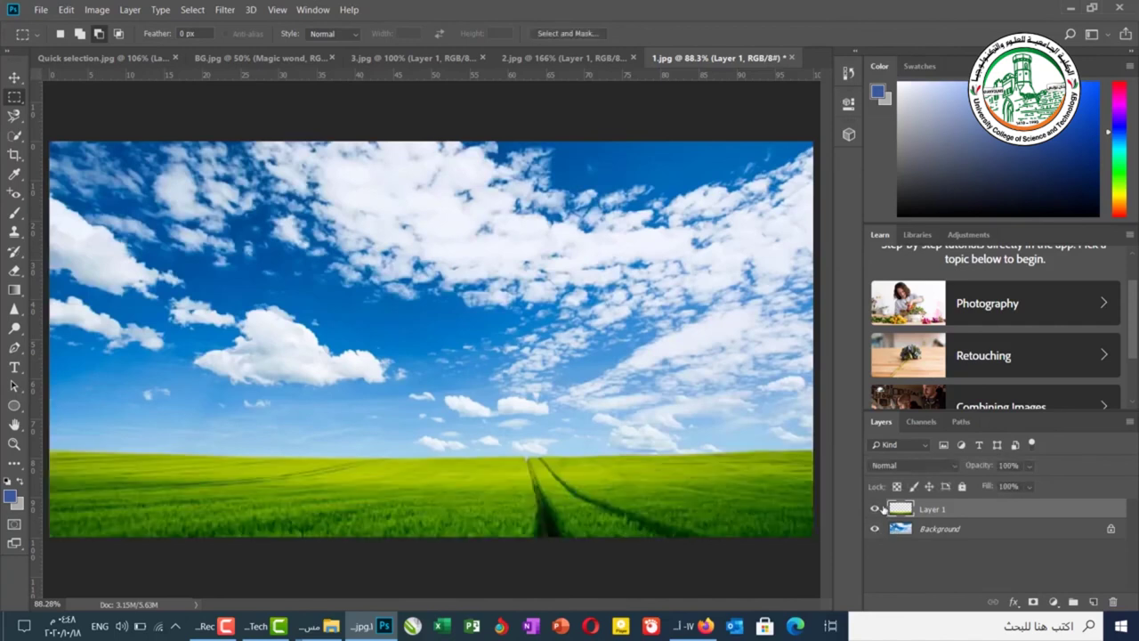
key(ctrl+e)
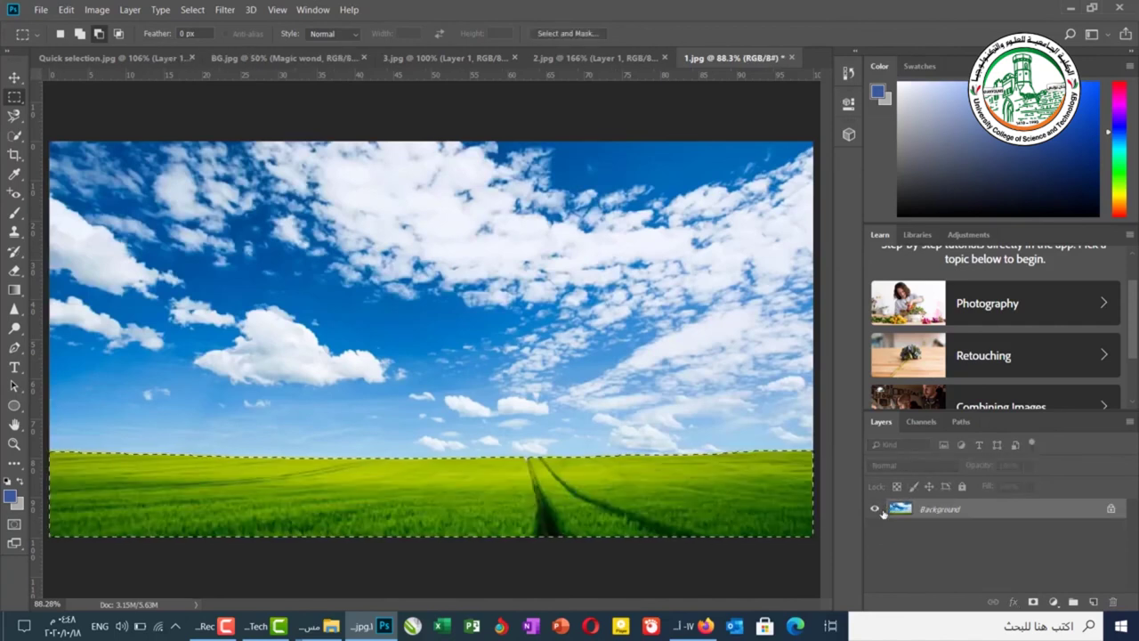
Free-transform the selected grass to about 102.26% width and 131.33% height, extending it upward into the sky, and apply the transform
right_click(692, 250)
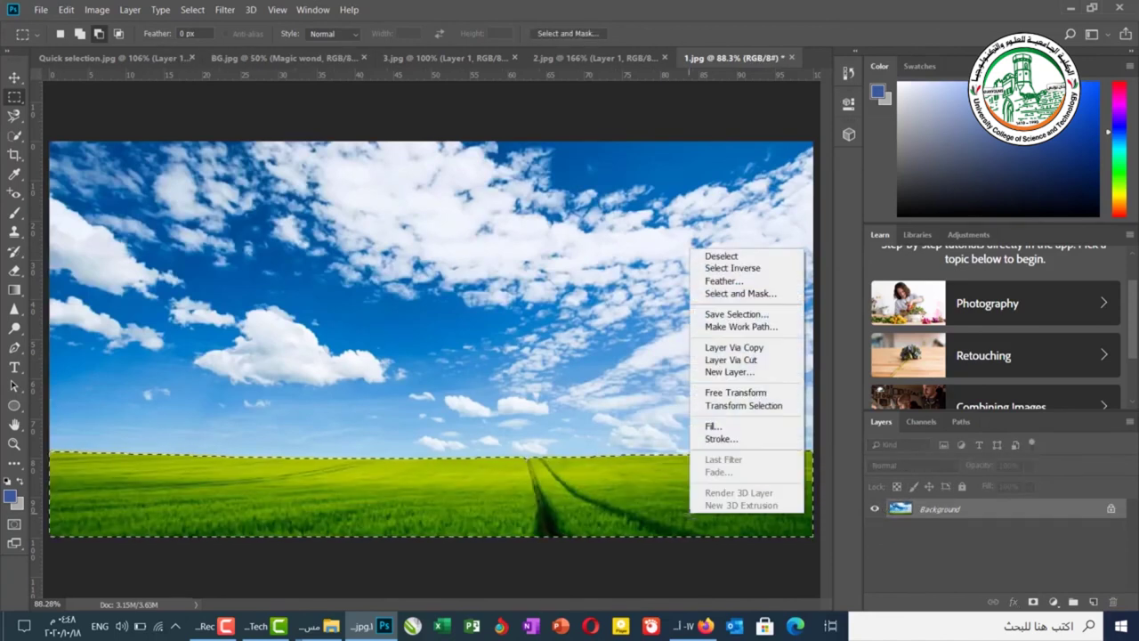
click(739, 397)
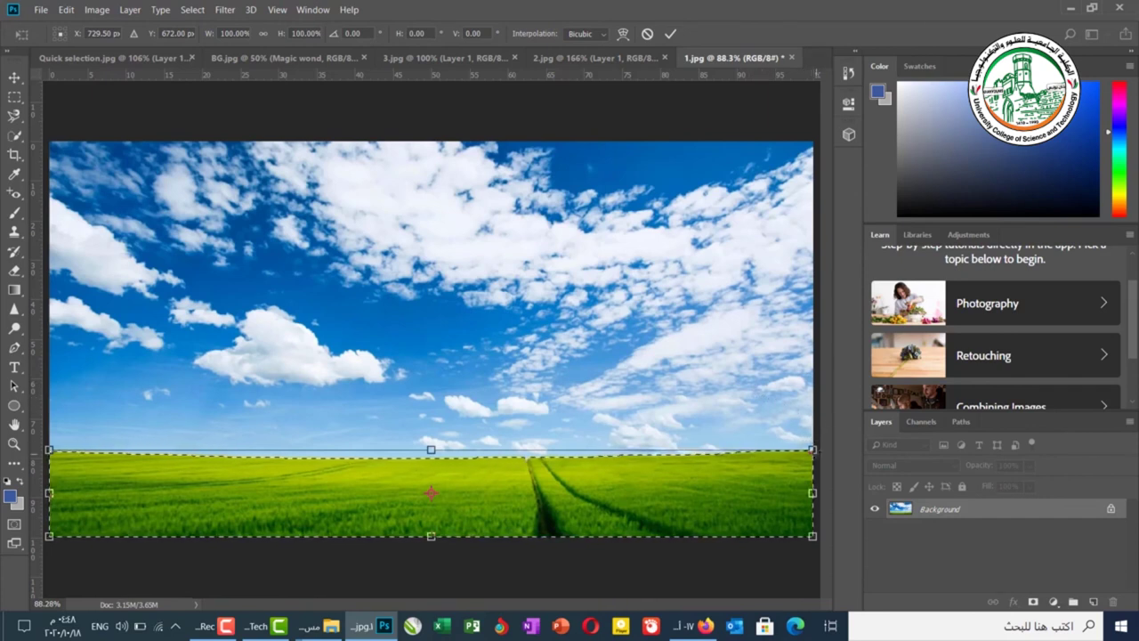
drag(812, 449, 821, 422)
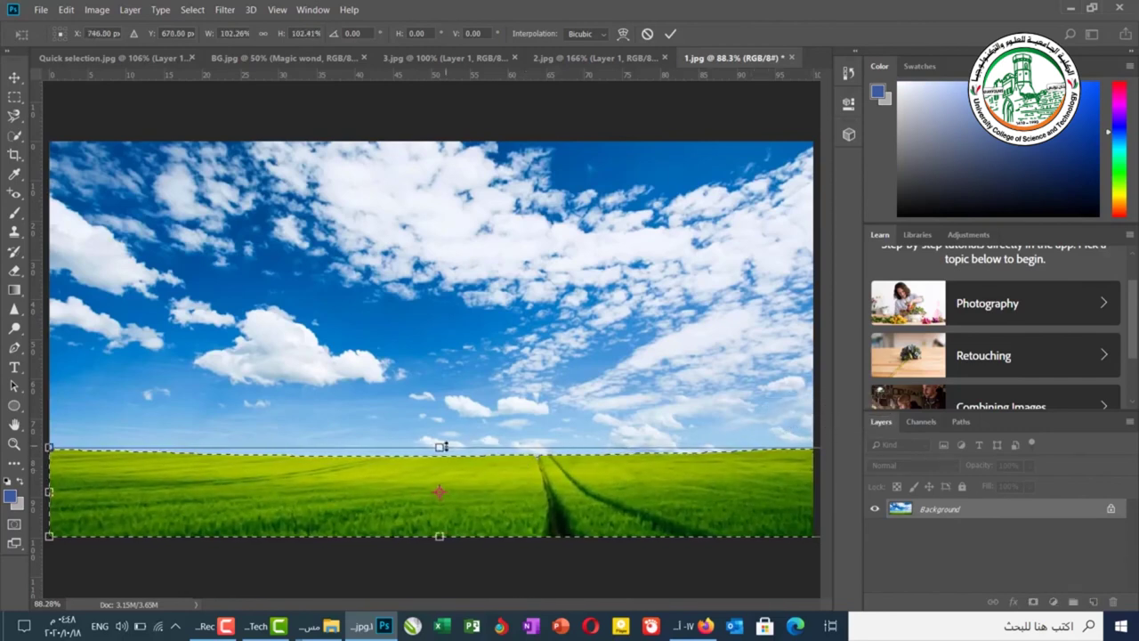
drag(442, 446, 449, 422)
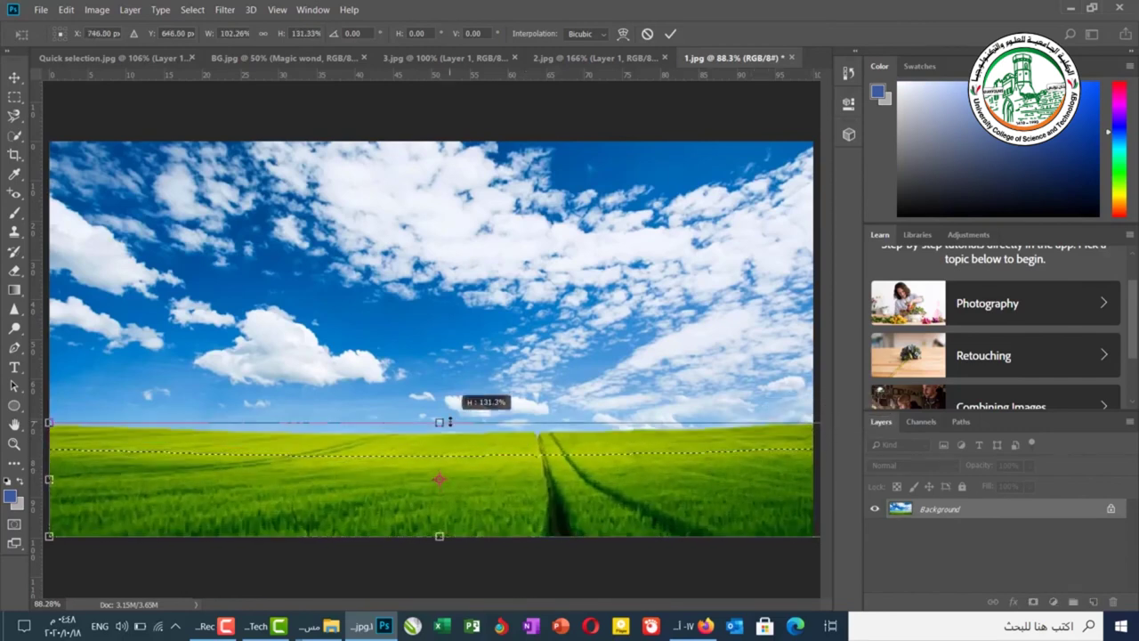
right_click(525, 467)
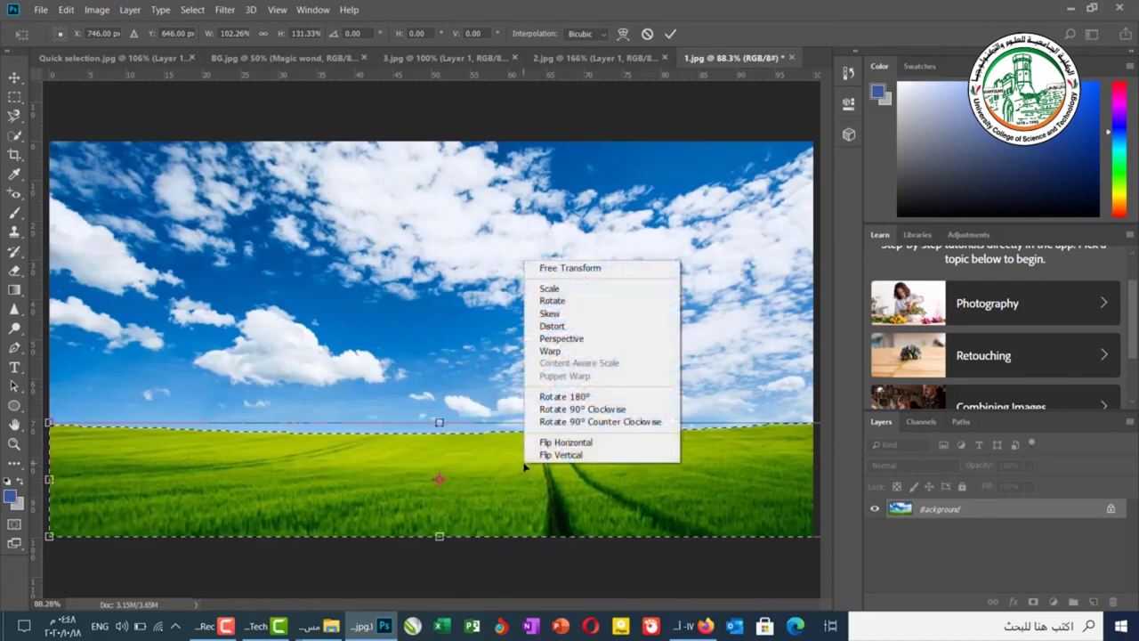
key(Escape)
key(Return)
Fill the grass selection with the custom colour b2bb8e in Normal mode at 100% opacity, and undo the fill
right_click(468, 439)
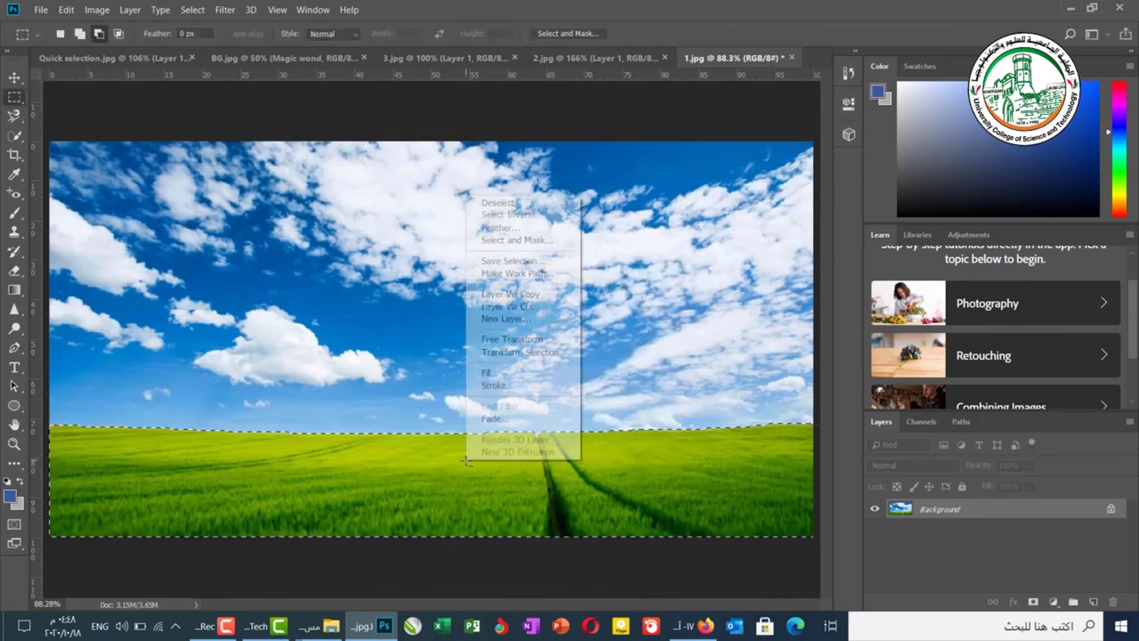
click(525, 376)
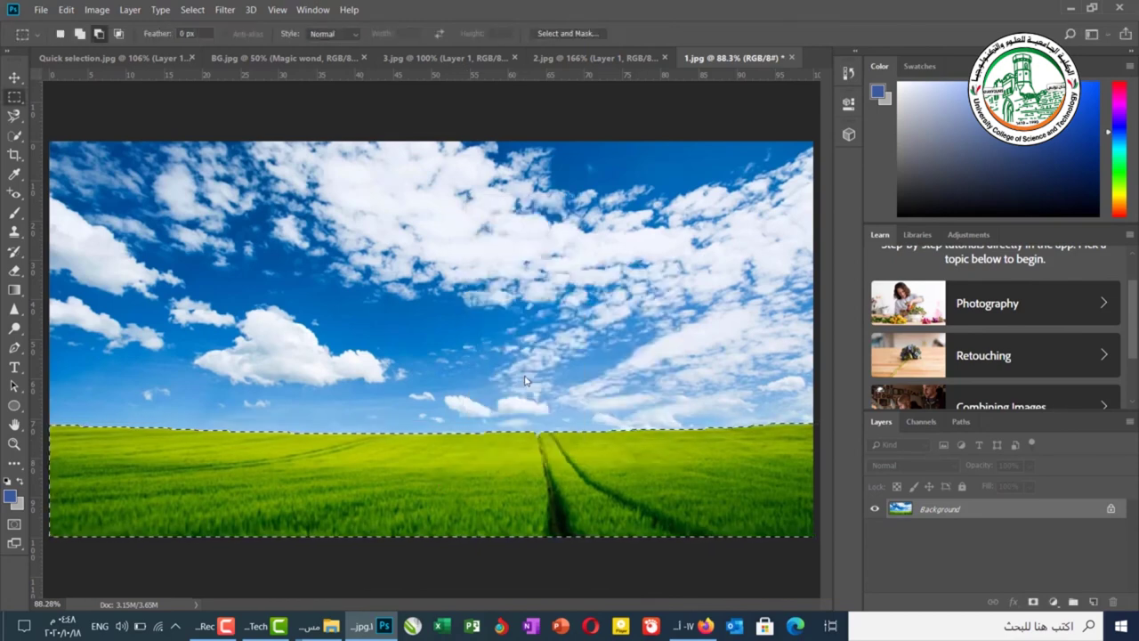
click(574, 156)
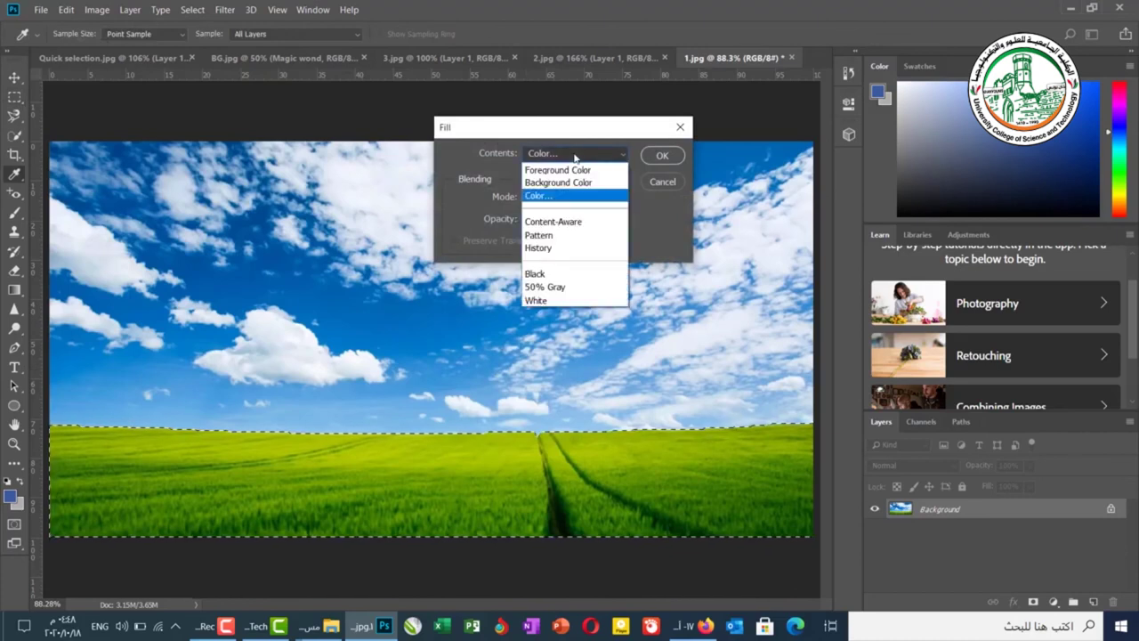
click(576, 169)
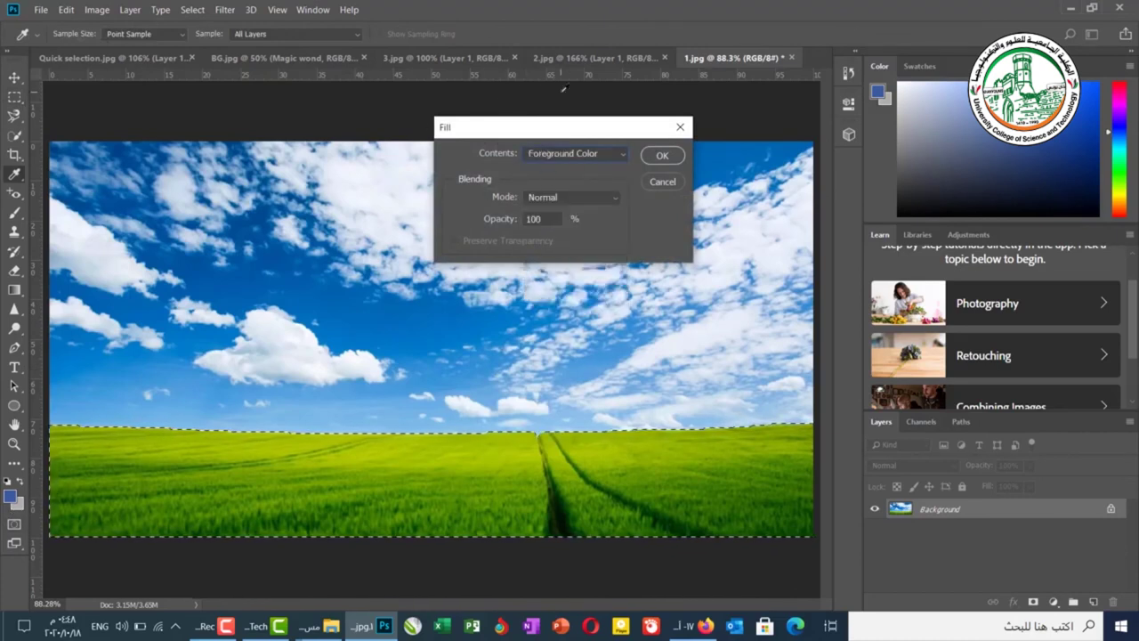
click(559, 159)
click(557, 196)
mouse_move(485, 230)
mouse_down()
mouse_move(489, 172)
mouse_move(453, 143)
mouse_move(419, 176)
mouse_up()
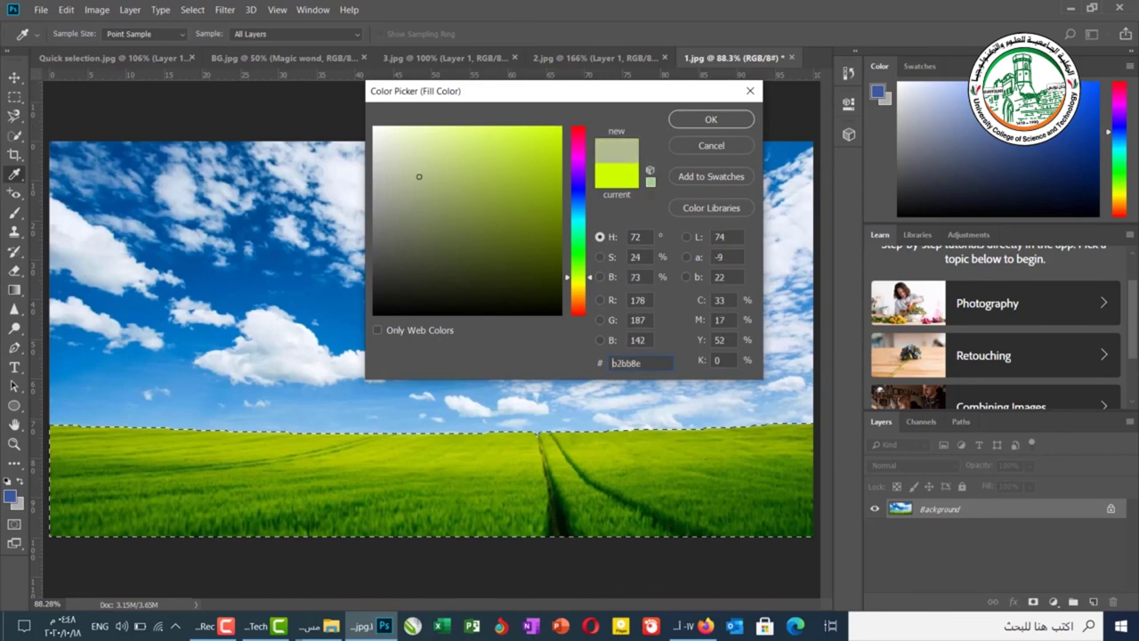
click(707, 119)
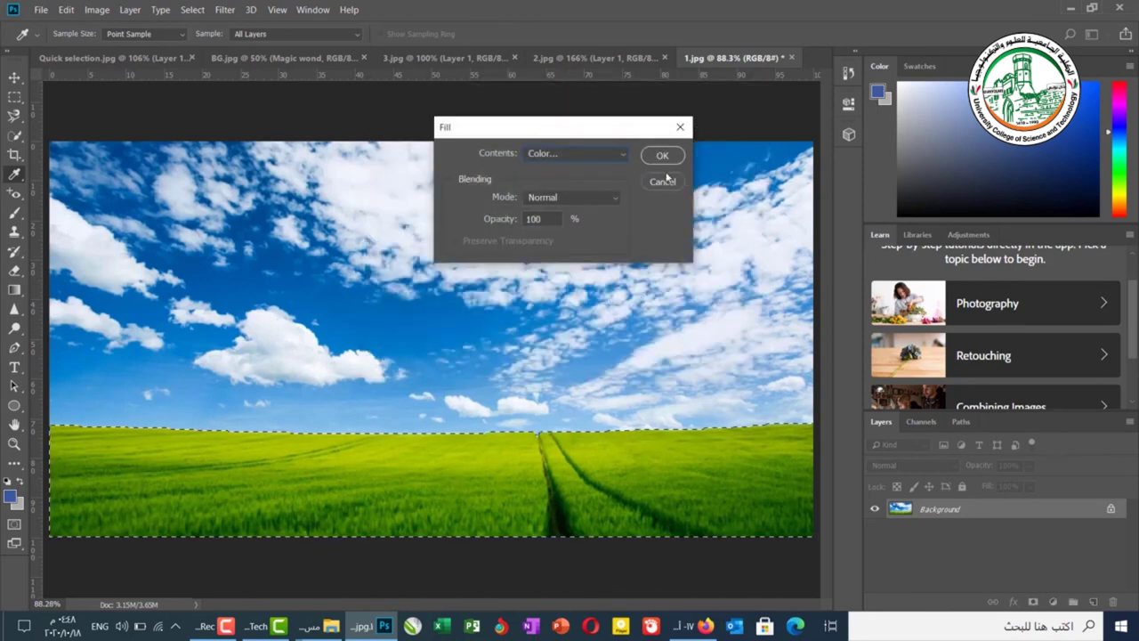
click(661, 155)
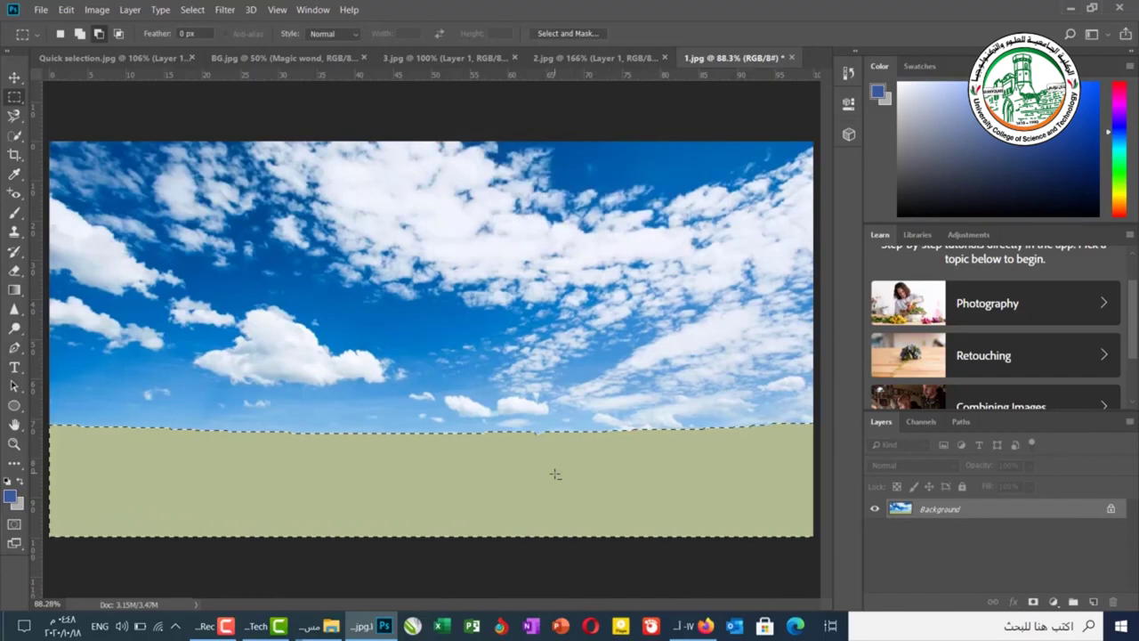
key(ctrl+z)
Stroke the grass selection with a 5 px blue outline, centred on the edge, in Normal mode at 100% opacity
right_click(578, 204)
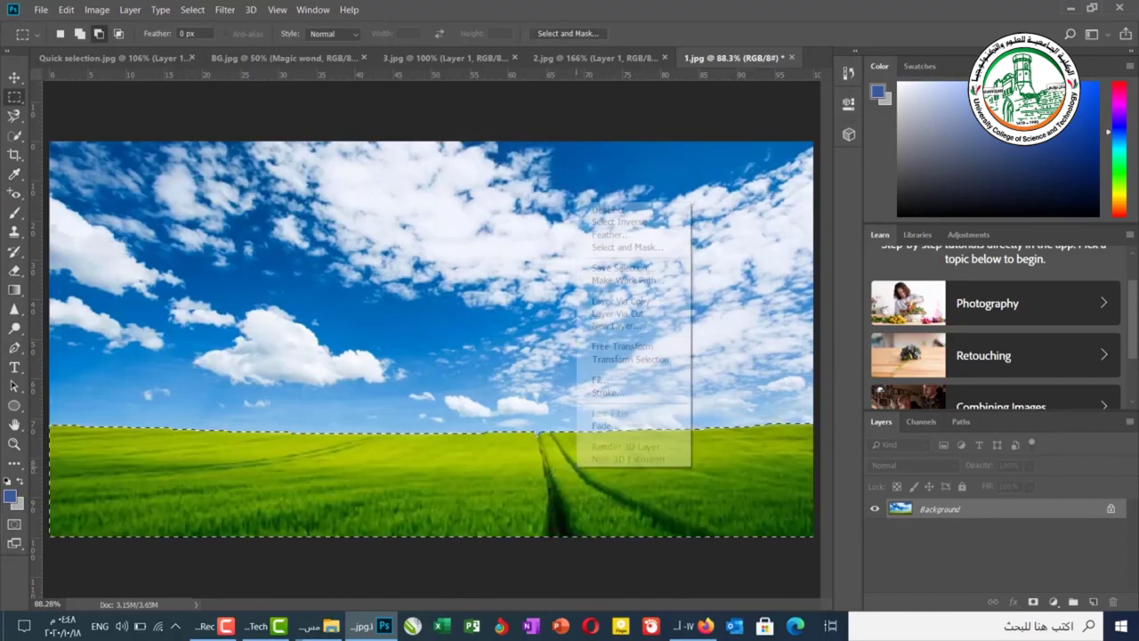
click(607, 393)
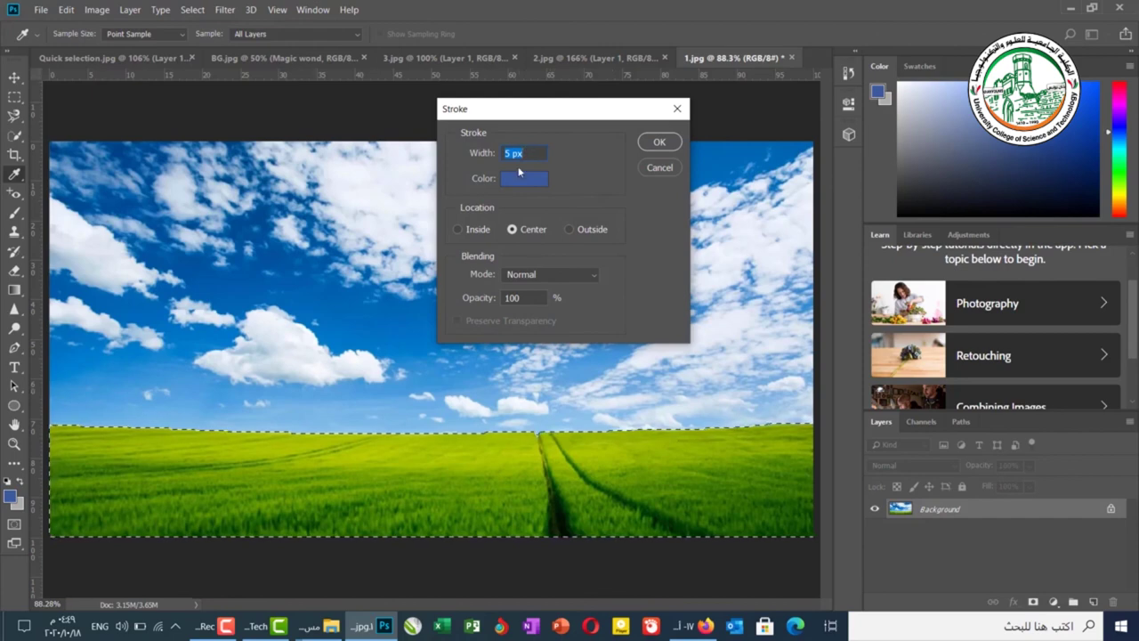
click(660, 143)
key(m)
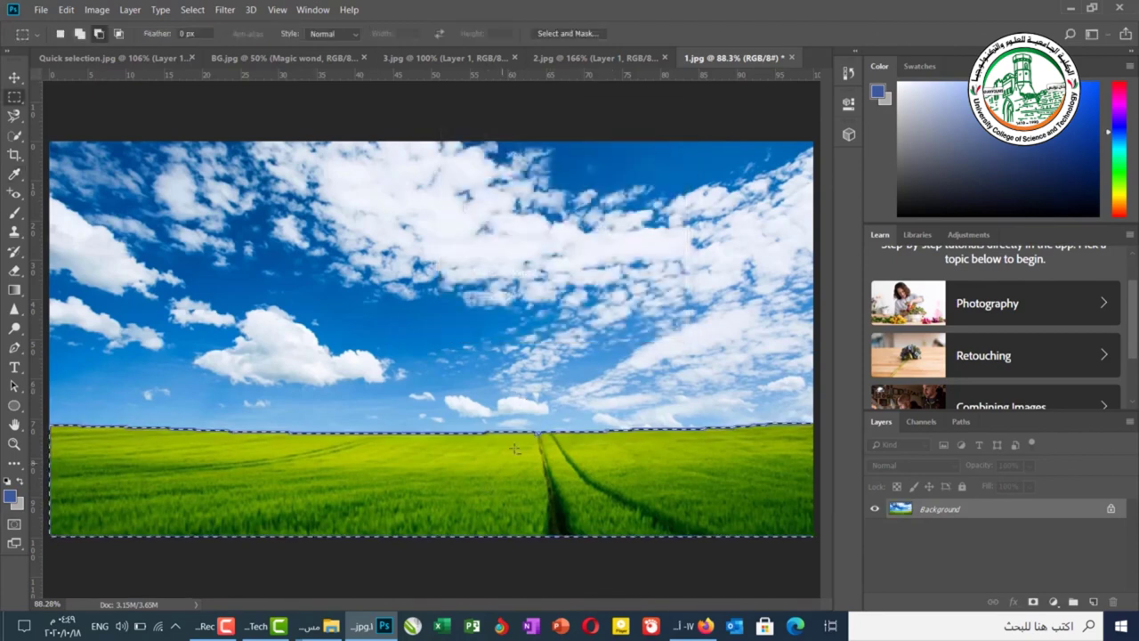